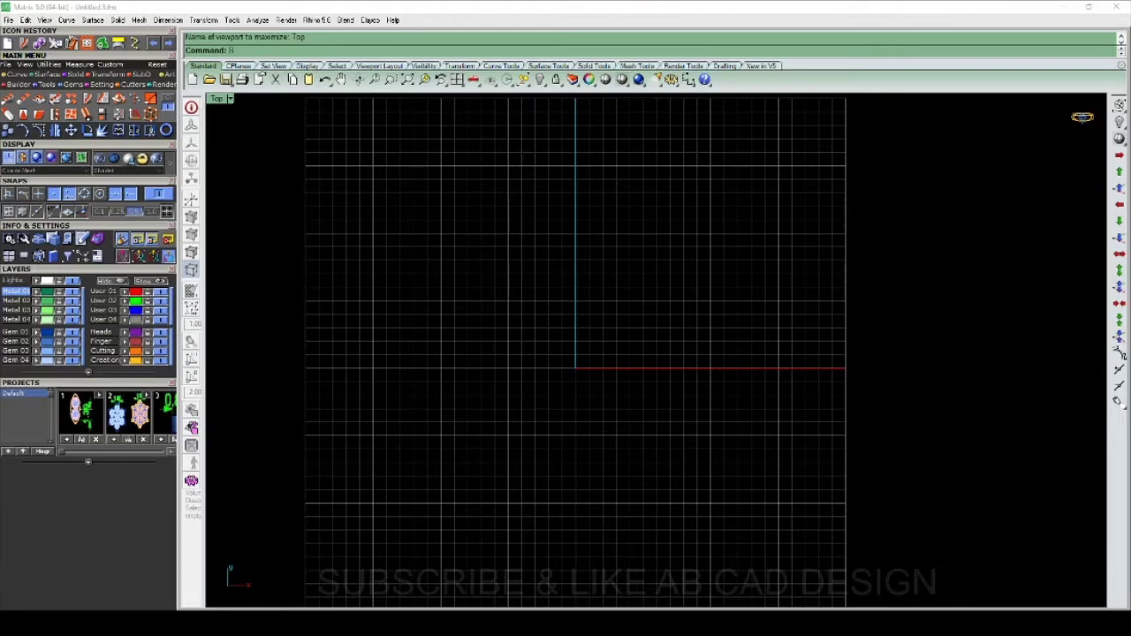
Step: Draw a line from the origin straight up, locked at 13 units long
click(575, 368)
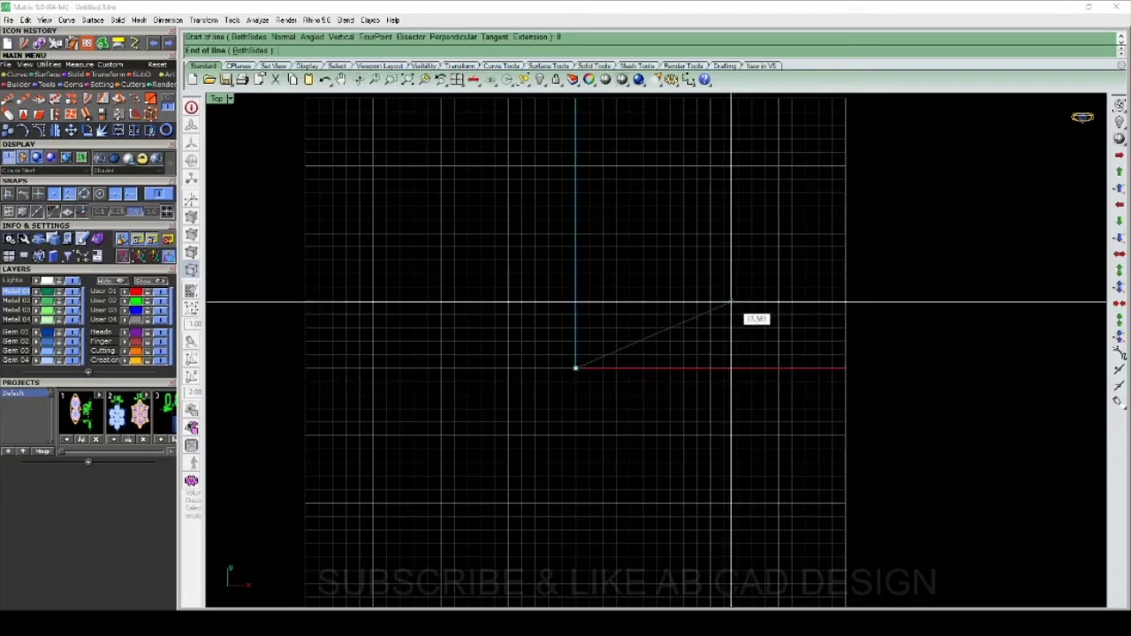
scroll(731, 303, down, 3)
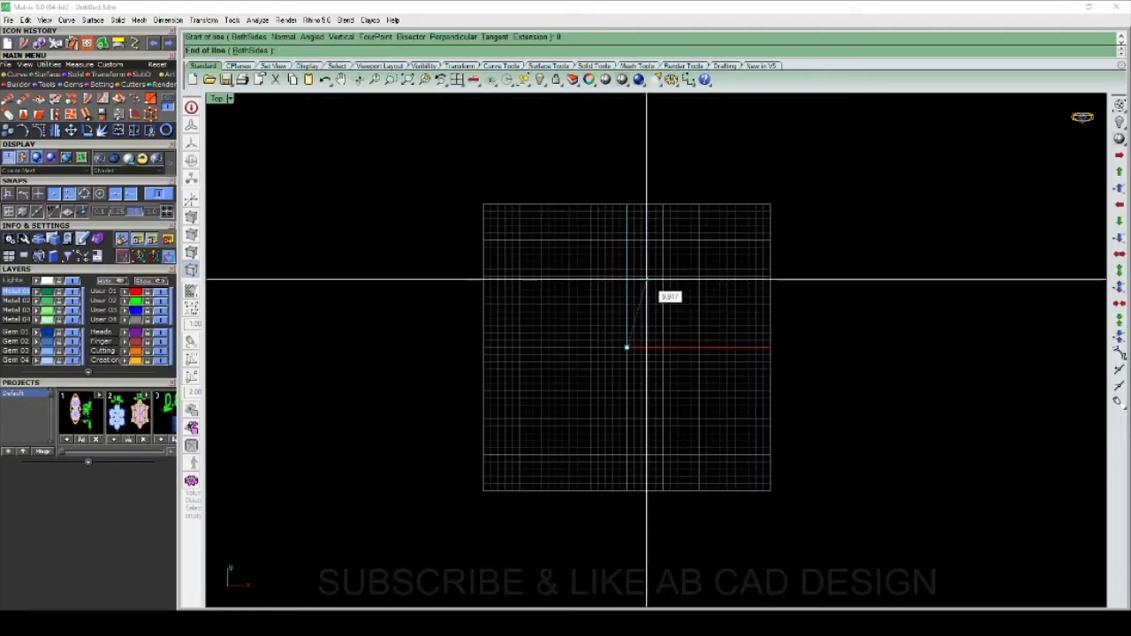
text(13)
key(Return)
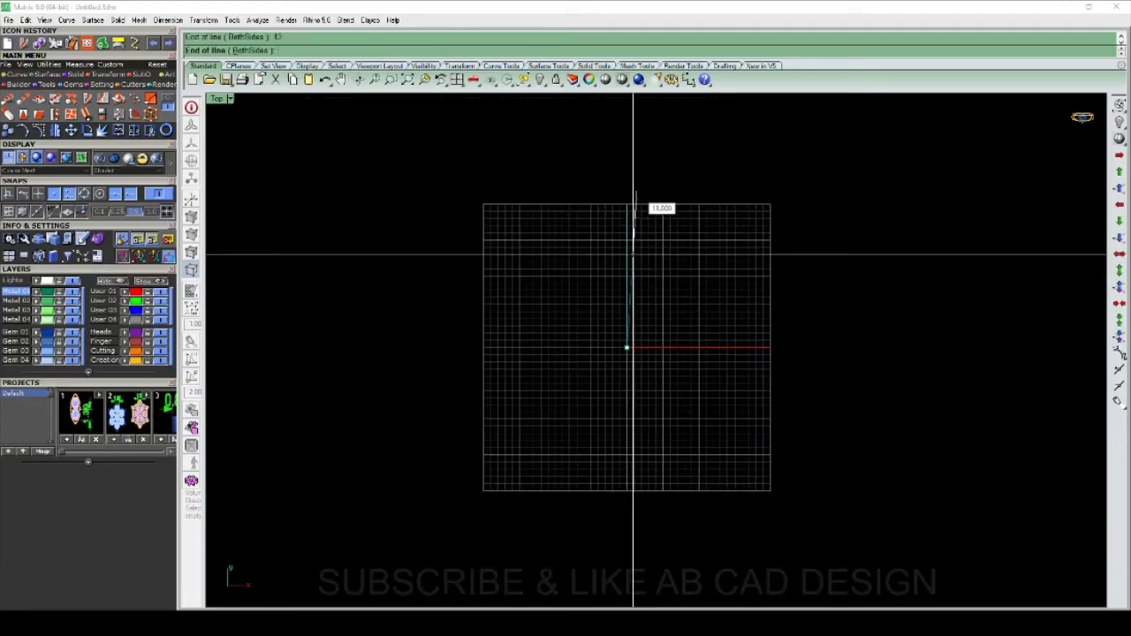
click(627, 255)
scroll(641, 284, up, 4)
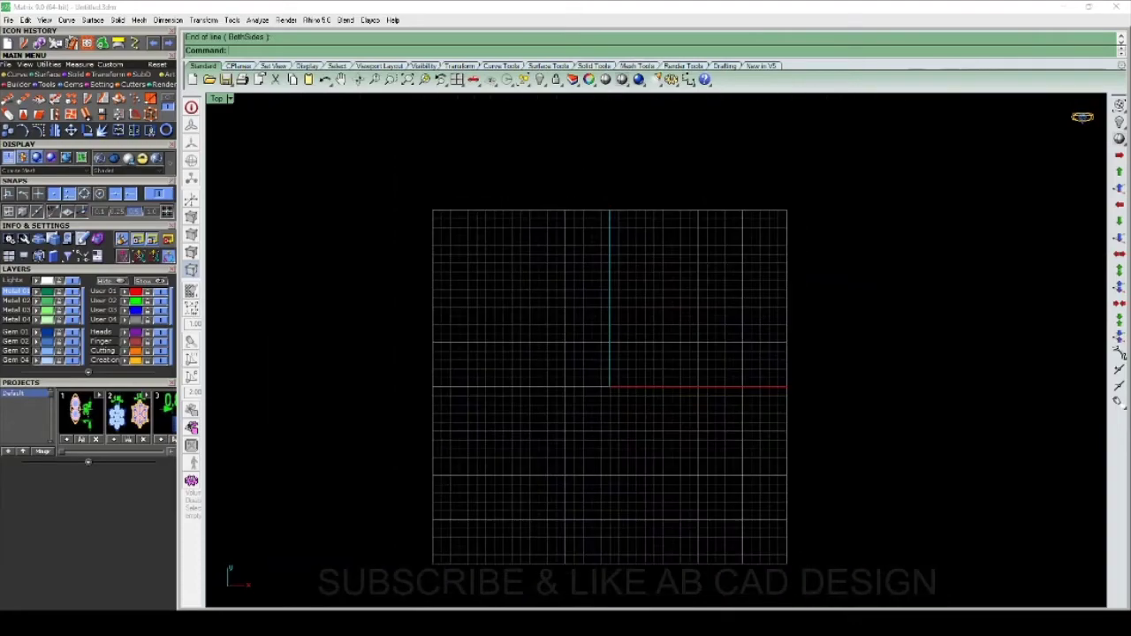
scroll(571, 425, down, 3)
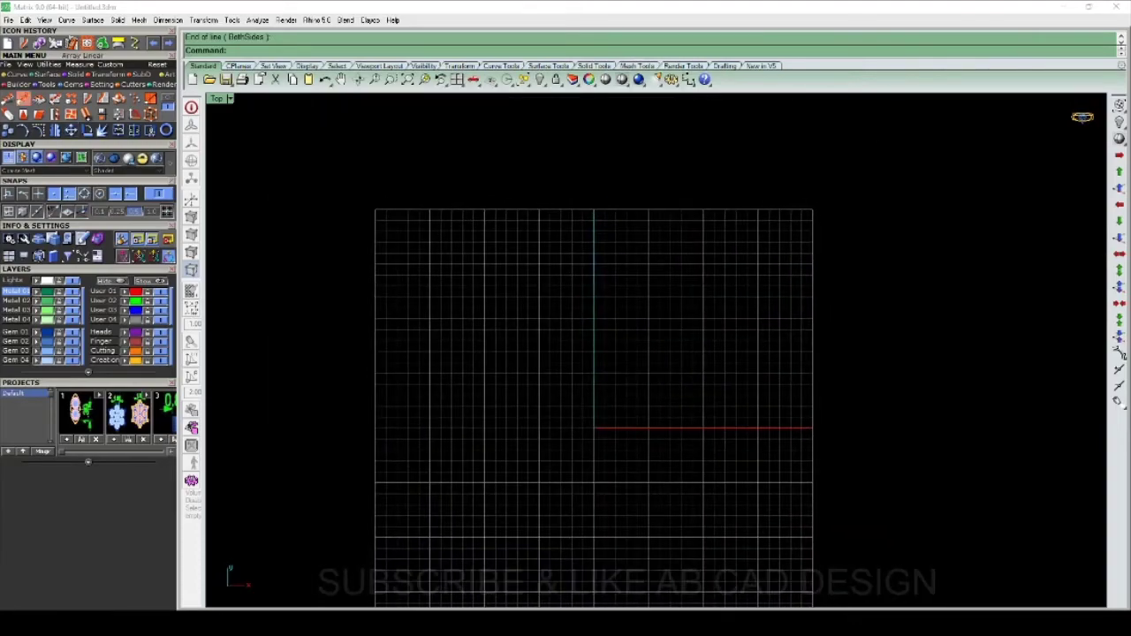
key(Return)
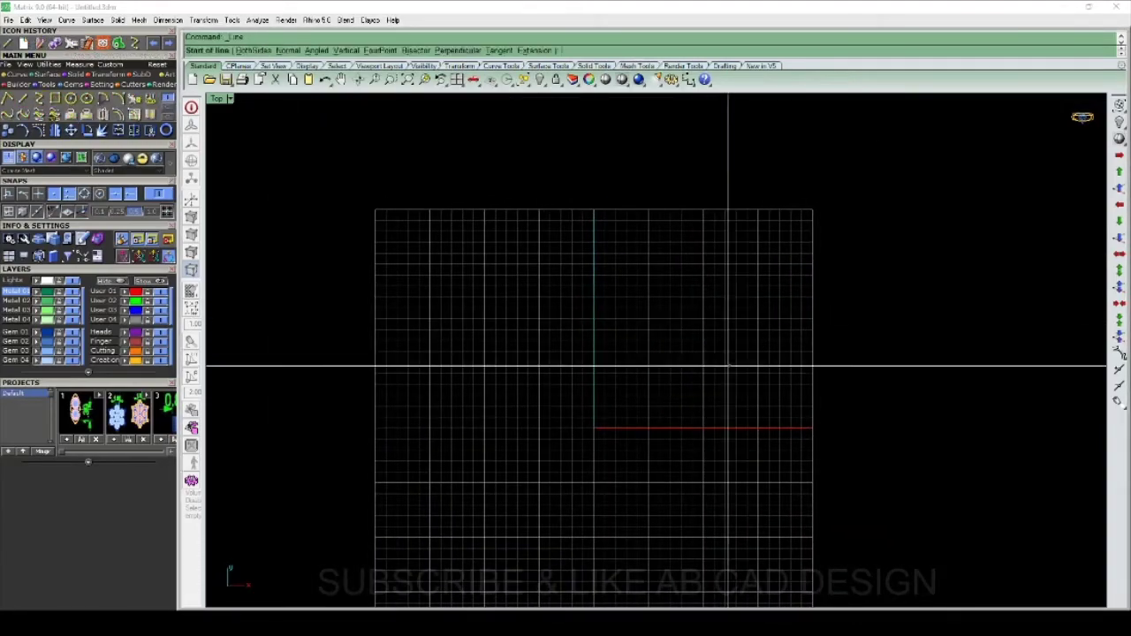
scroll(545, 265, up, 3)
scroll(221, 203, down, 2)
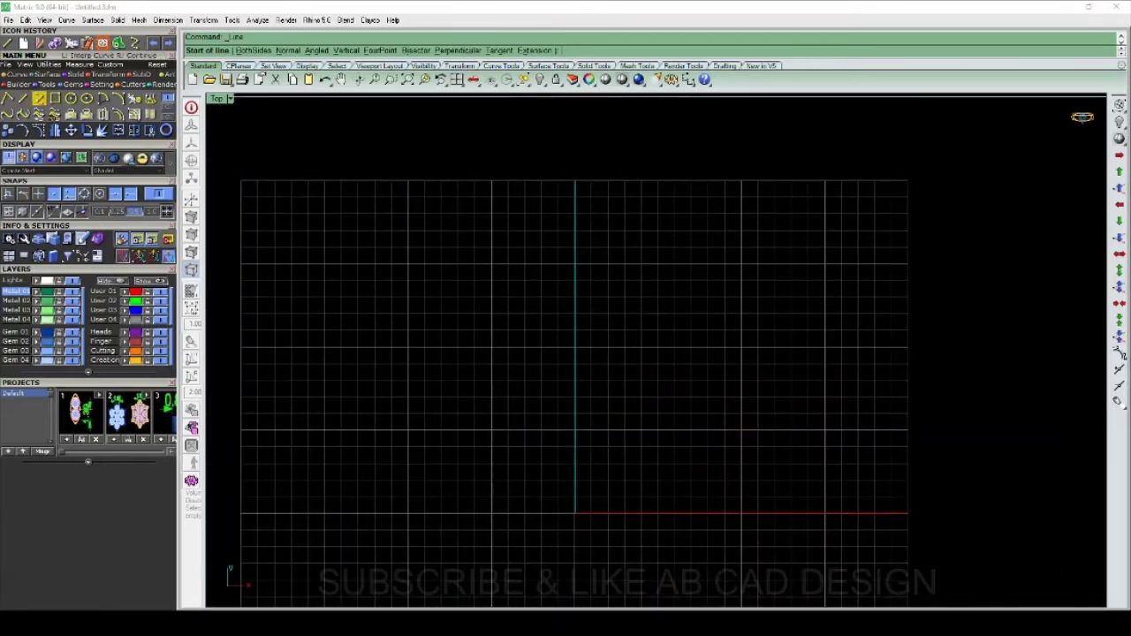
Step: Draw an interpolated curve from the line's top, sweeping down to end just right of the origin
click(39, 98)
scroll(616, 287, up, 2)
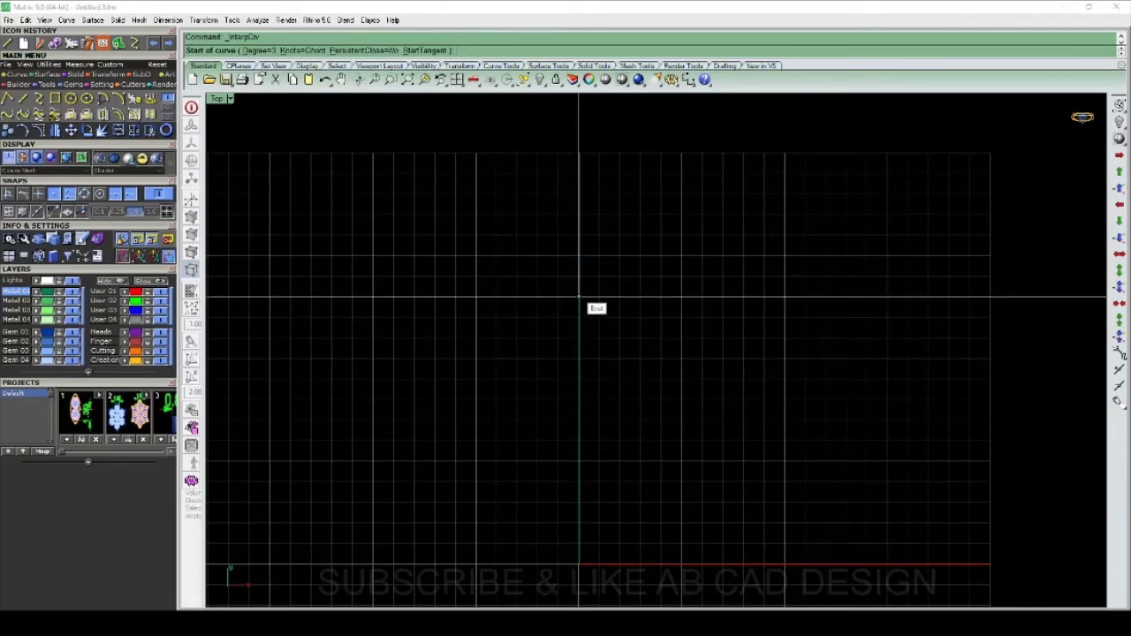
click(578, 297)
scroll(651, 232, down, 1)
scroll(558, 386, down, 1)
scroll(592, 293, up, 4)
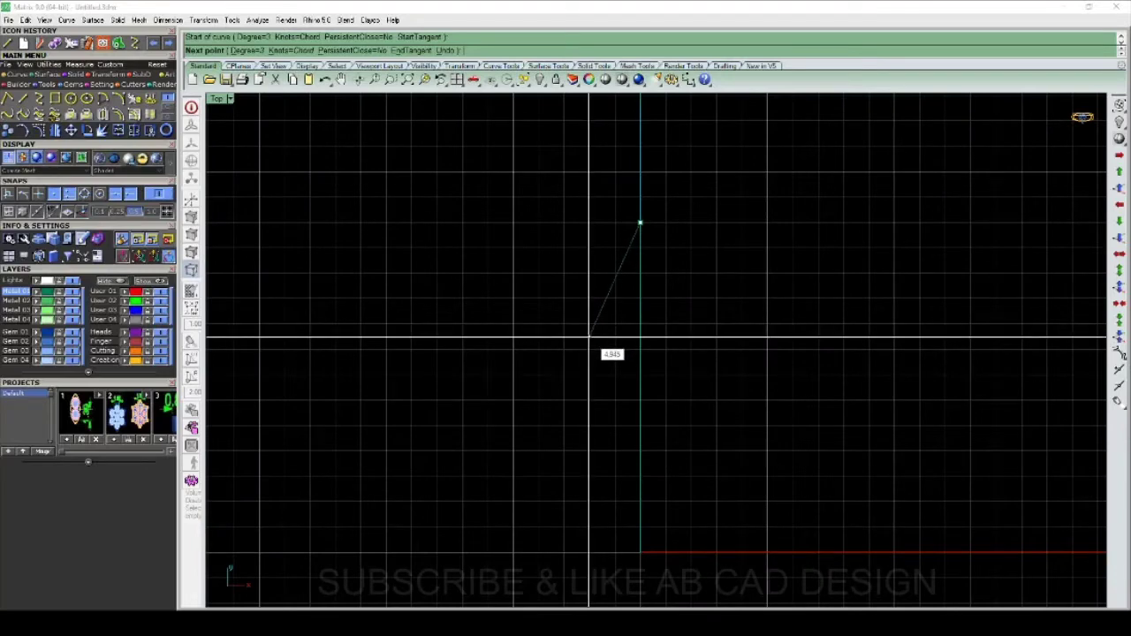
scroll(594, 336, down, 3)
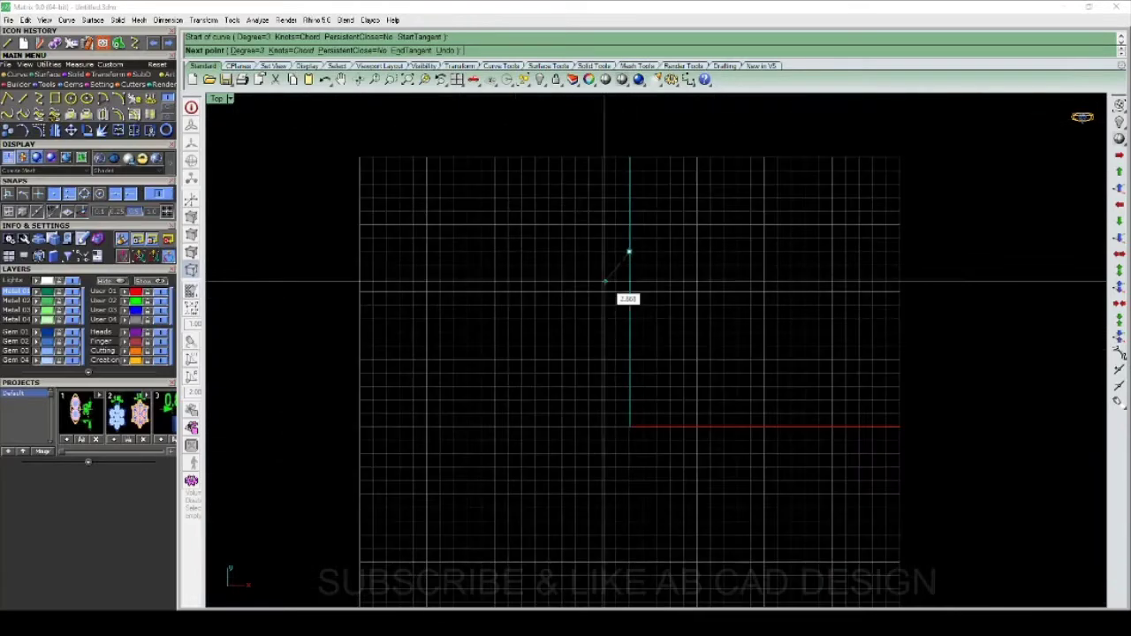
click(607, 332)
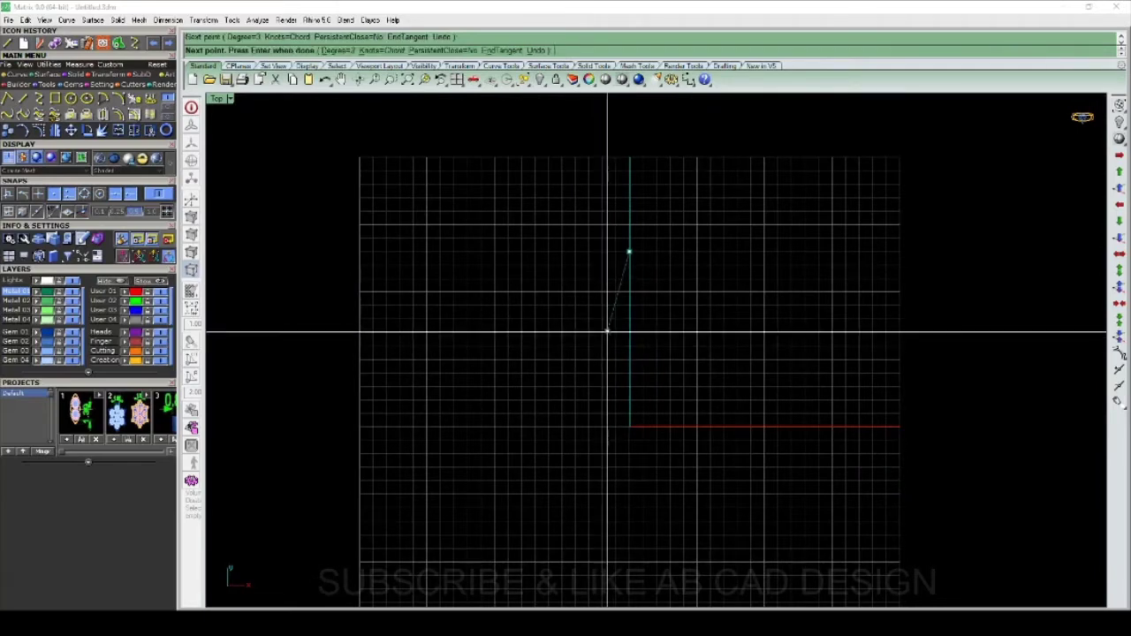
click(598, 400)
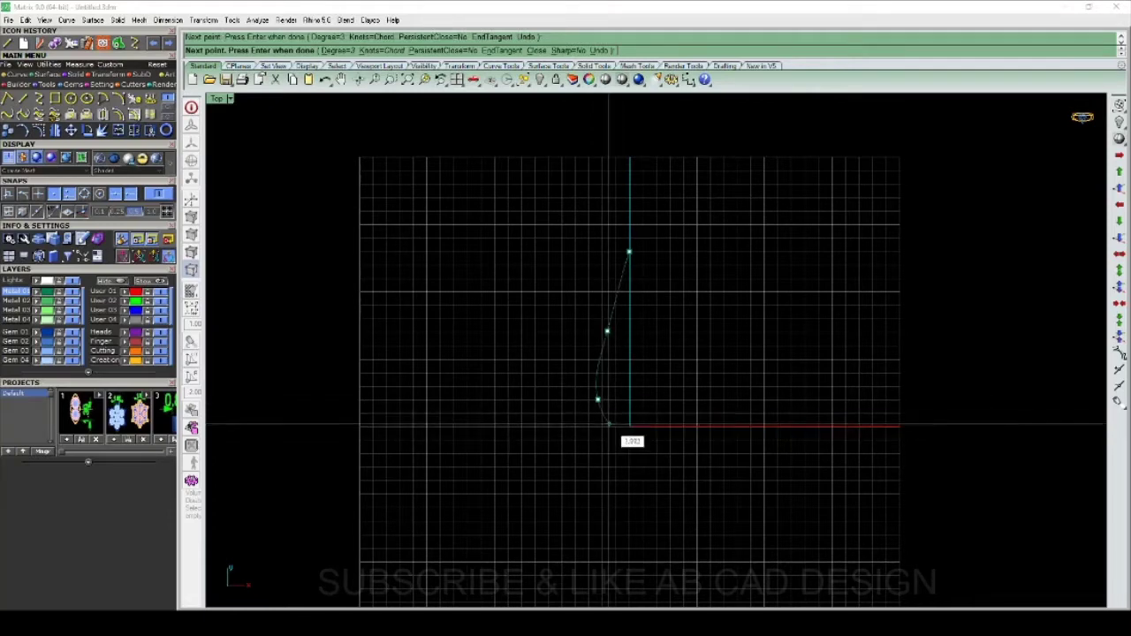
click(609, 423)
click(629, 426)
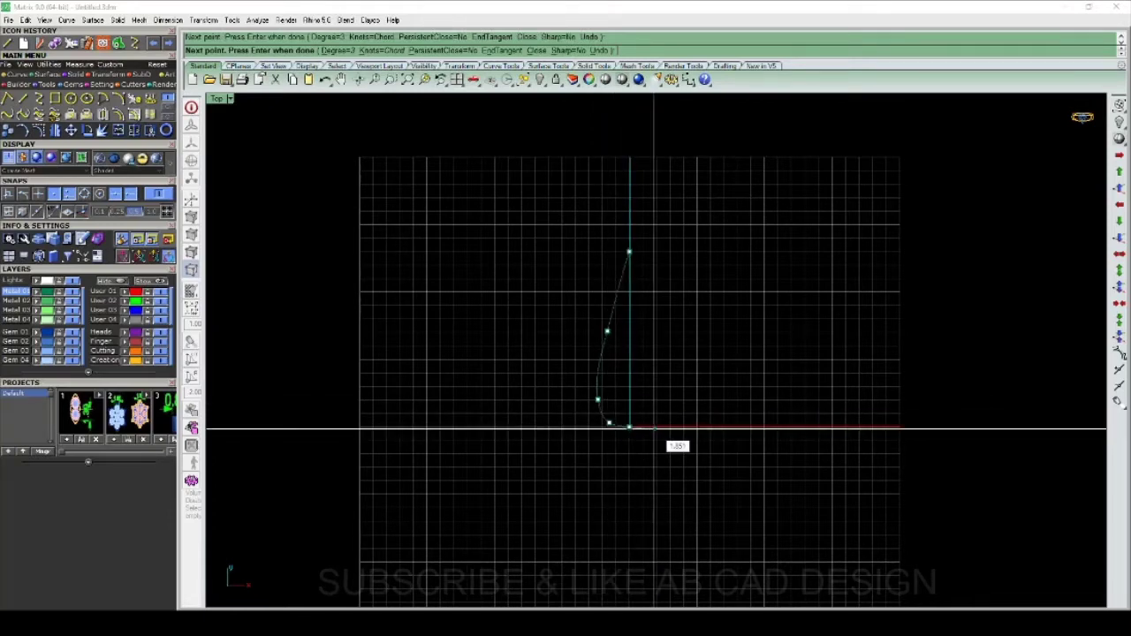
scroll(654, 428, up, 3)
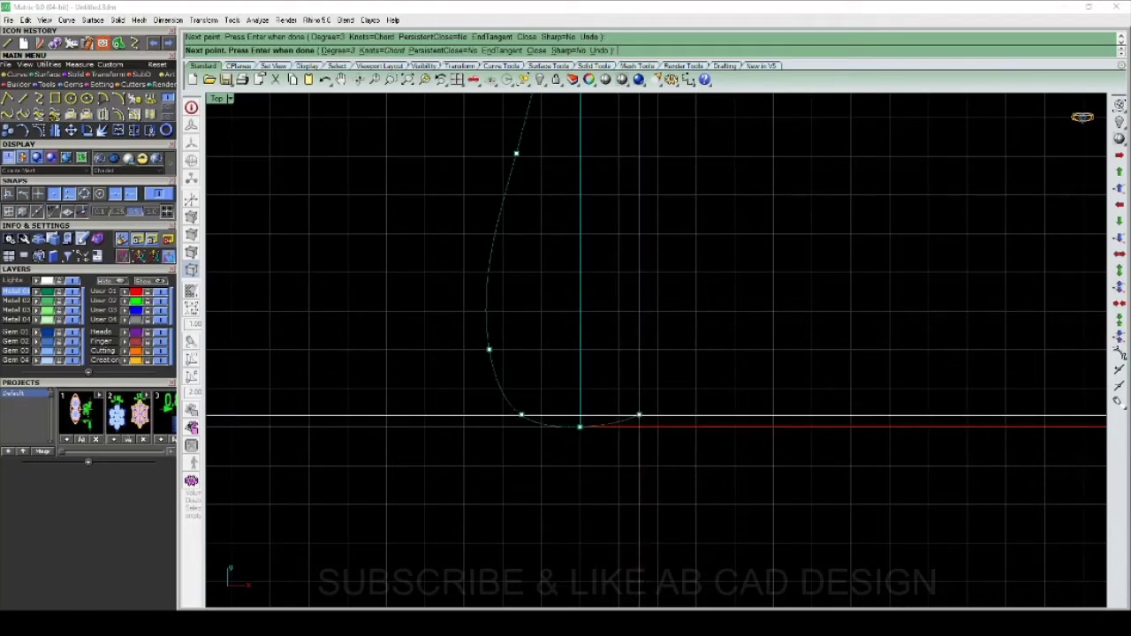
key(Return)
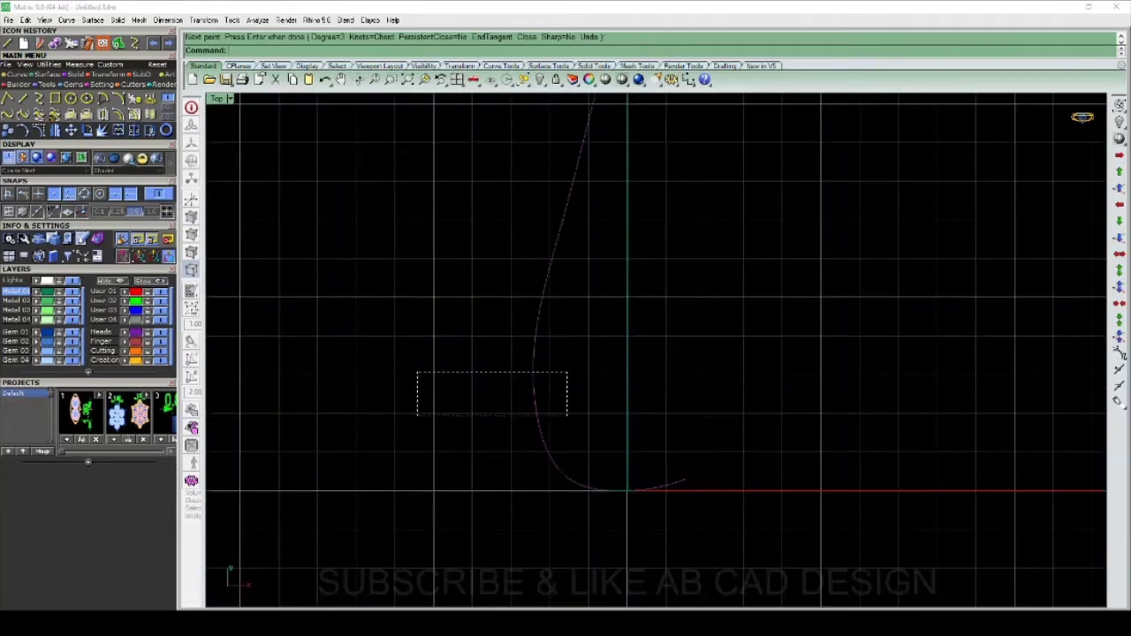
Step: Rebuild the new curve with 9 points at degree 3
drag(568, 374, 417, 416)
right_drag(547, 323, 564, 329)
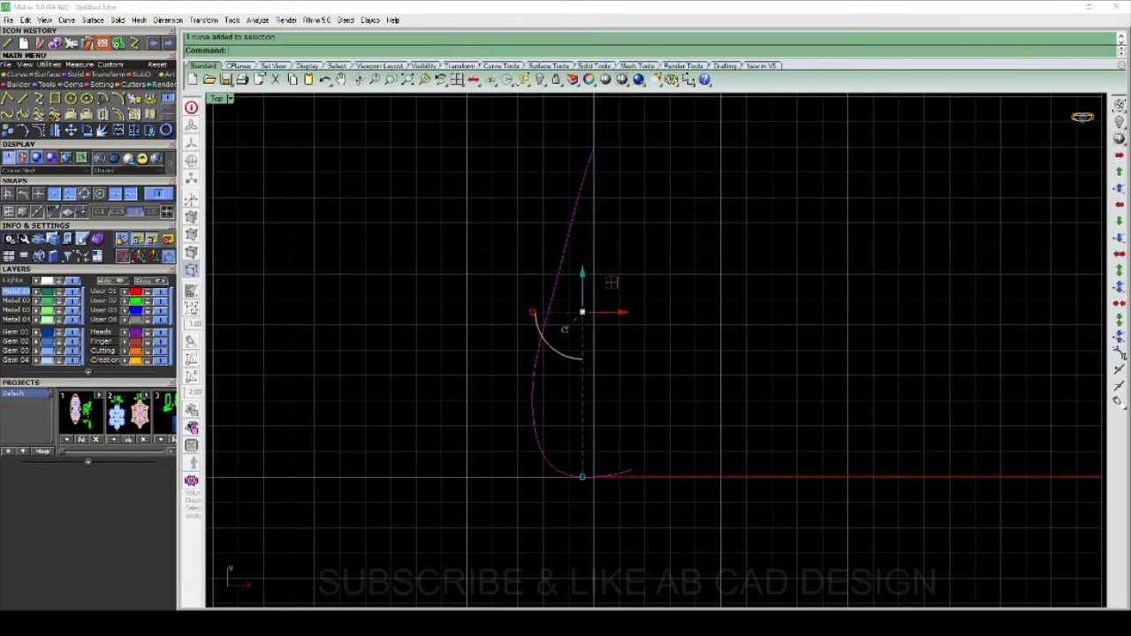
key(Return)
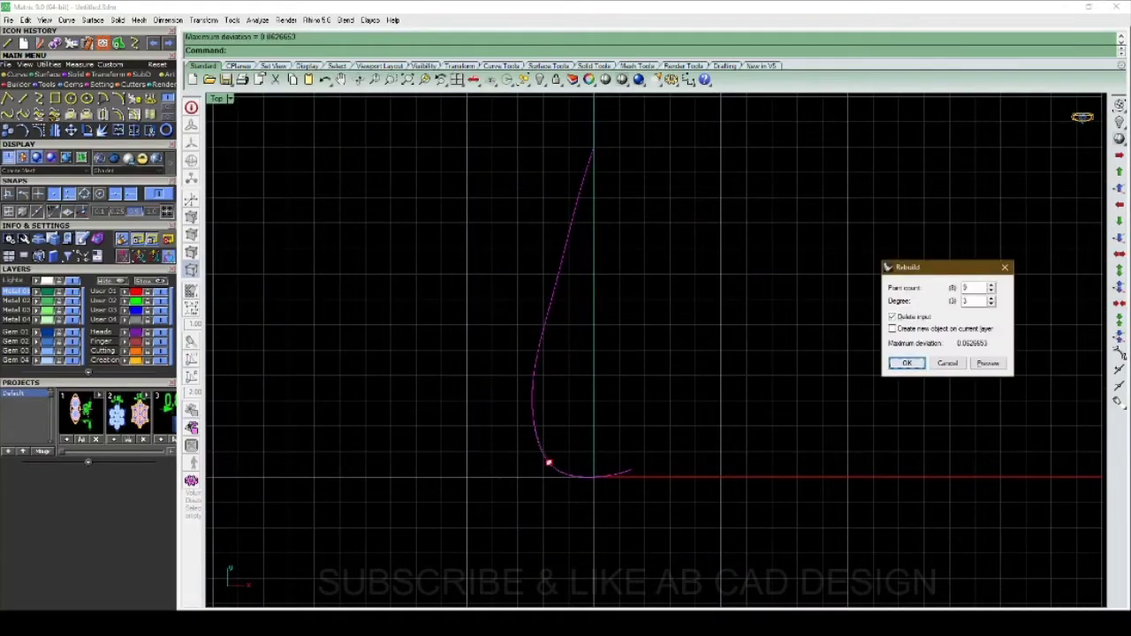
click(906, 363)
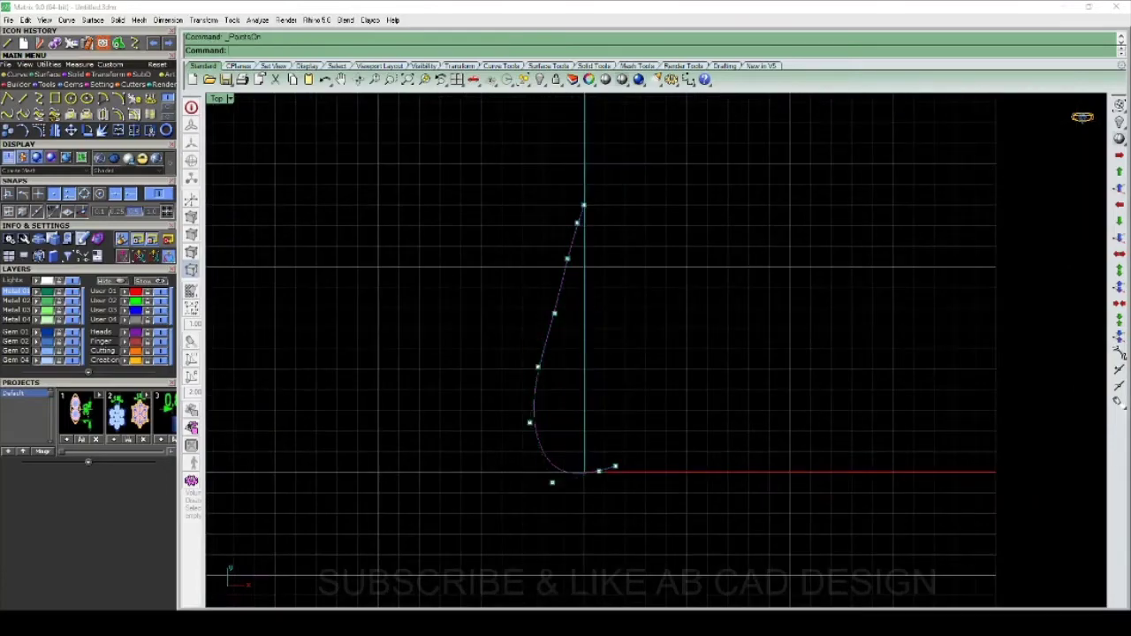
scroll(475, 311, up, 2)
Step: Nudge the upper control points left and up to refine the curve's top
click(595, 315)
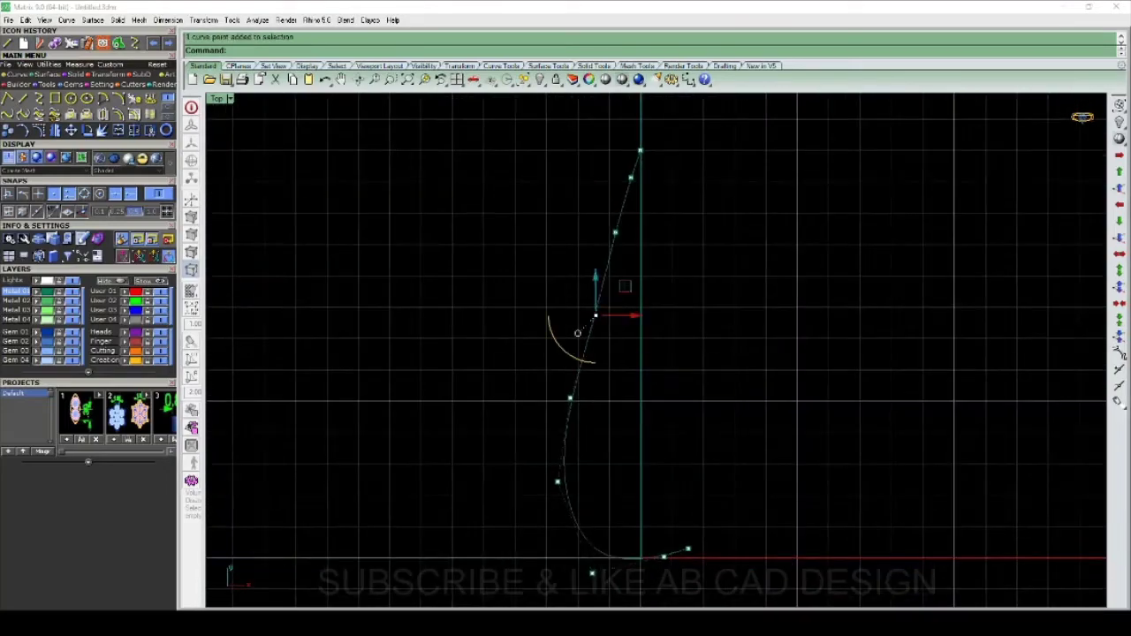
drag(596, 315, 588, 315)
scroll(616, 224, up, 2)
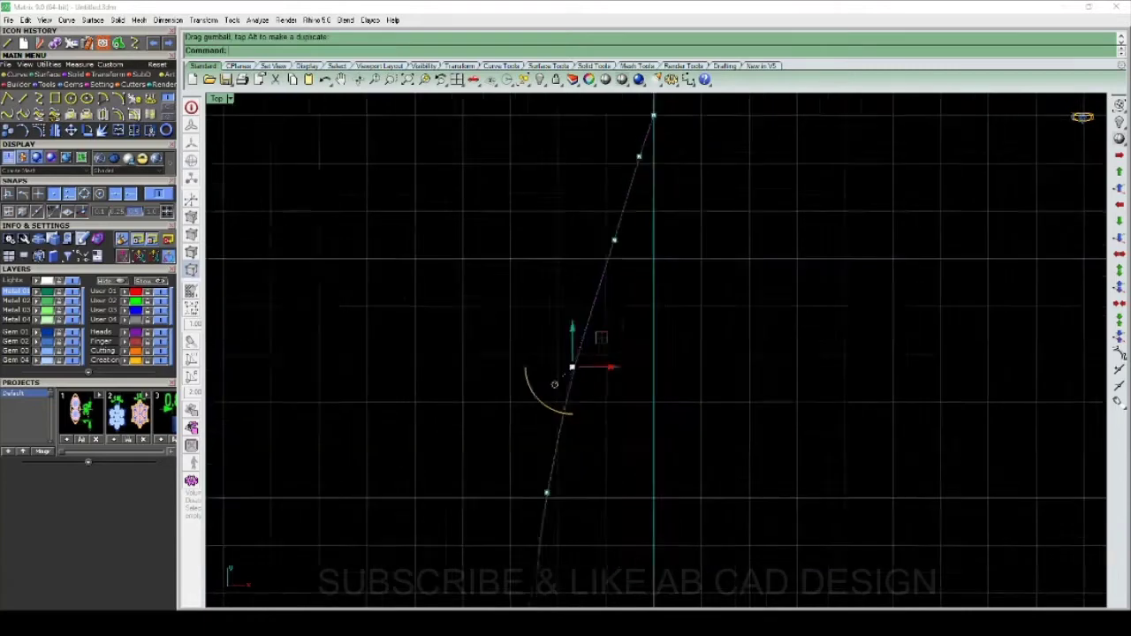
drag(559, 230, 649, 319)
drag(633, 222, 631, 221)
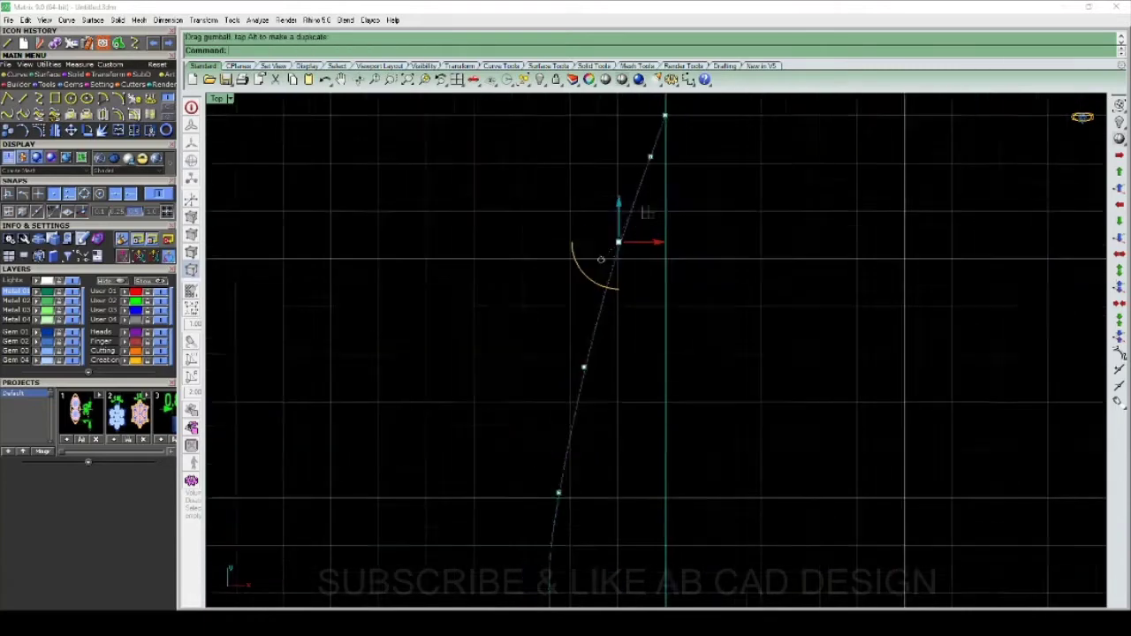
scroll(602, 302, down, 2)
drag(603, 301, 610, 295)
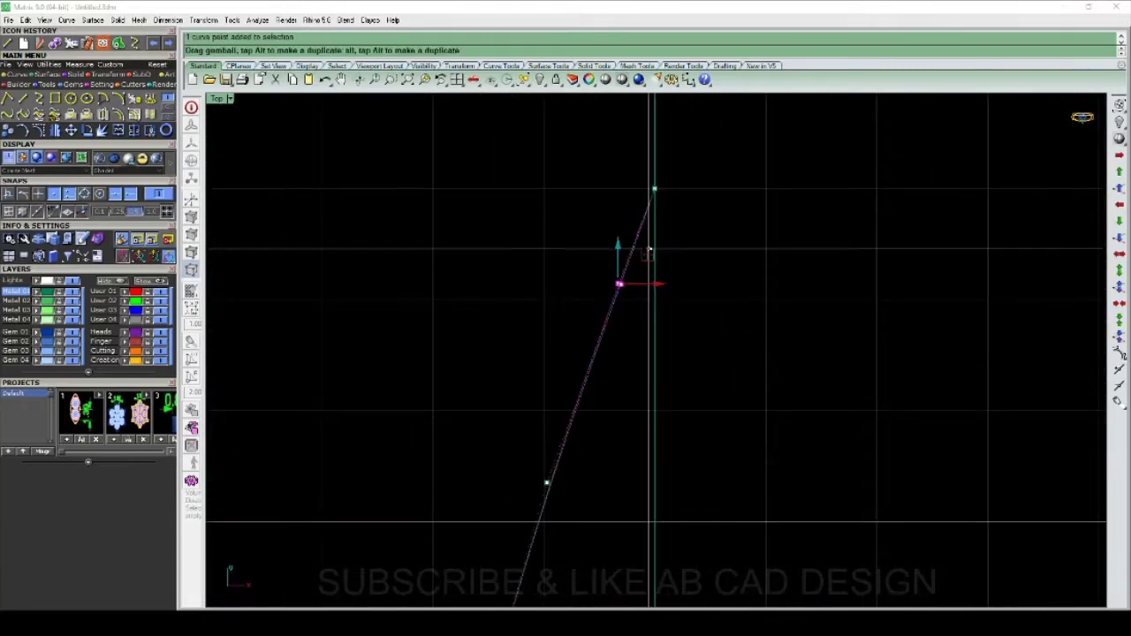
scroll(610, 266, down, 2)
scroll(548, 266, down, 2)
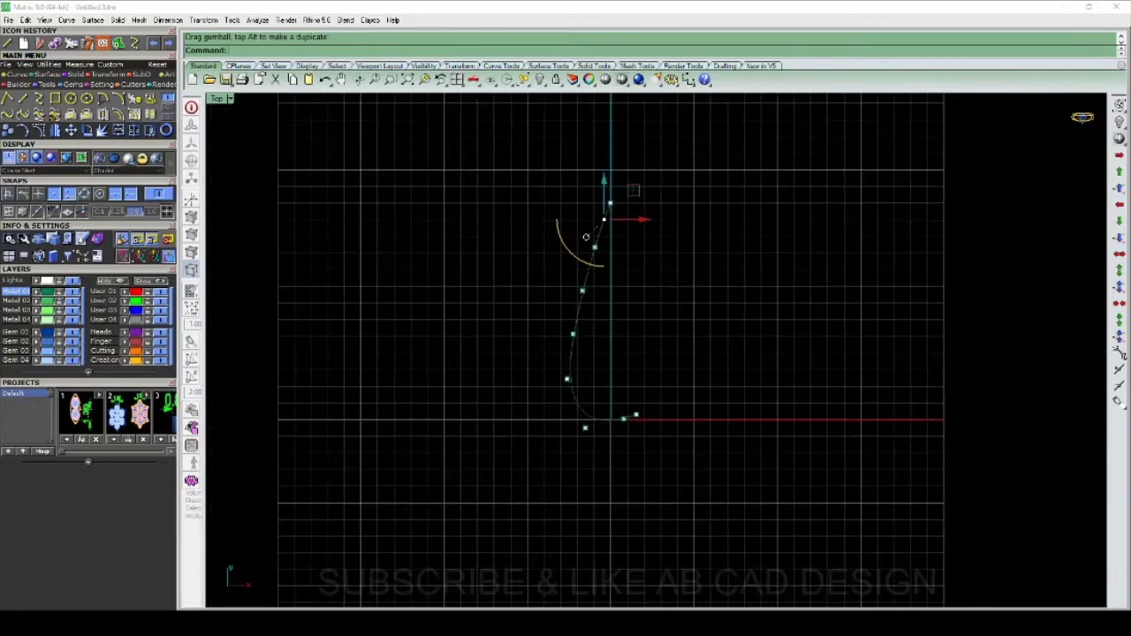
scroll(566, 318, up, 4)
scroll(610, 177, down, 2)
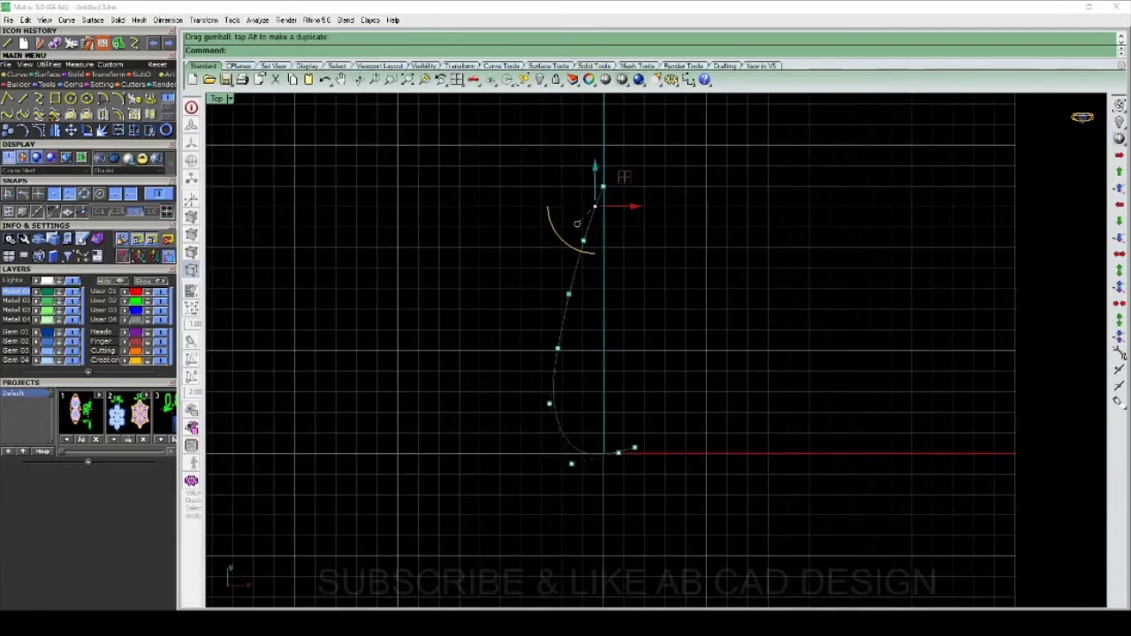
scroll(583, 221, up, 2)
scroll(566, 234, down, 2)
scroll(558, 377, up, 3)
Step: Pull the bottom control points down and left to reshape the curve's lower end
click(520, 369)
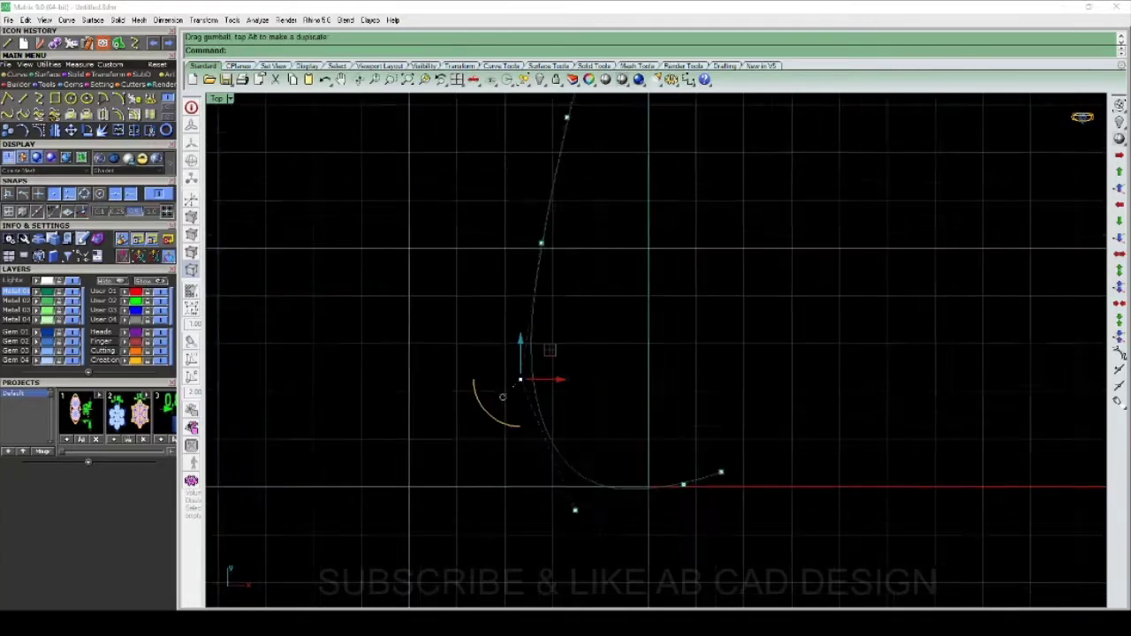
right_drag(549, 339, 508, 327)
drag(614, 424, 663, 517)
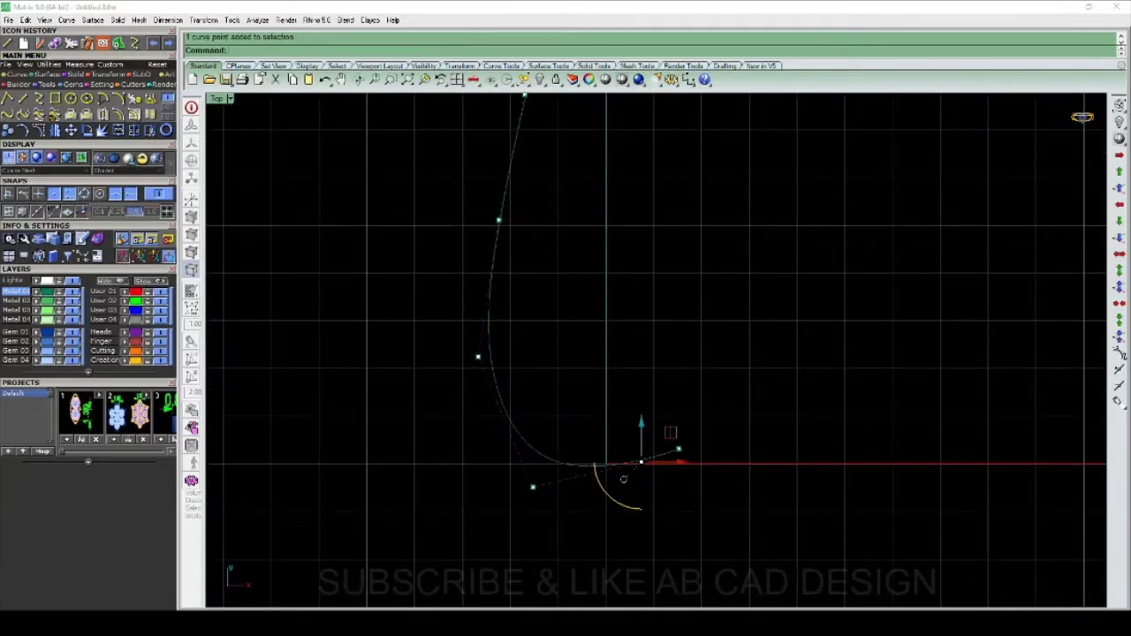
drag(623, 478, 616, 496)
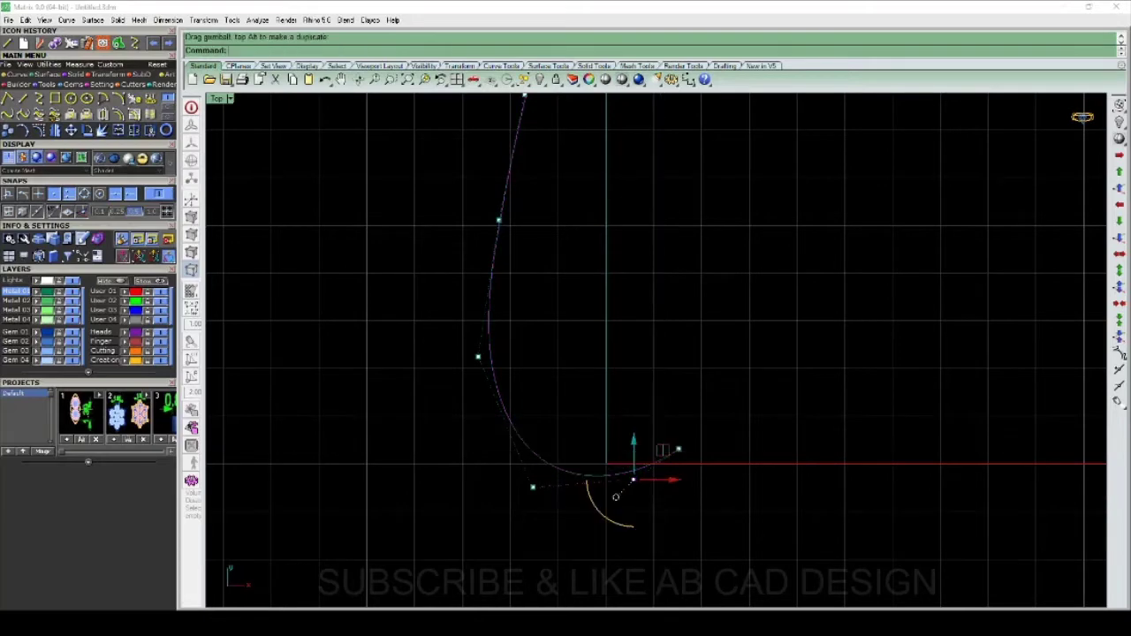
drag(454, 466, 573, 548)
drag(562, 457, 550, 451)
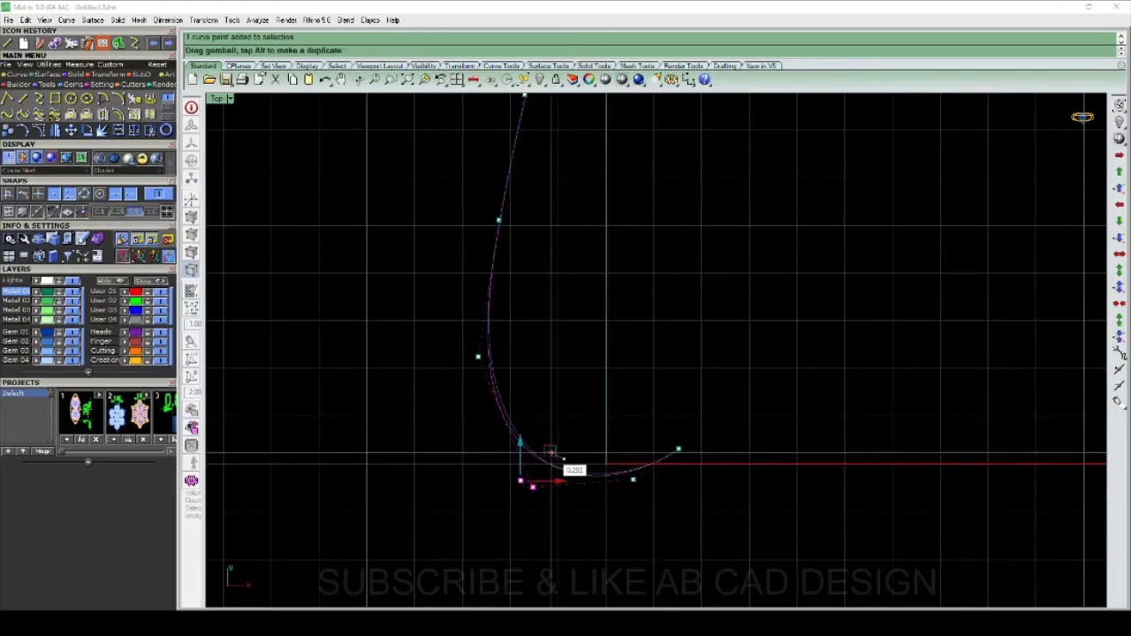
key(Escape)
Step: Drag another point down and the middle point right to bend the curve into a hook
scroll(549, 452, up, 3)
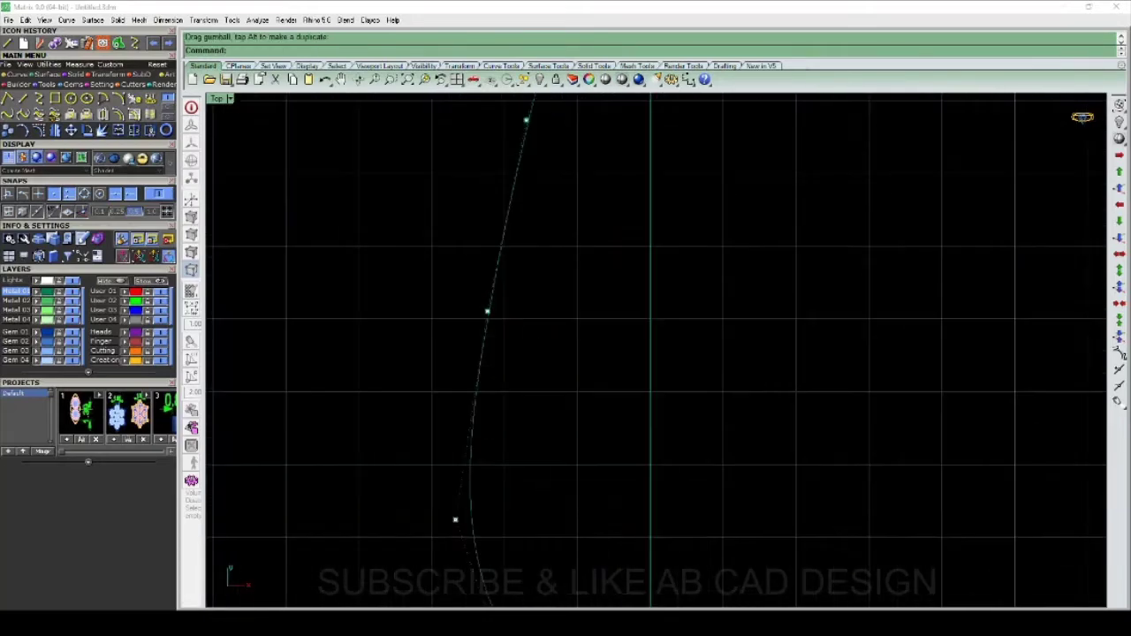
drag(399, 289, 504, 398)
scroll(558, 397, up, 2)
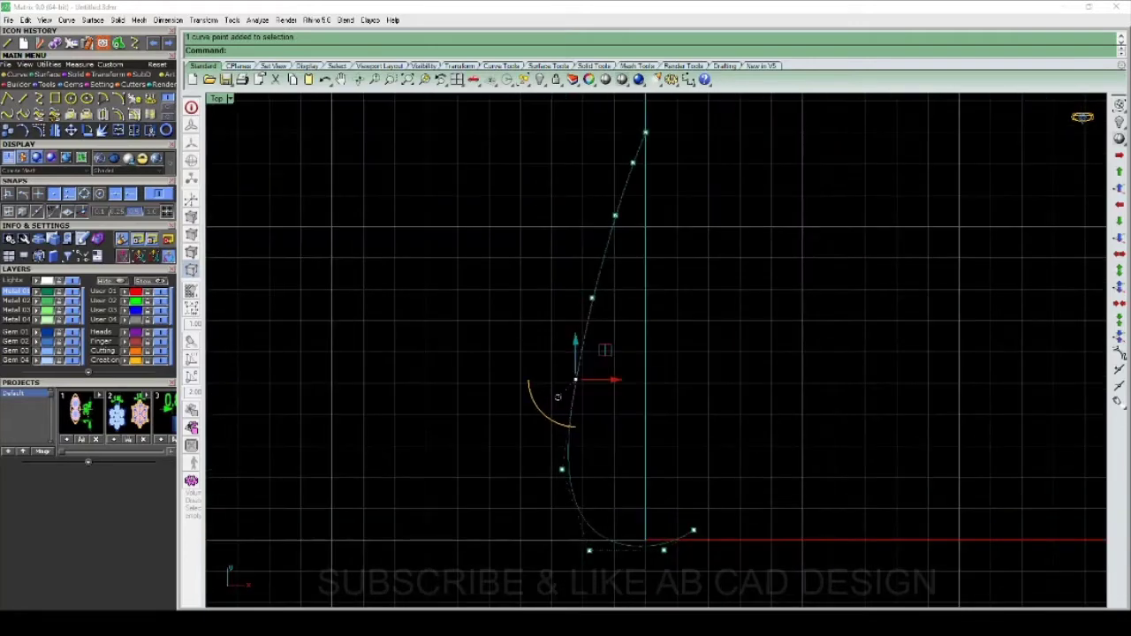
scroll(557, 447, up, 2)
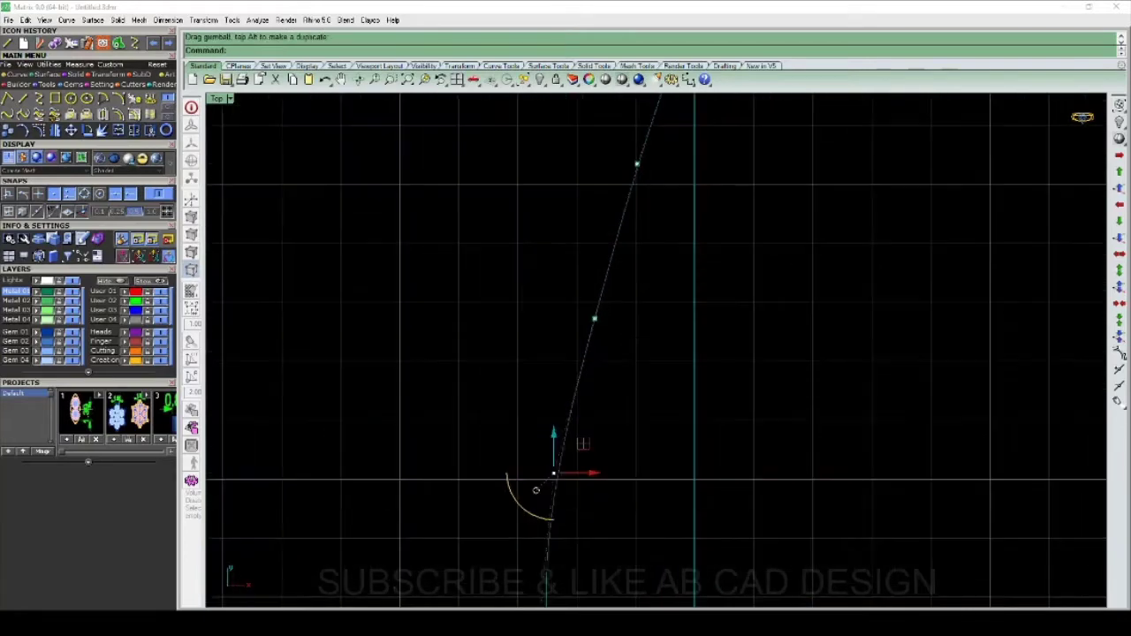
drag(576, 335, 550, 560)
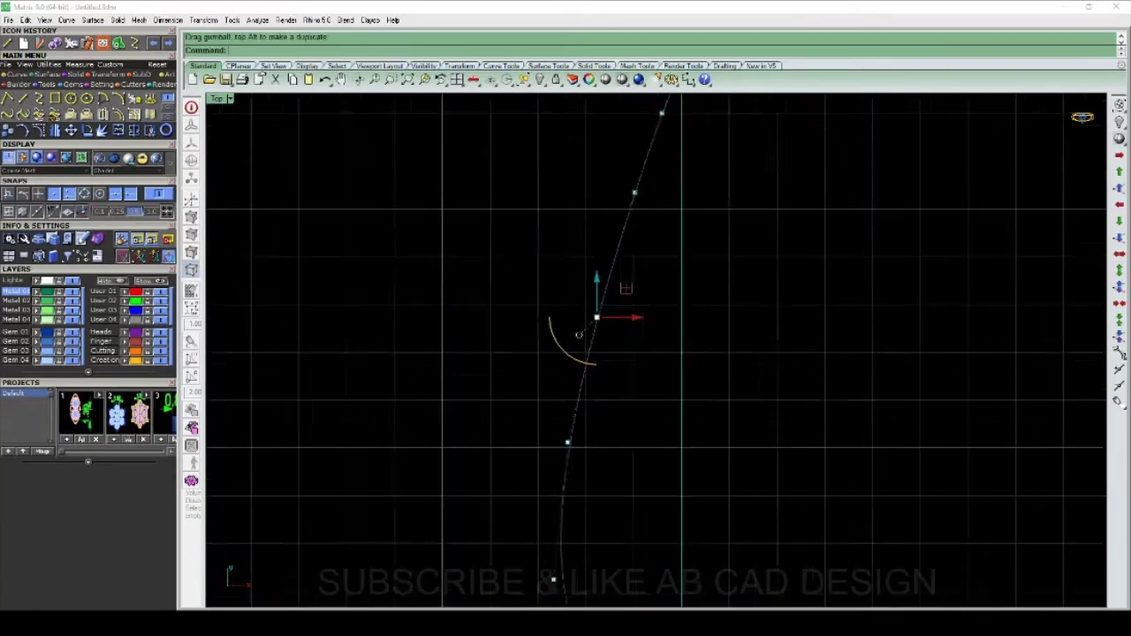
click(625, 353)
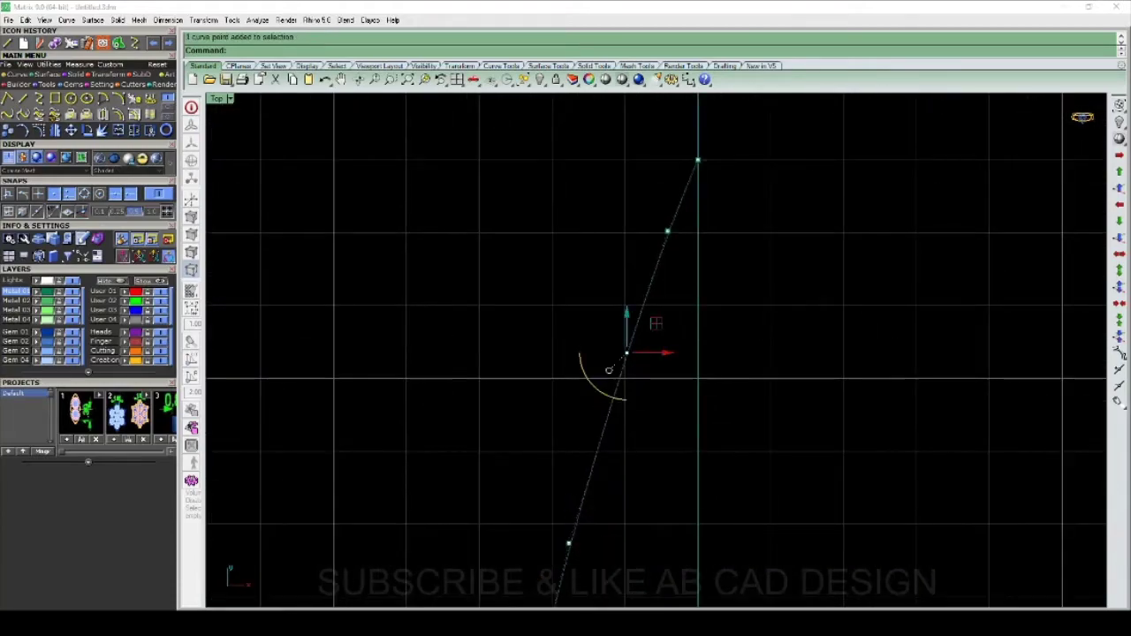
drag(609, 370, 663, 340)
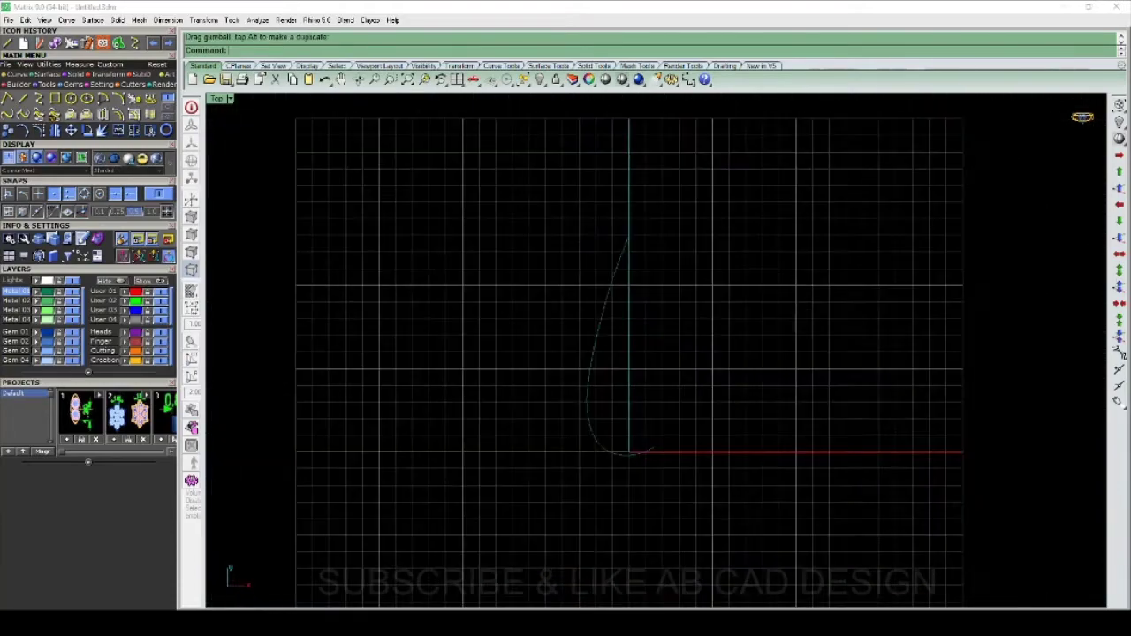
scroll(604, 370, up, 3)
drag(595, 368, 482, 415)
text(R)
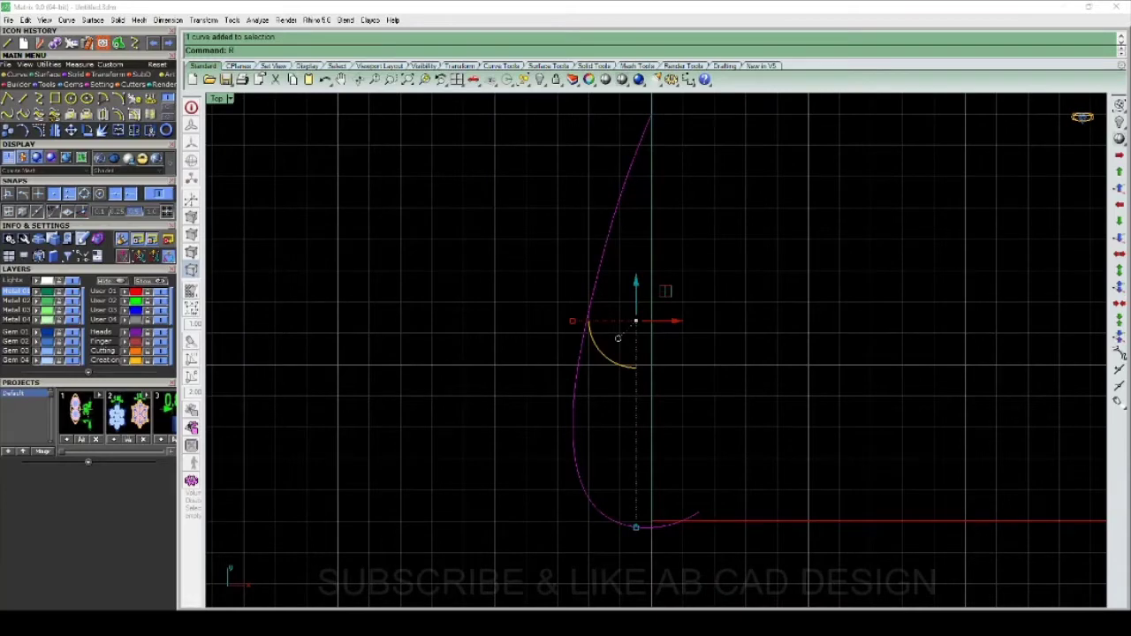
Step: Rebuild the curve twice, trying 9 and then 11 points
key(Return)
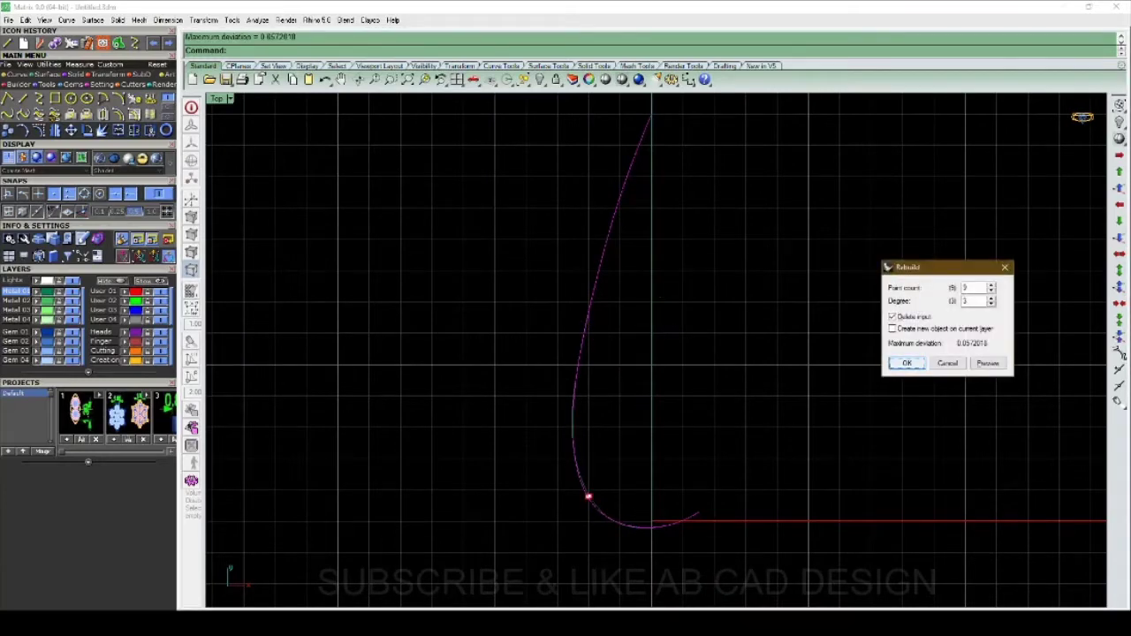
key(Return)
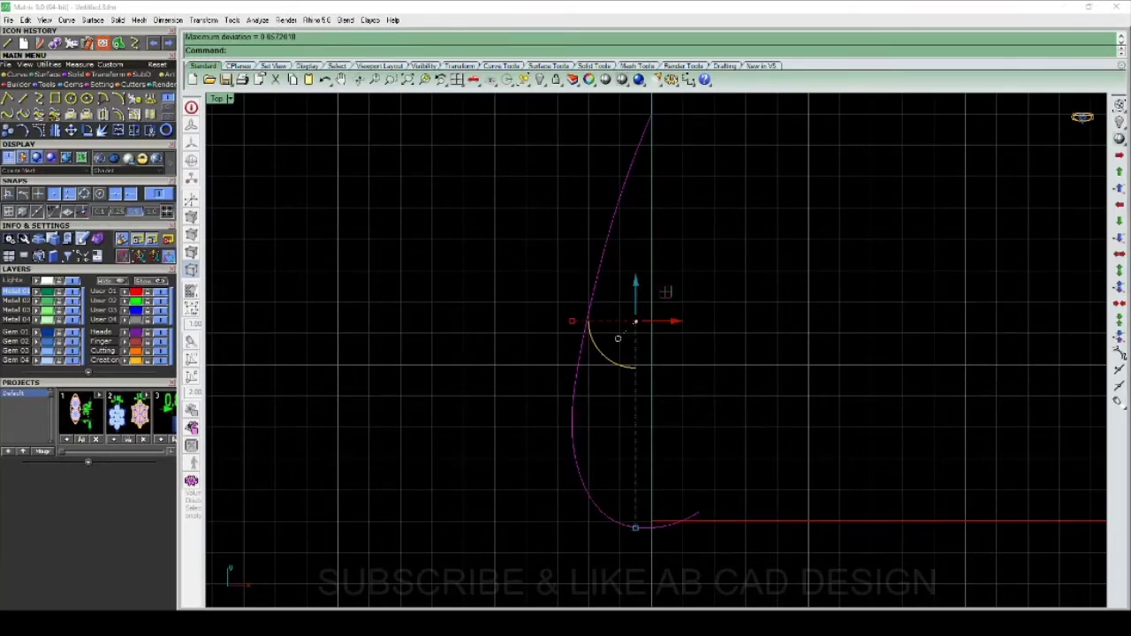
key(Return)
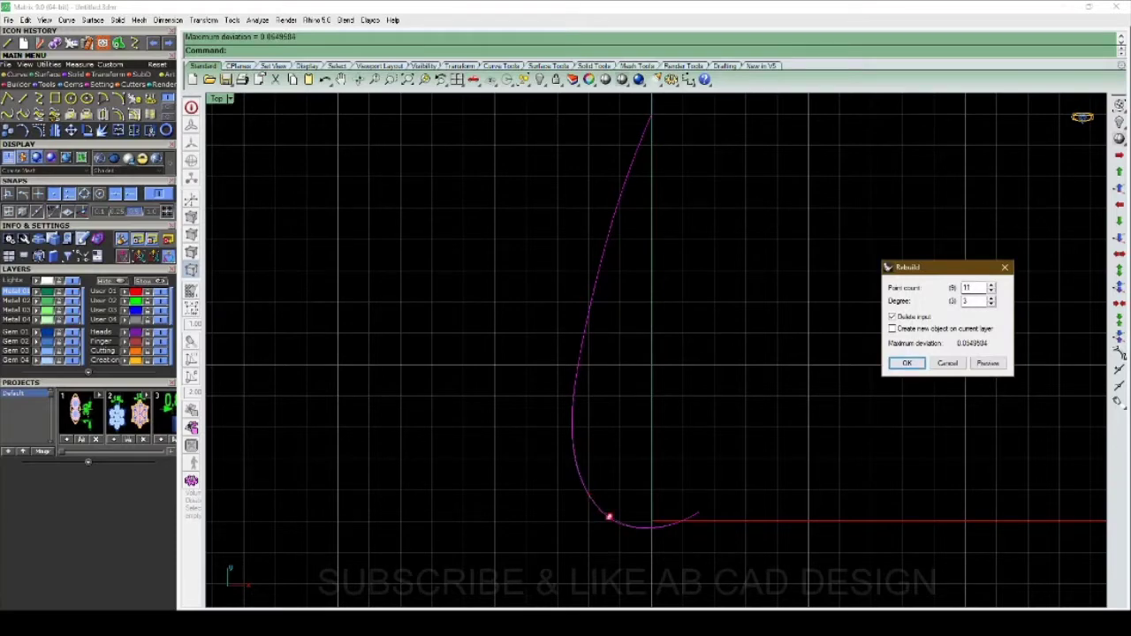
key(Return)
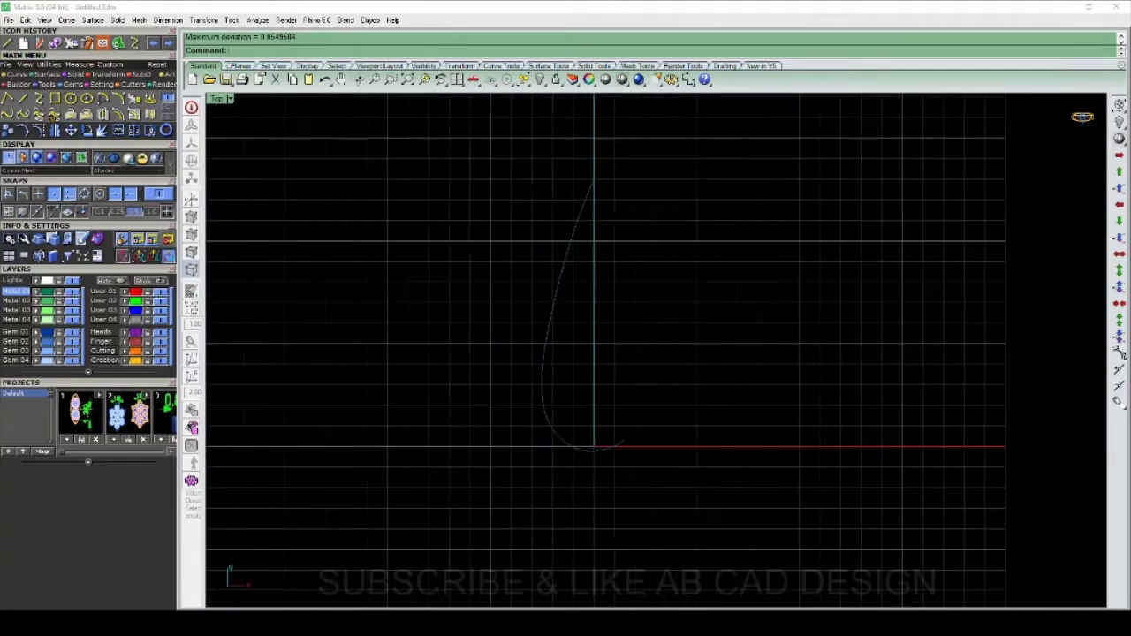
Step: Reselect the curve and rebuild it with 7 points at degree 3
drag(404, 310, 611, 362)
right_drag(549, 346, 530, 363)
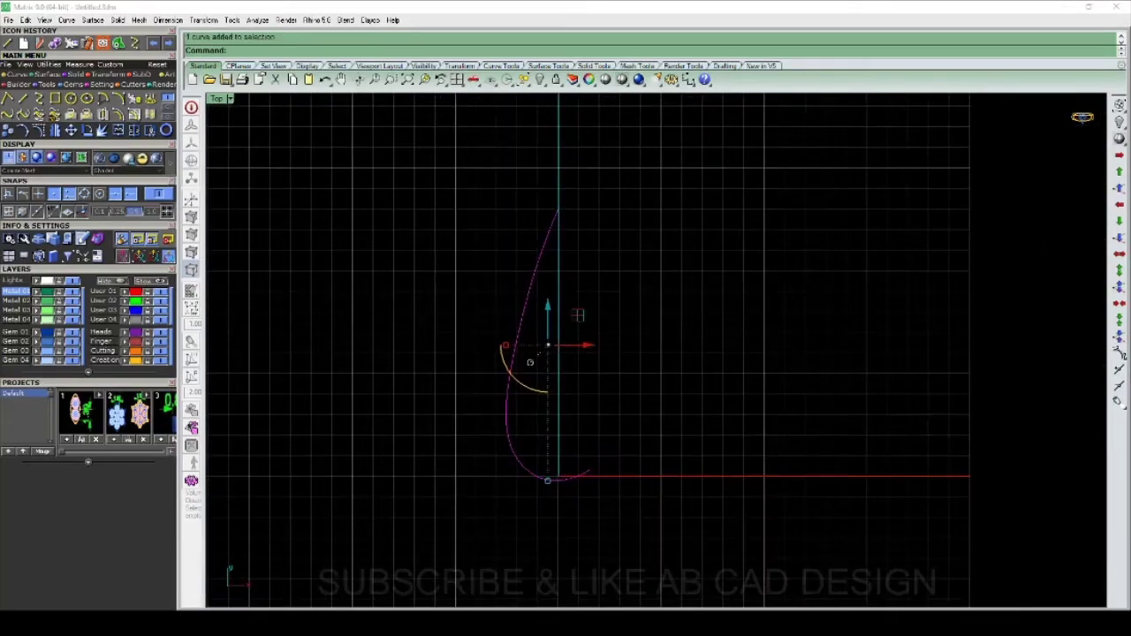
scroll(541, 300, up, 3)
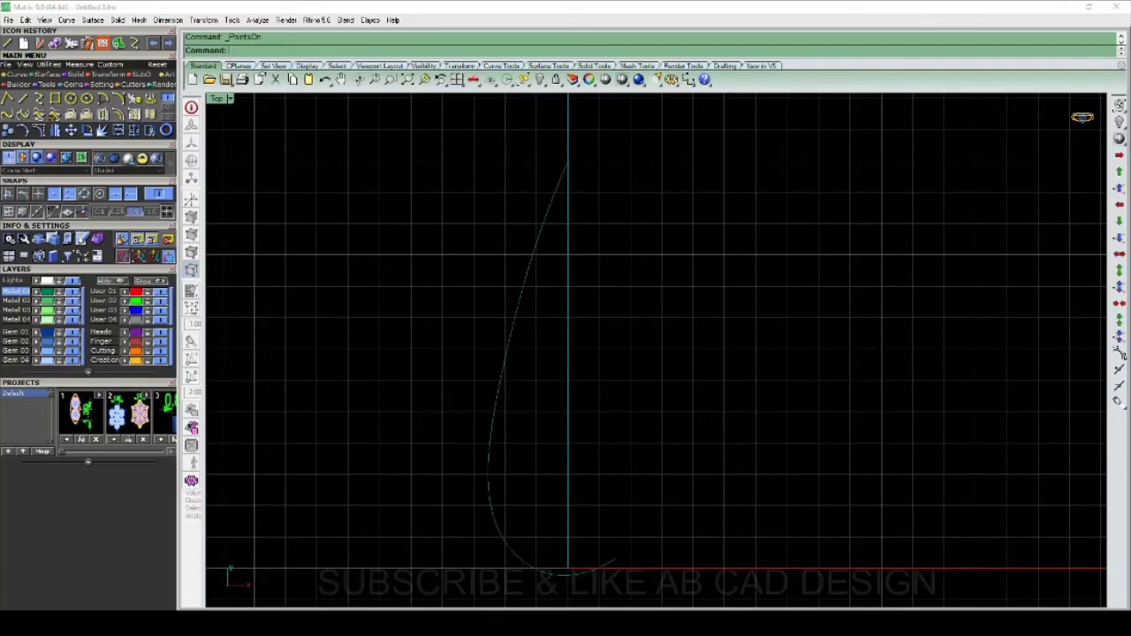
text(Rebuild)
key(Return)
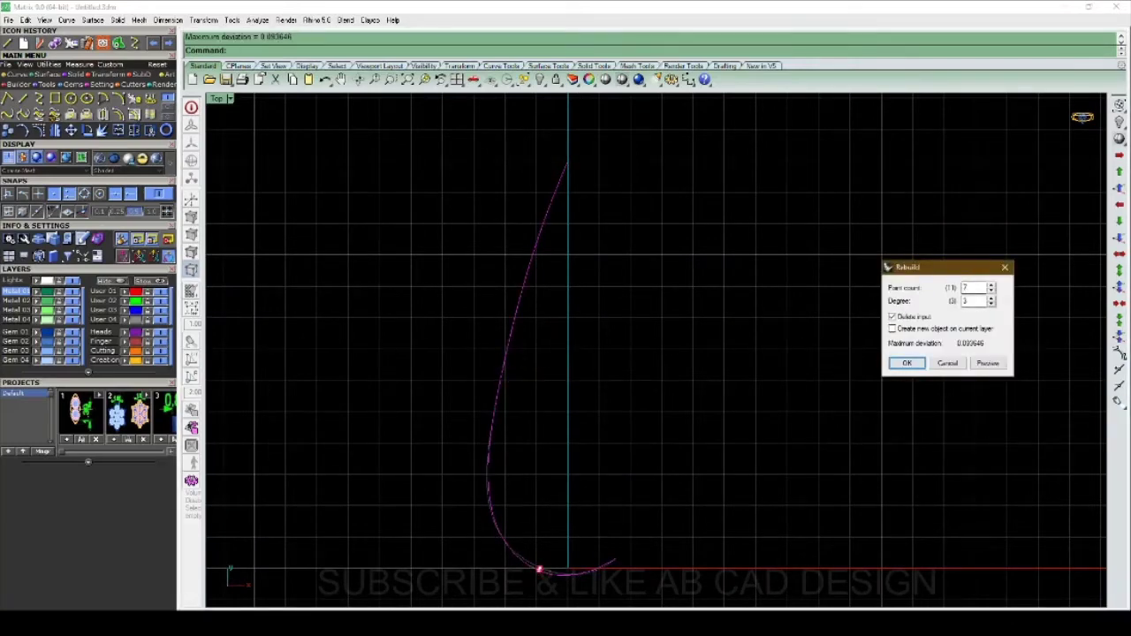
key(Return)
scroll(760, 416, down, 3)
scroll(759, 415, up, 1)
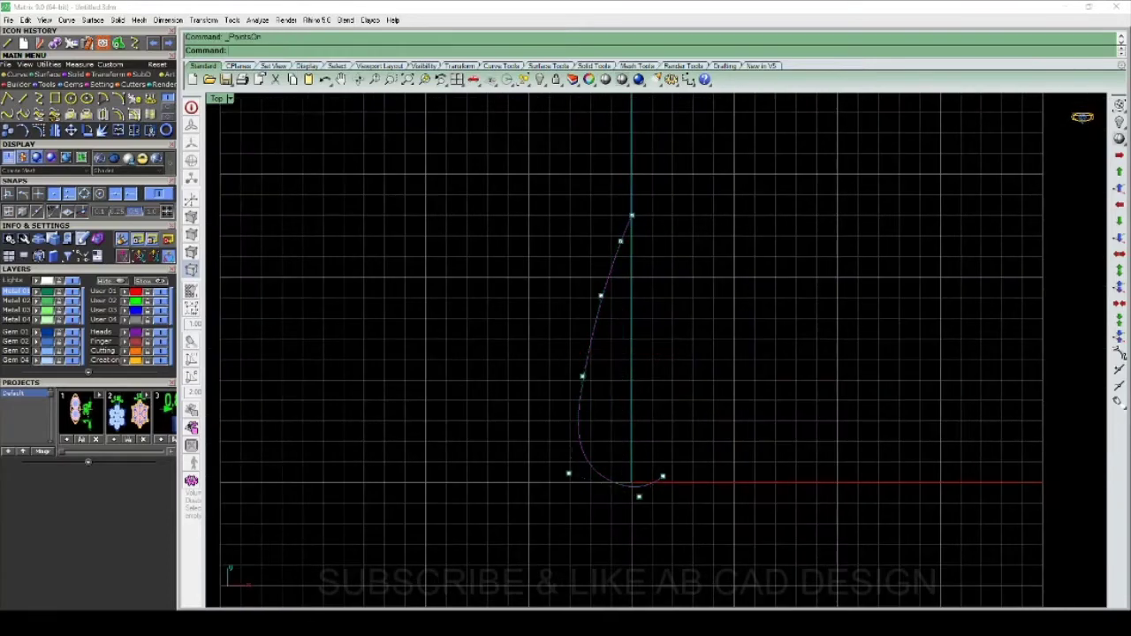
Step: Rotate the curve's middle control point slightly about a centre near the bottom
scroll(595, 299, up, 3)
drag(557, 260, 670, 385)
text(r)
key(Return)
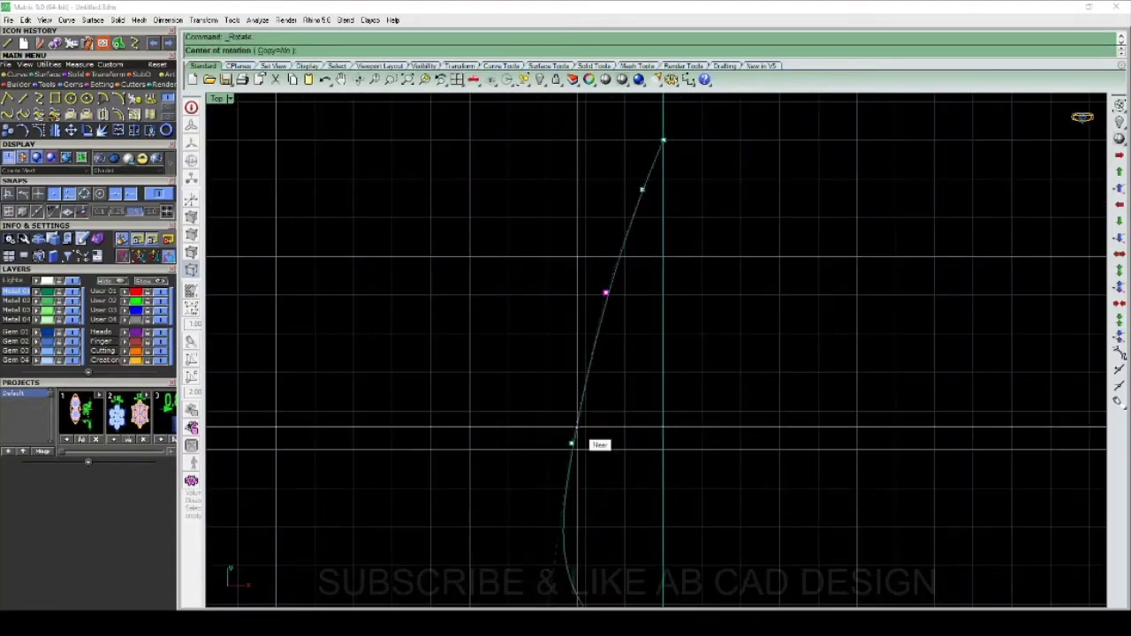
click(571, 443)
click(870, 455)
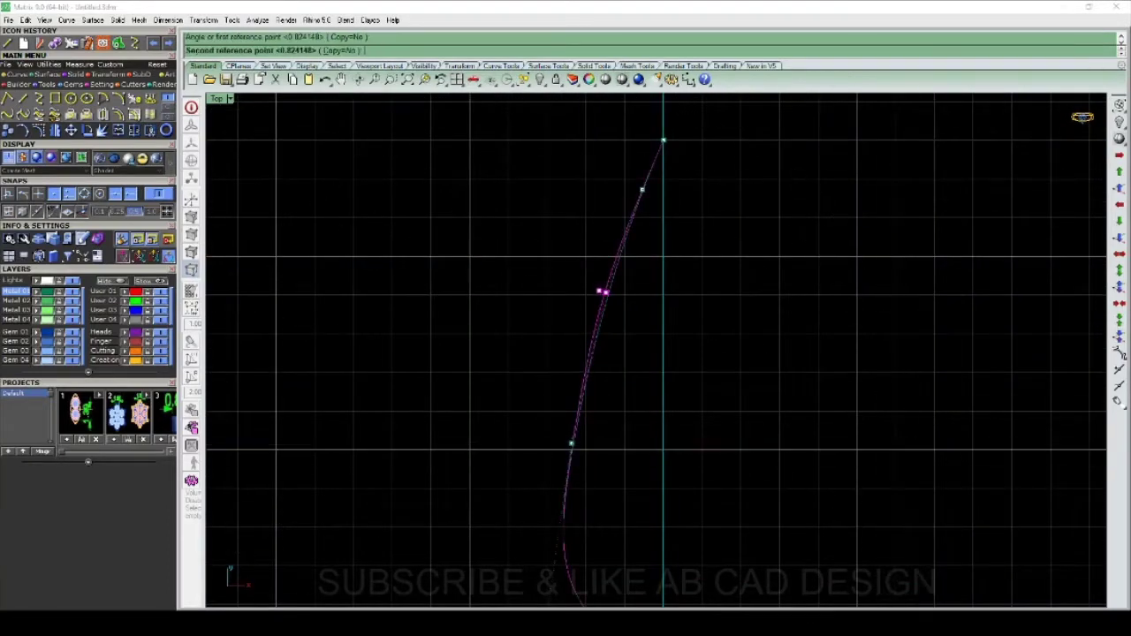
click(923, 446)
scroll(581, 307, down, 3)
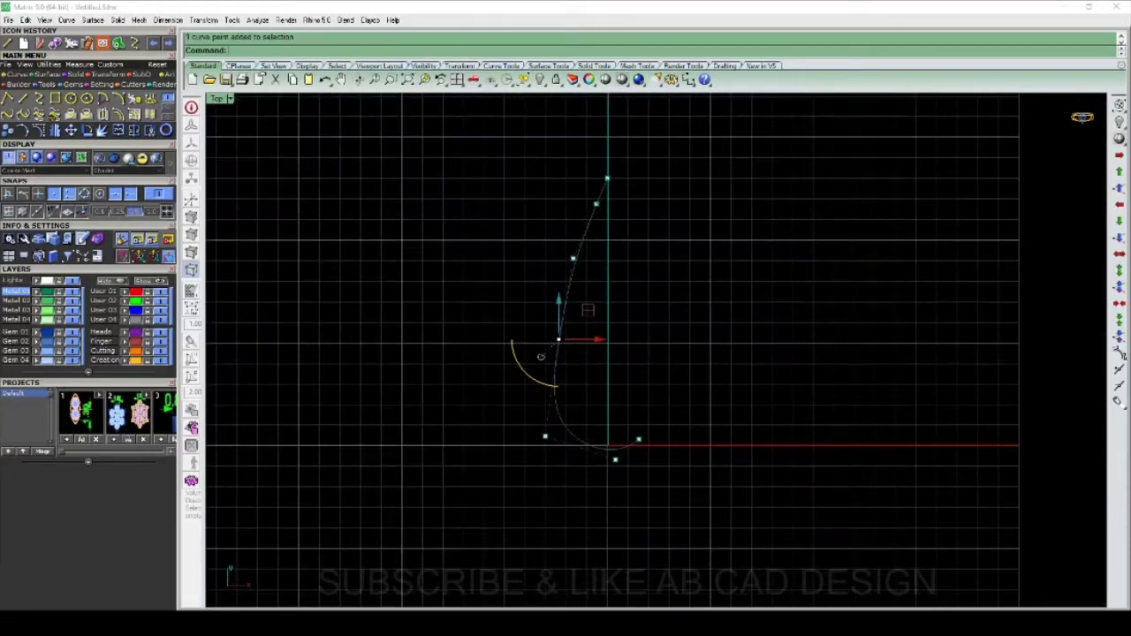
Step: Rotate the control point again, swinging it outward
text(r)
key(Return)
click(545, 436)
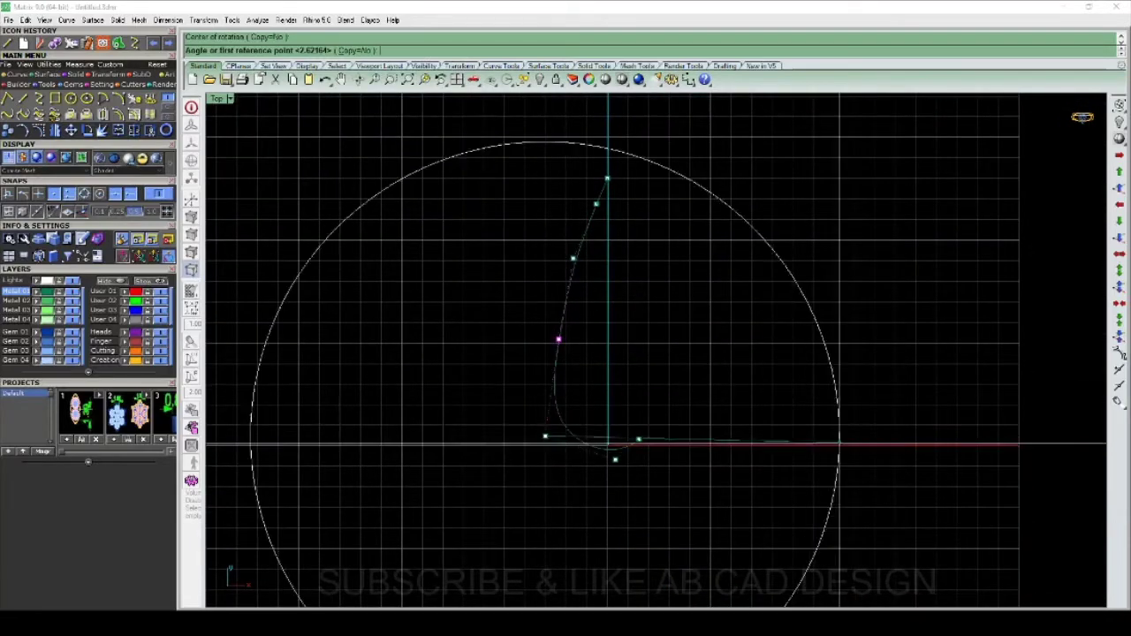
click(837, 444)
click(555, 338)
scroll(555, 338, down, 2)
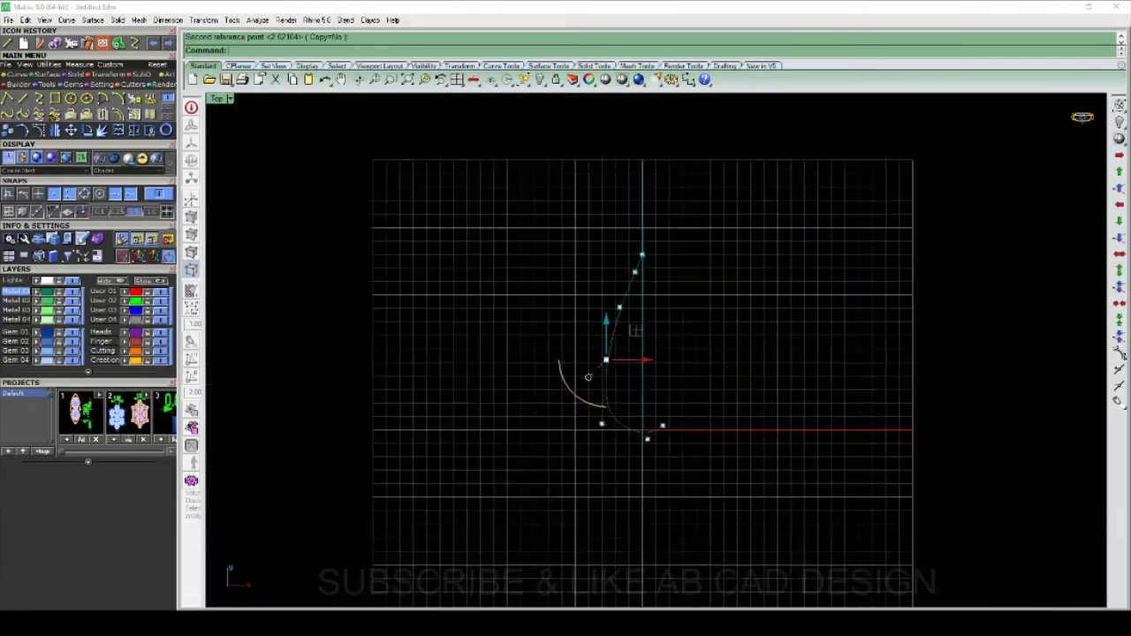
scroll(555, 339, up, 4)
Step: Rebuild the curve with 8 control points at degree 3
click(548, 339)
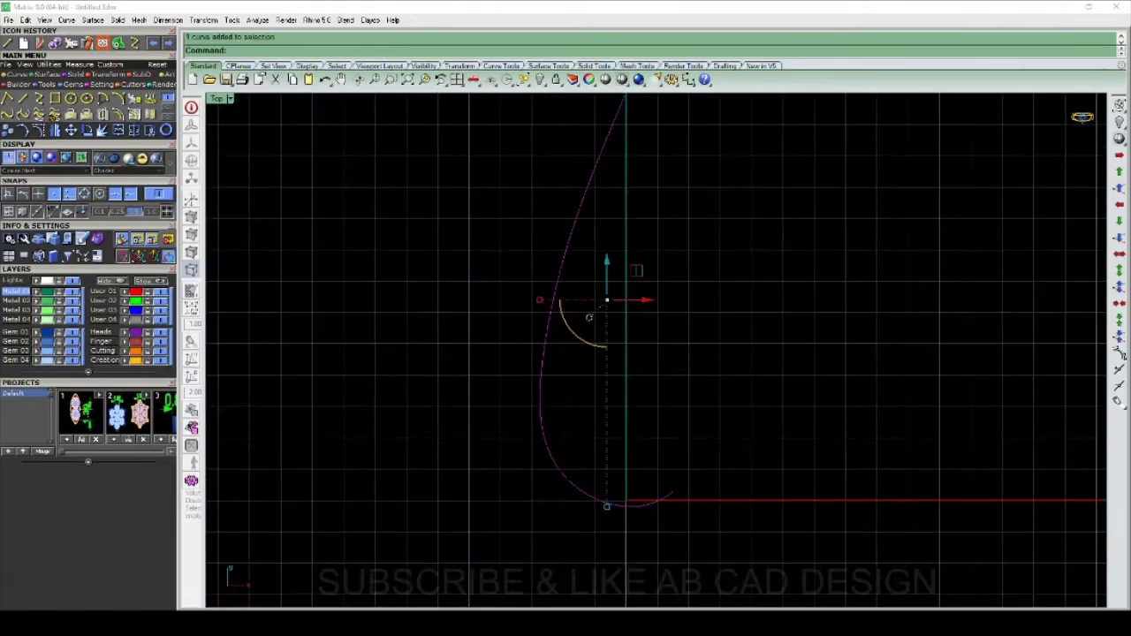
text(HC)
key(Return)
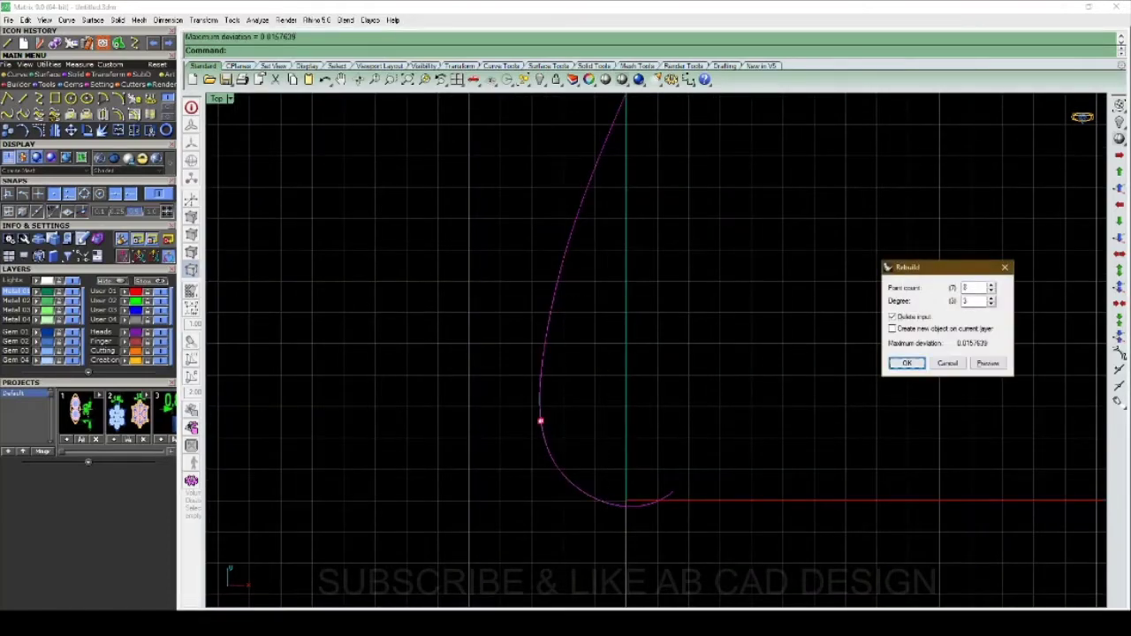
key(Return)
scroll(565, 336, down, 2)
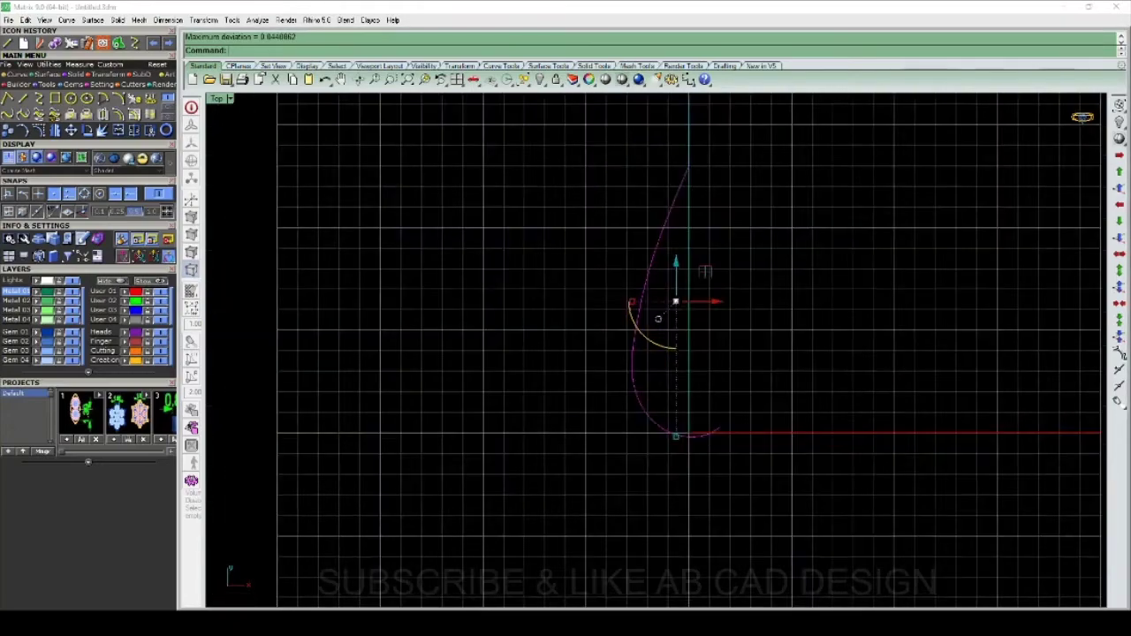
key(Escape)
scroll(565, 328, up, 3)
scroll(565, 327, down, 2)
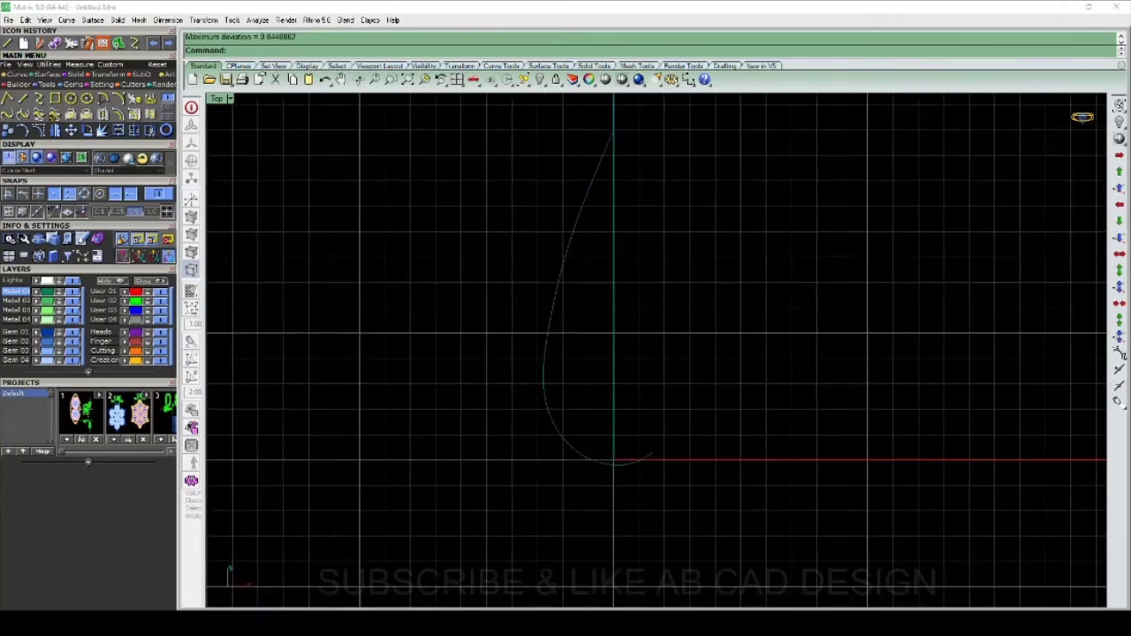
scroll(564, 328, up, 1)
drag(569, 363, 417, 415)
scroll(576, 342, up, 2)
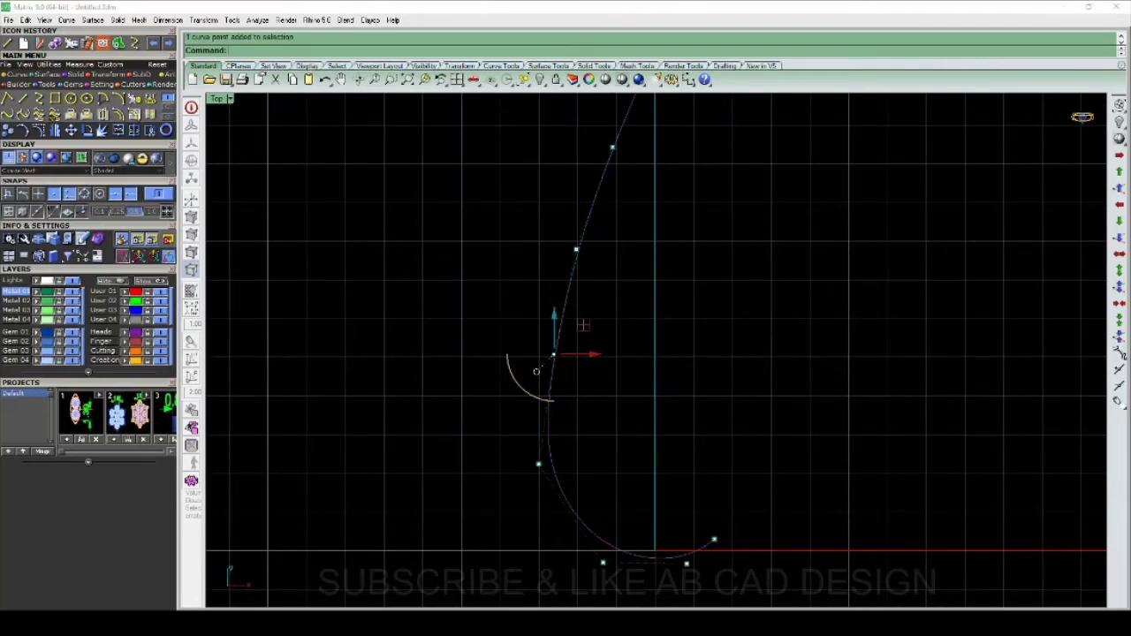
Step: Begin rotating the left-side control point, then cancel to start over
text(rotate)
key(Return)
click(538, 463)
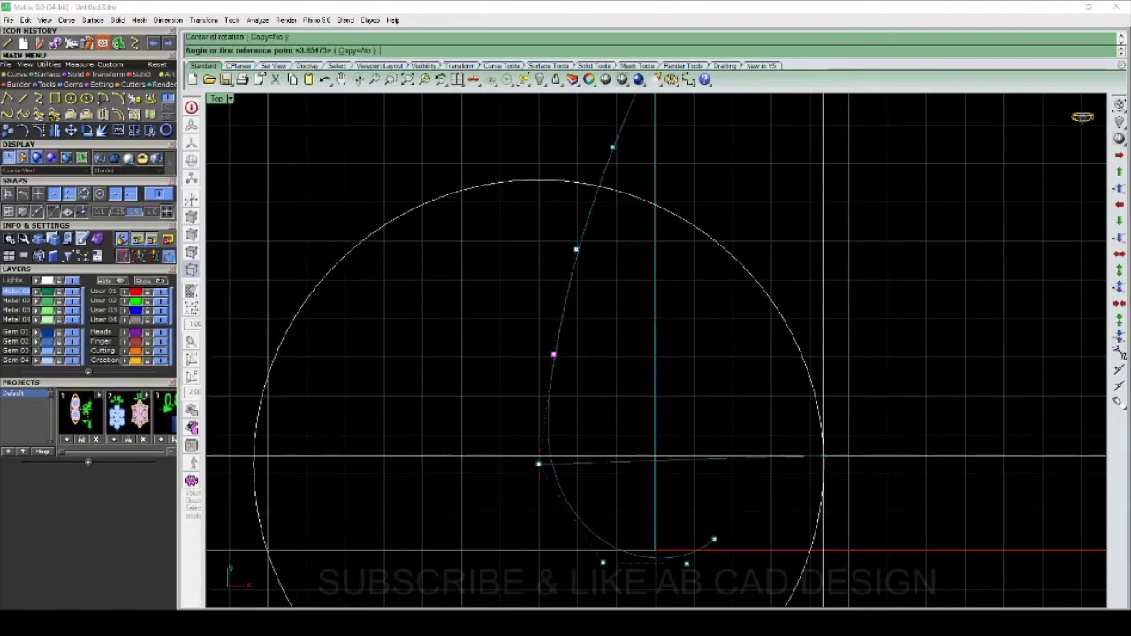
click(824, 456)
scroll(553, 354, down, 2)
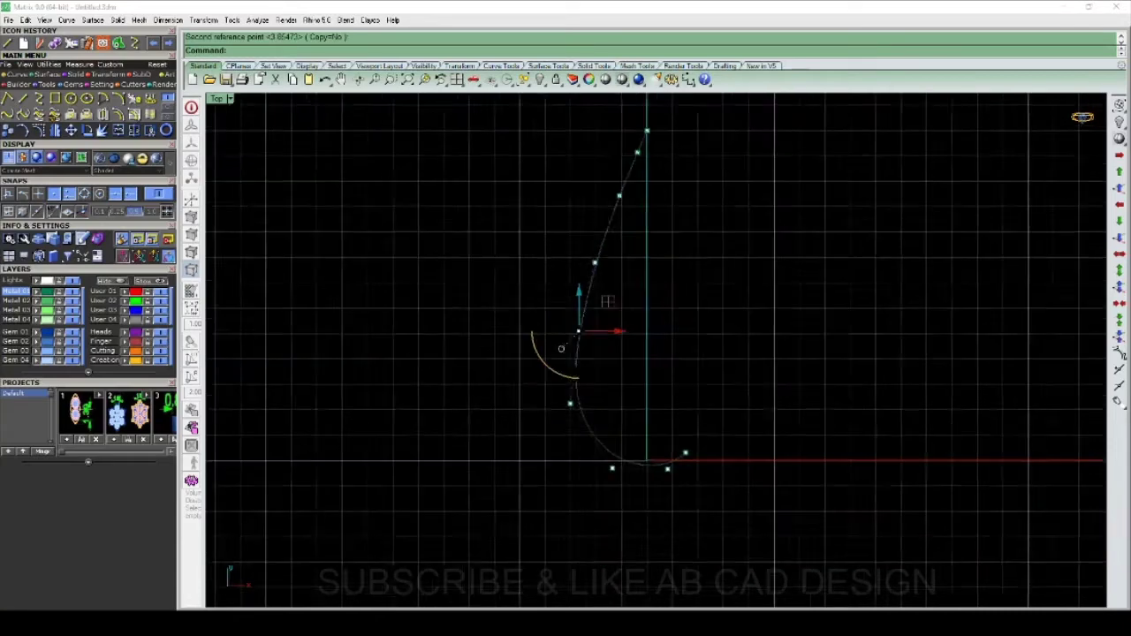
right_drag(561, 348, 547, 418)
scroll(588, 345, up, 2)
key(Escape)
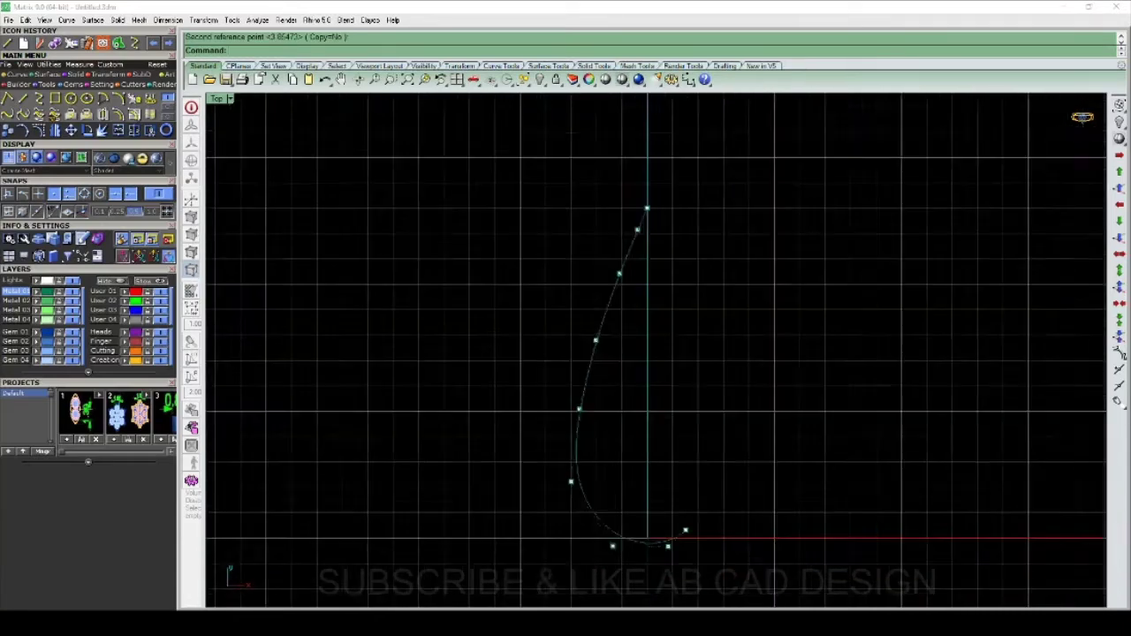
Step: Rotate a control point about the curve bottom to straighten its side, then hide the grid
drag(510, 359, 636, 455)
right_click(588, 521)
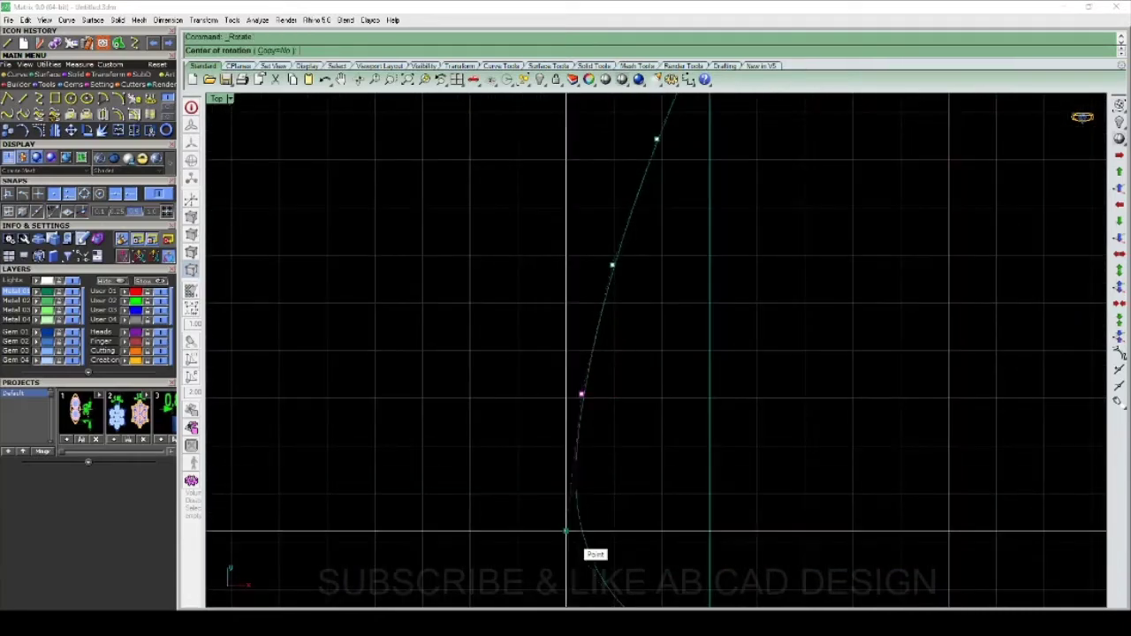
click(565, 530)
click(887, 497)
click(885, 497)
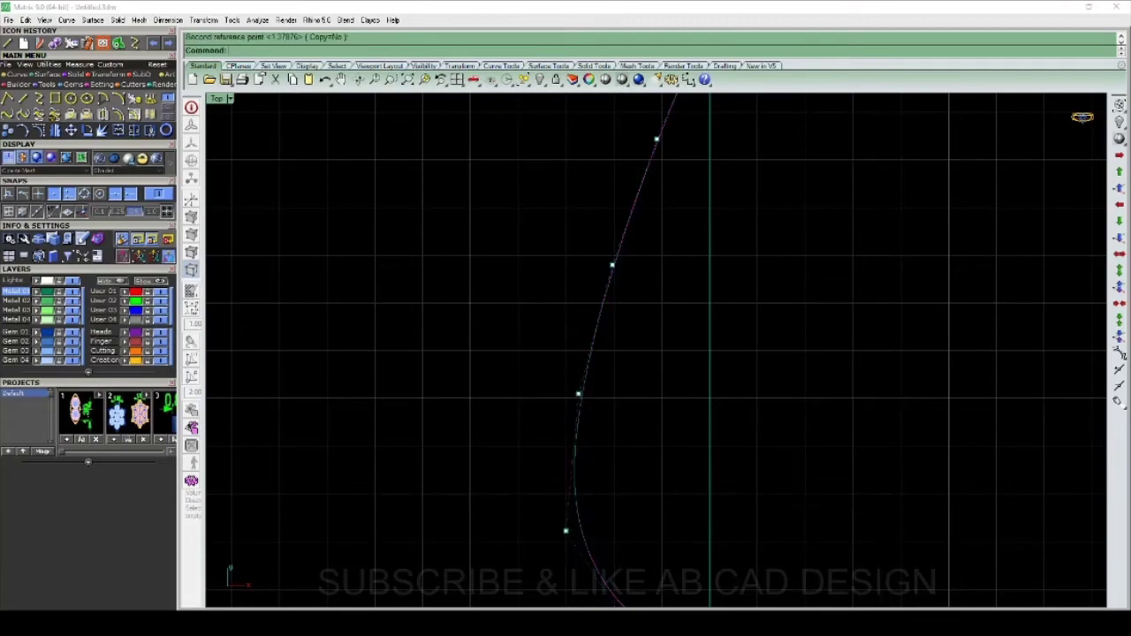
scroll(595, 398, down, 4)
scroll(612, 341, up, 3)
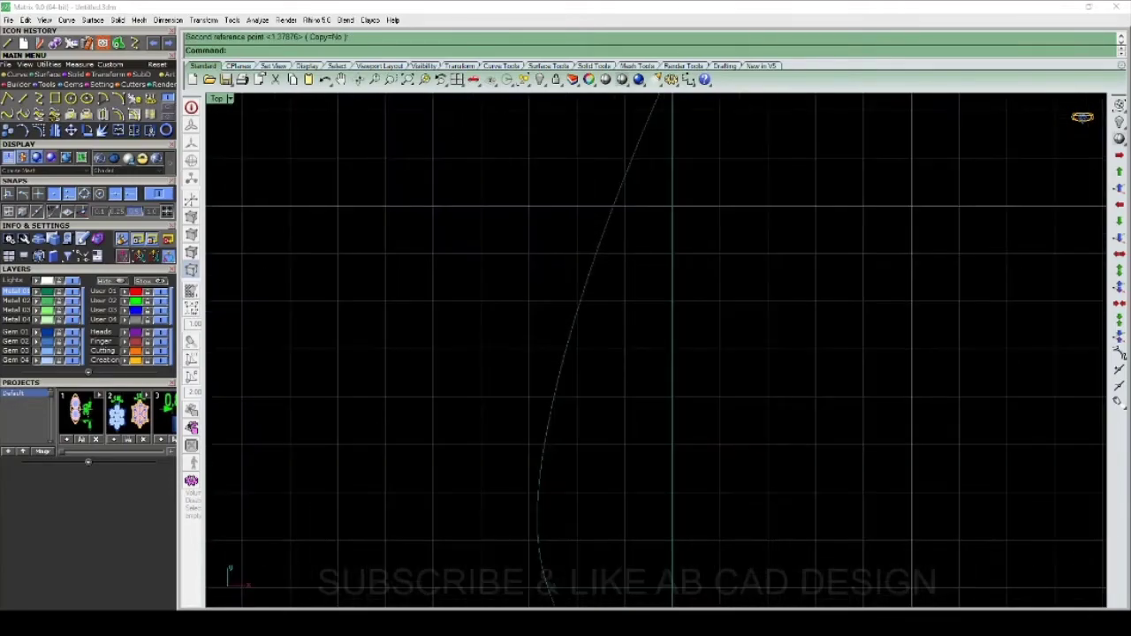
scroll(611, 341, down, 1)
key(Escape)
key(F7)
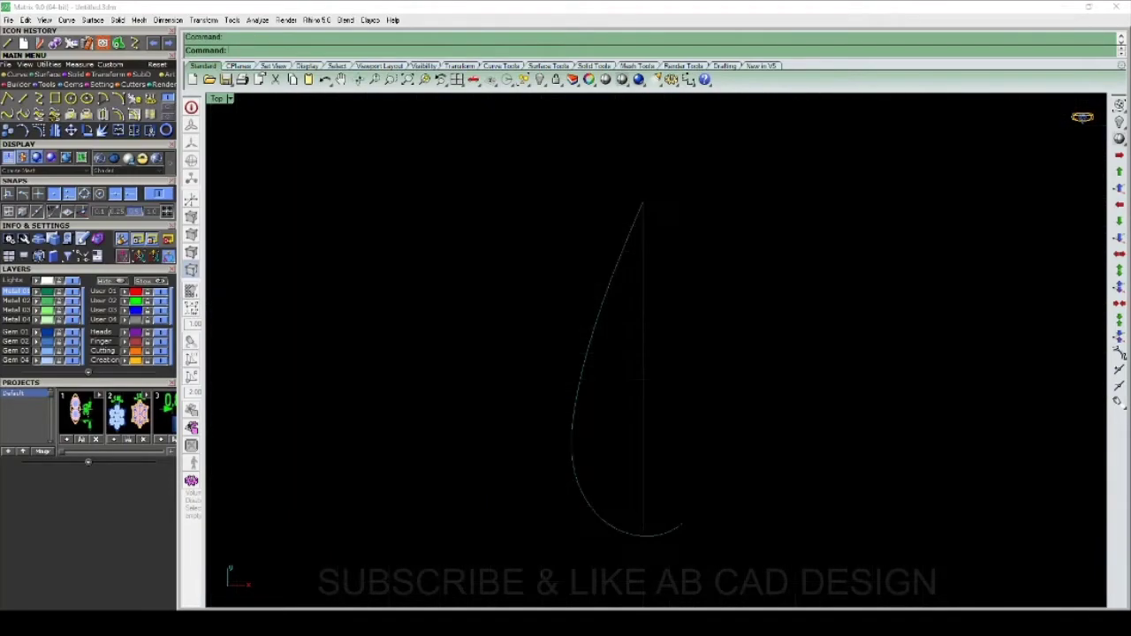
scroll(636, 353, up, 3)
scroll(636, 353, down, 2)
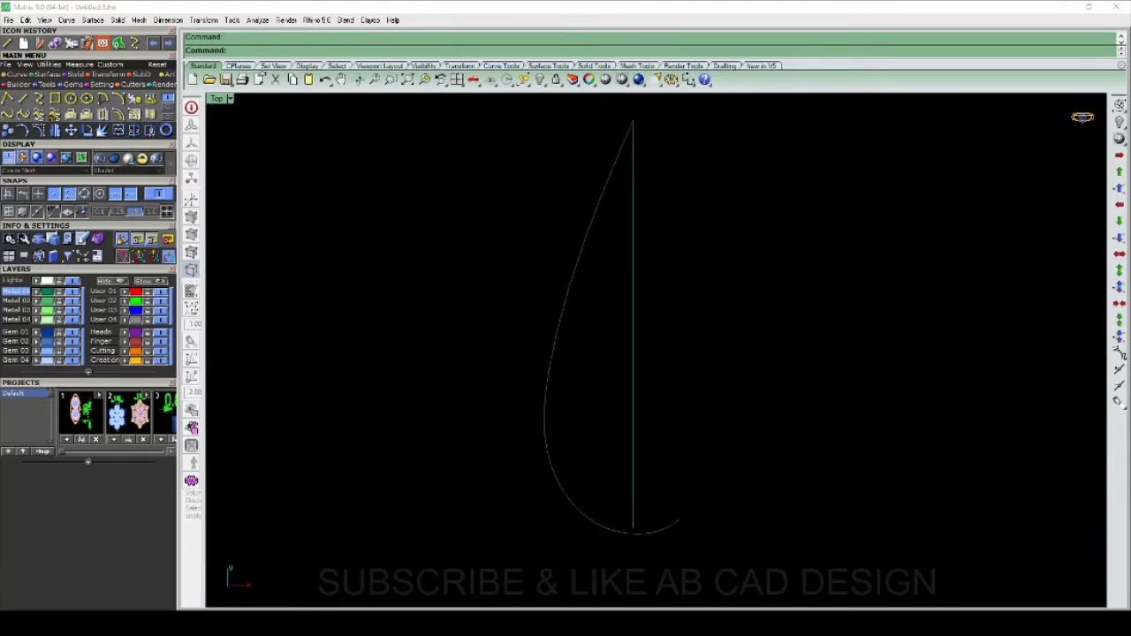
text(RC)
Step: Rebuild the curve with 7 points at degree 3 and recentre the view on it
key(Return)
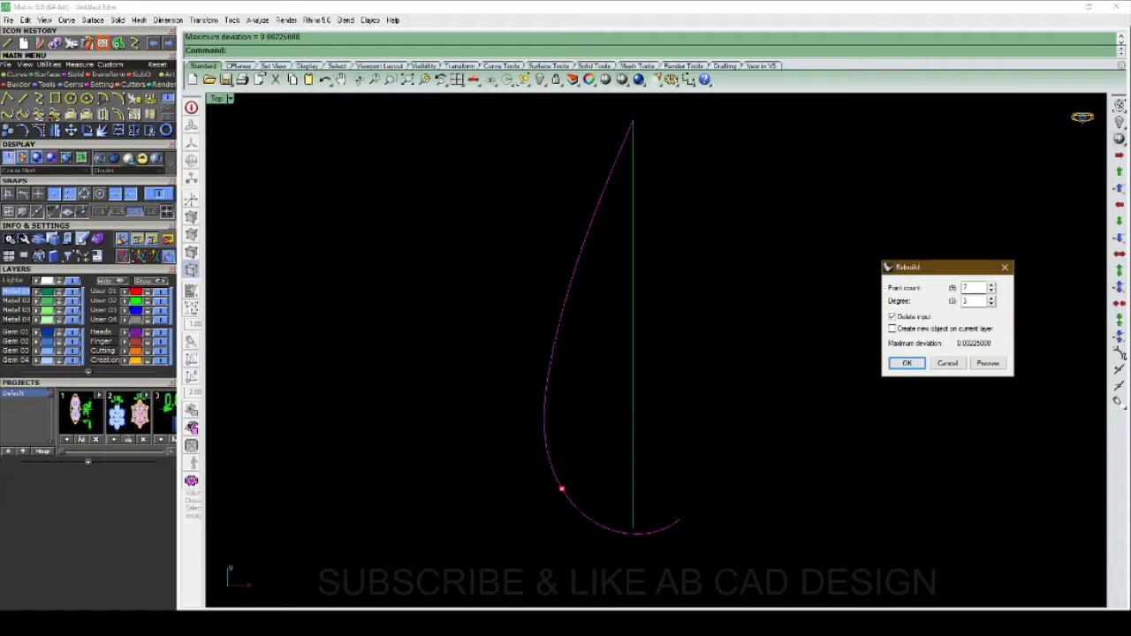
key(Return)
scroll(641, 295, down, 2)
right_drag(733, 285, 657, 294)
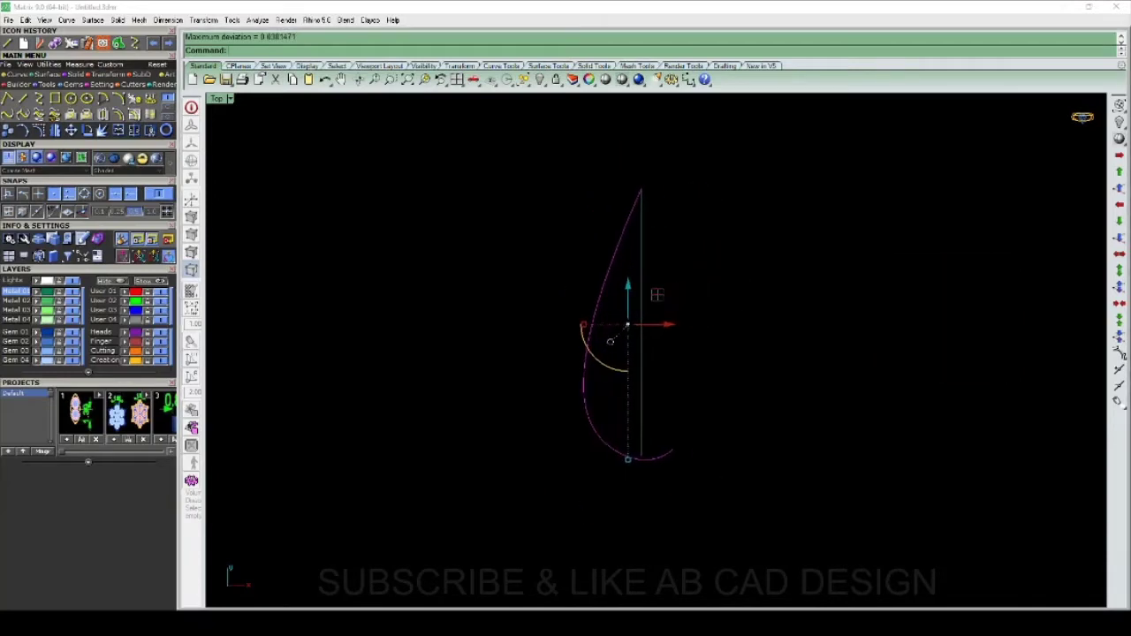
scroll(649, 463, up, 5)
scroll(618, 574, down, 1)
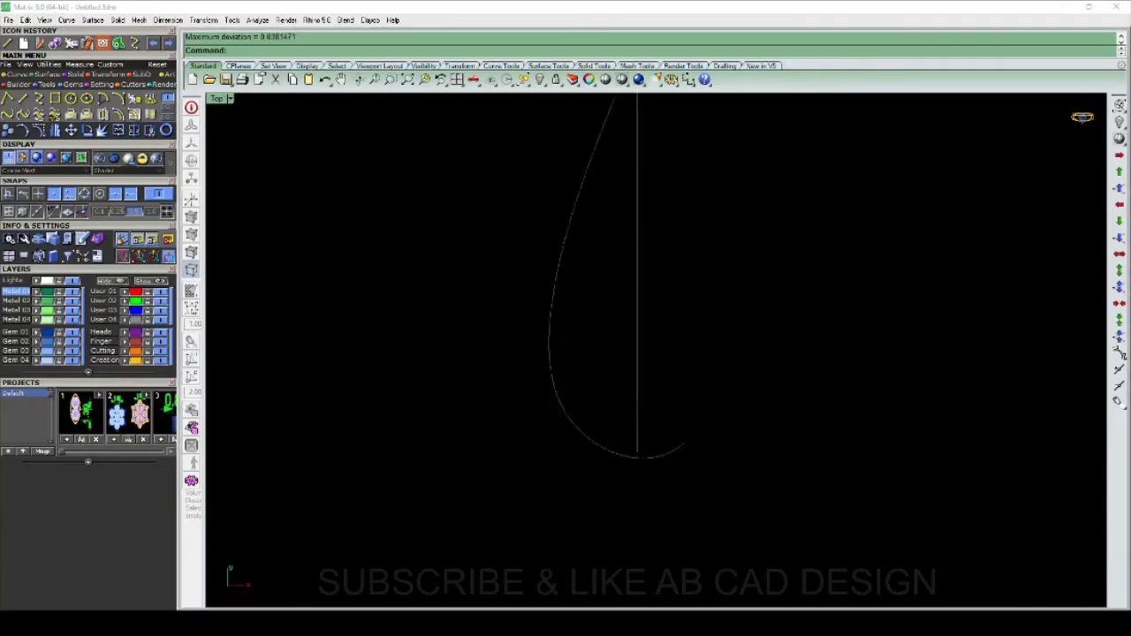
scroll(619, 574, down, 2)
scroll(619, 574, down, 2)
scroll(618, 574, up, 2)
scroll(619, 574, down, 2)
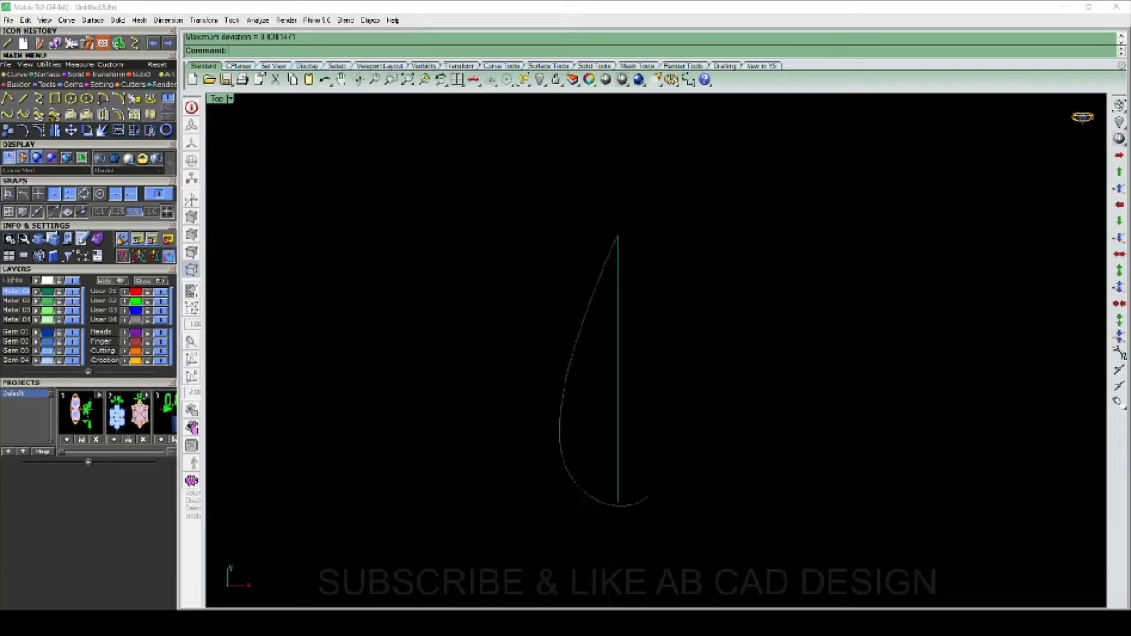
right_drag(618, 574, 559, 523)
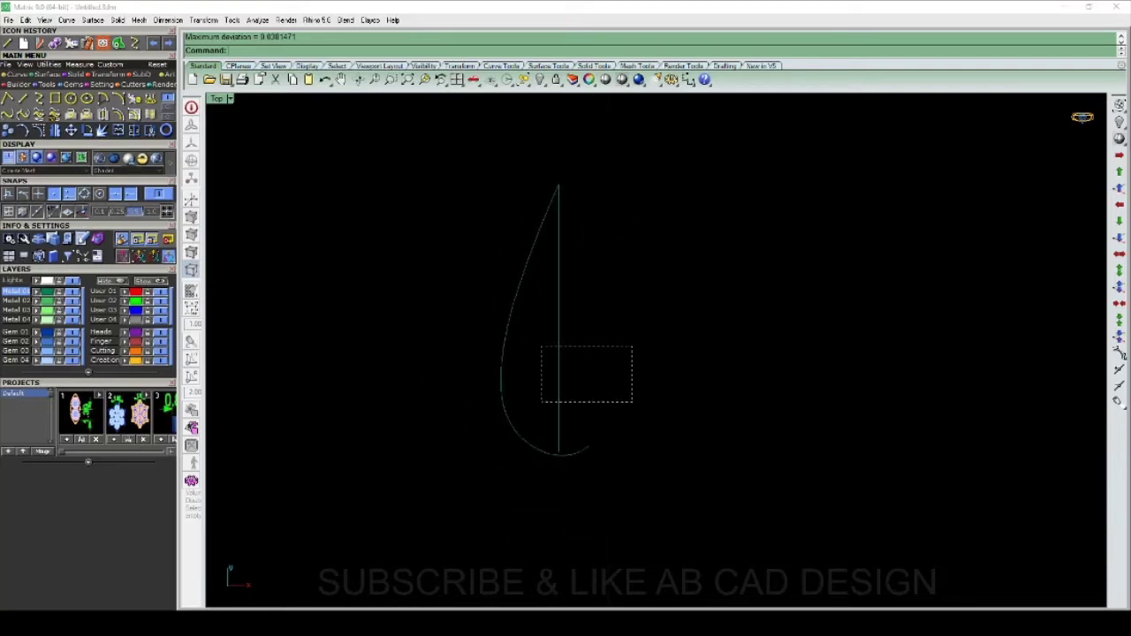
Step: Delete the vertical line, measure the curve at 16.739 mm, and start a line from its bottom
drag(633, 404, 553, 346)
key(Delete)
scroll(604, 380, down, 2)
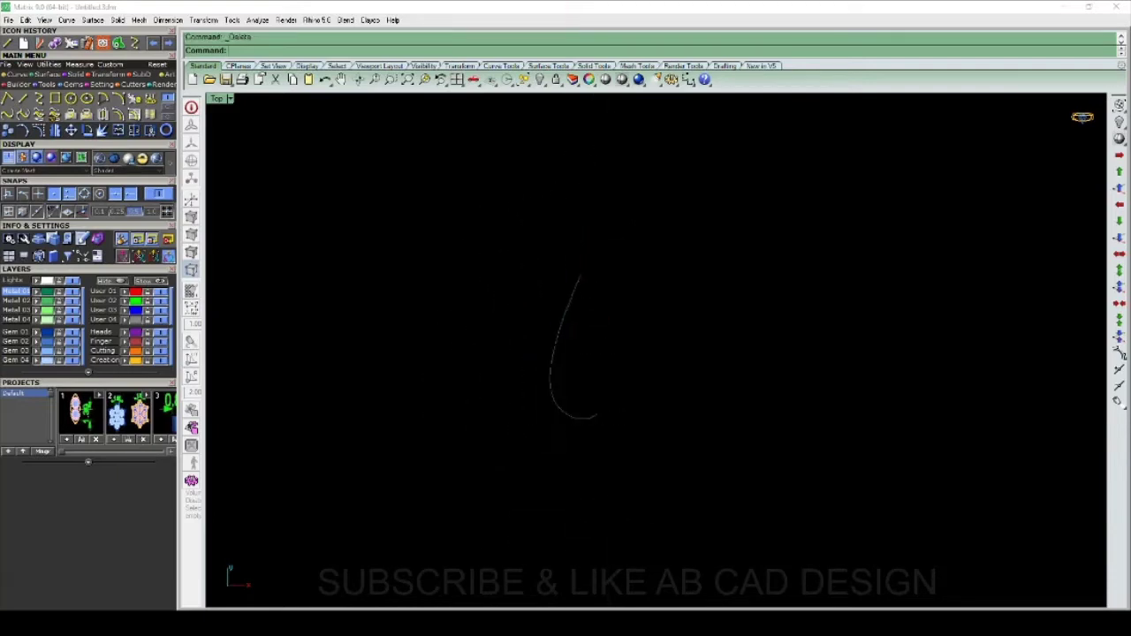
drag(356, 339, 356, 339)
scroll(491, 421, down, 2)
right_drag(516, 372, 465, 374)
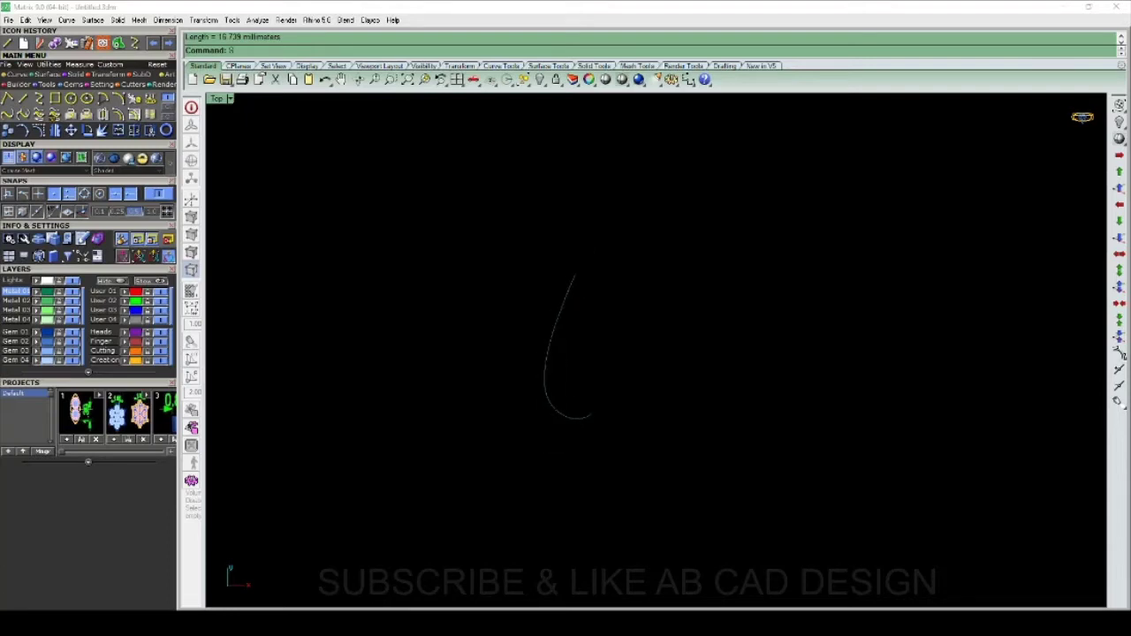
click(7, 98)
click(575, 417)
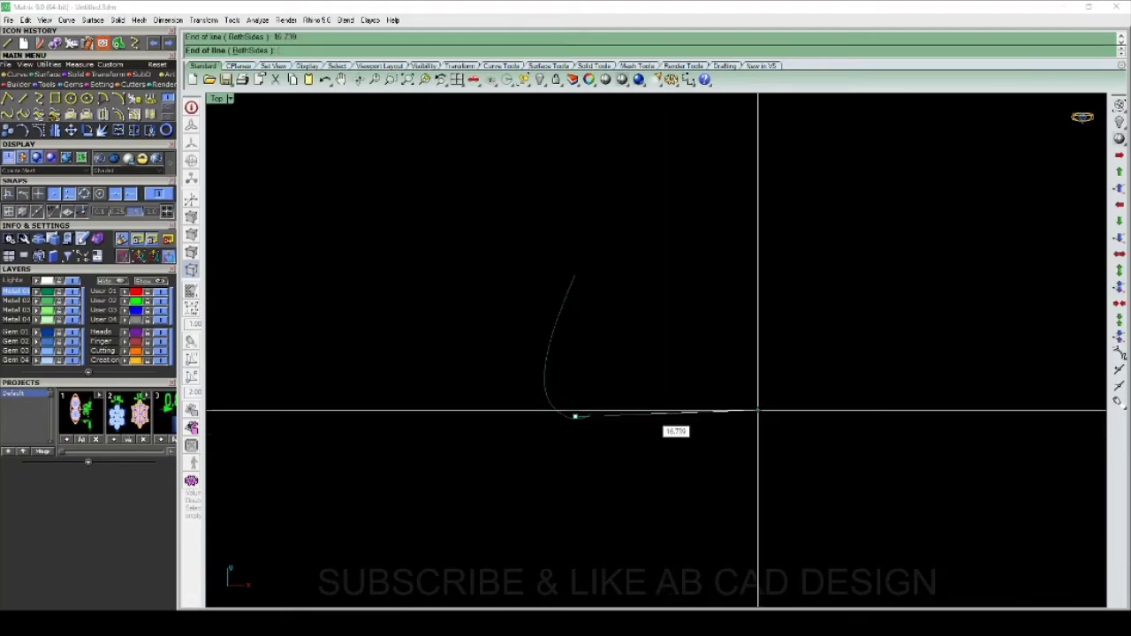
Step: Maximize and orbit Perspective, then restore the Top, Perspective, Front and Right layout
key(ctrl+F4)
scroll(658, 523, down, 5)
scroll(631, 374, up, 3)
scroll(584, 353, down, 2)
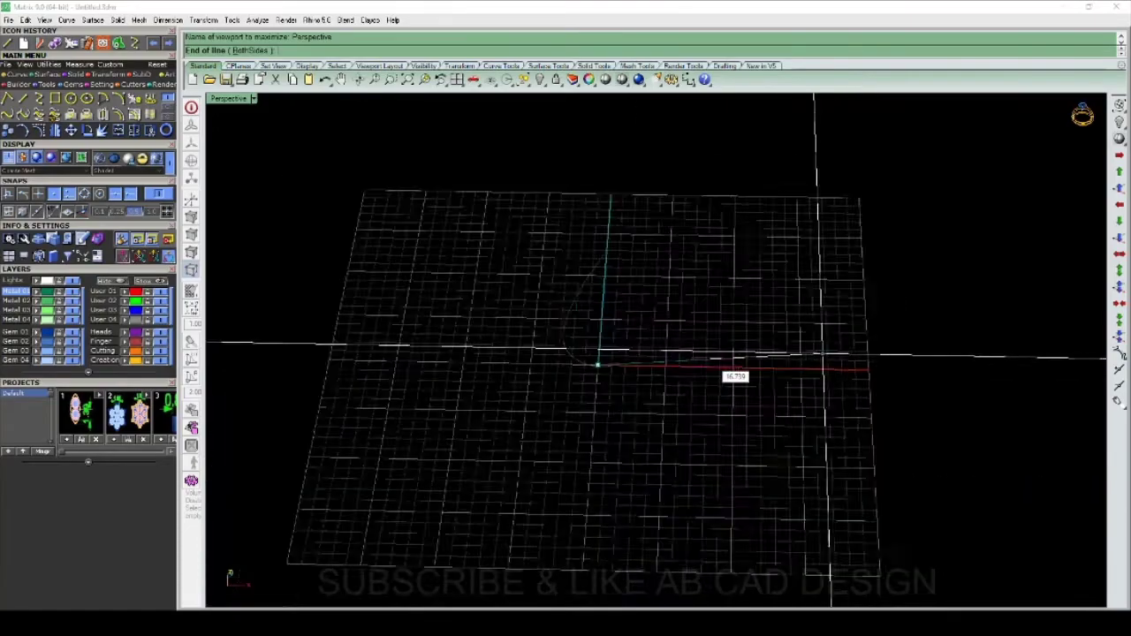
mouse_move(591, 510)
right_down()
mouse_move(747, 406)
mouse_move(657, 479)
mouse_move(631, 543)
mouse_move(813, 391)
mouse_move(654, 480)
mouse_move(722, 429)
right_up()
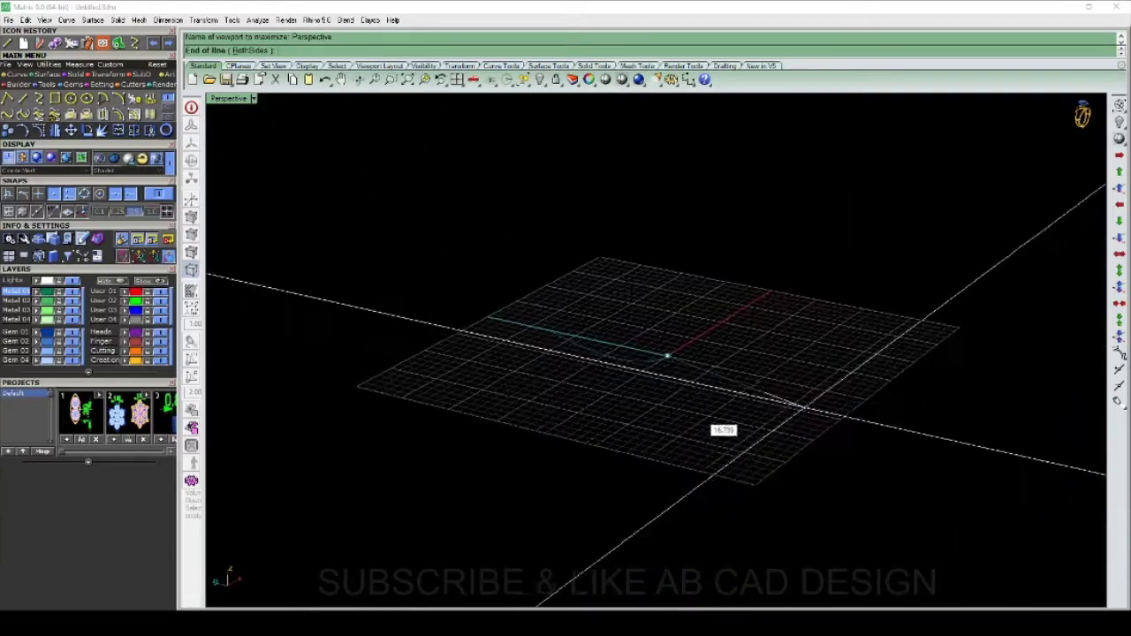
key(ctrl+F1)
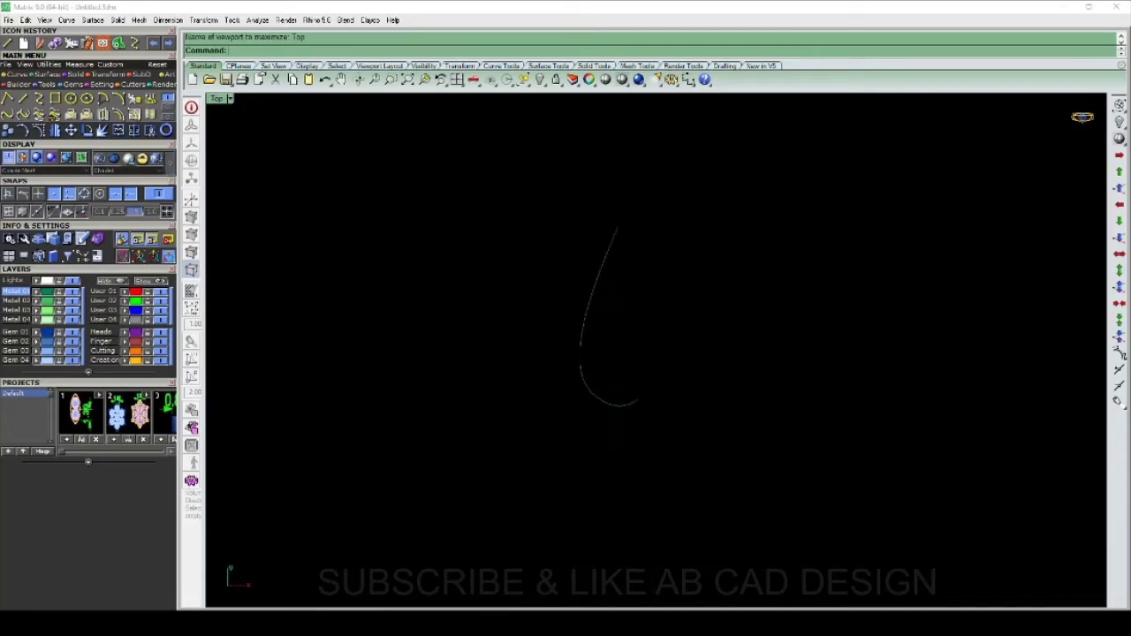
key(ctrl+m)
Step: Frame the grid in the Front and Right views and select the teardrop curve in Top
right_drag(524, 426, 449, 471)
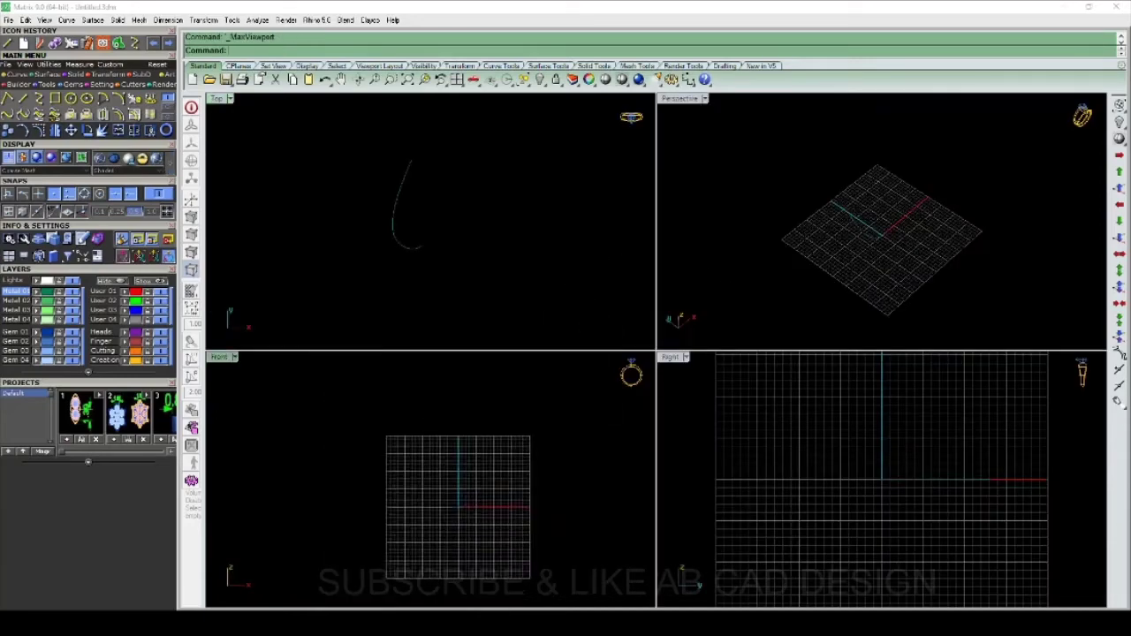
scroll(881, 238, down, 3)
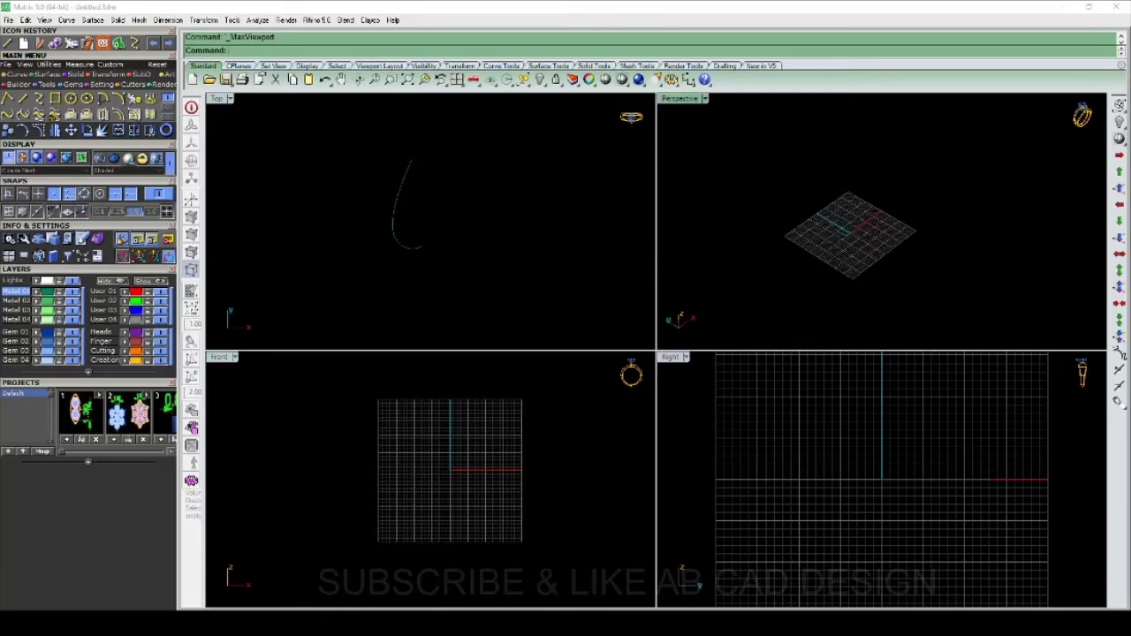
scroll(881, 482, down, 2)
scroll(449, 470, up, 2)
scroll(448, 471, down, 2)
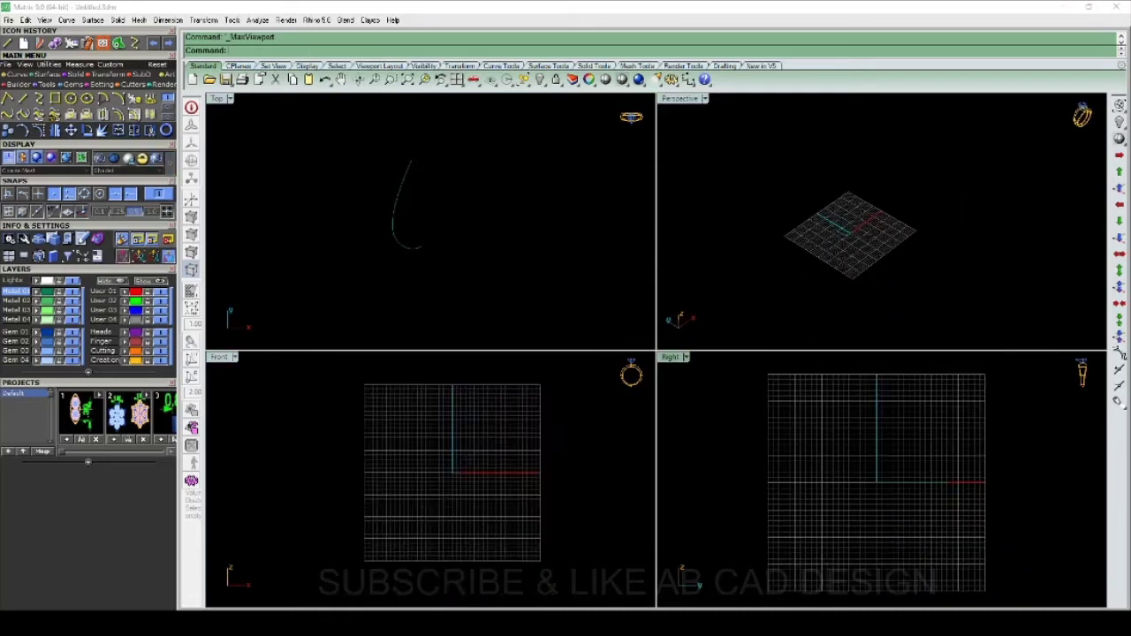
right_drag(442, 477, 421, 479)
scroll(881, 481, up, 2)
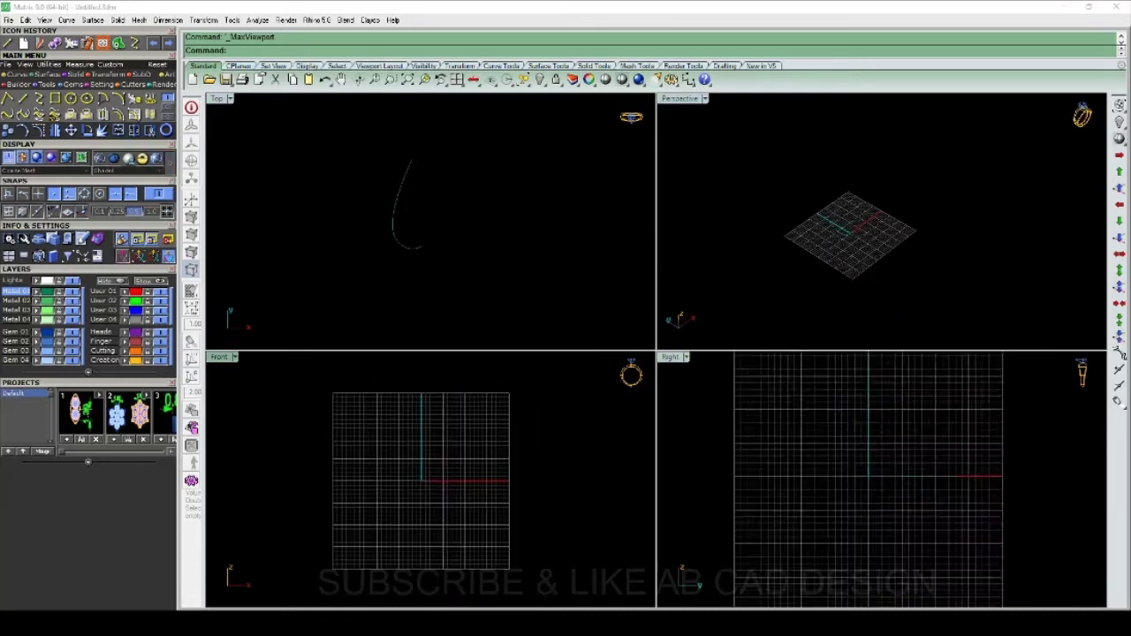
scroll(881, 481, up, 2)
click(397, 199)
scroll(893, 477, down, 2)
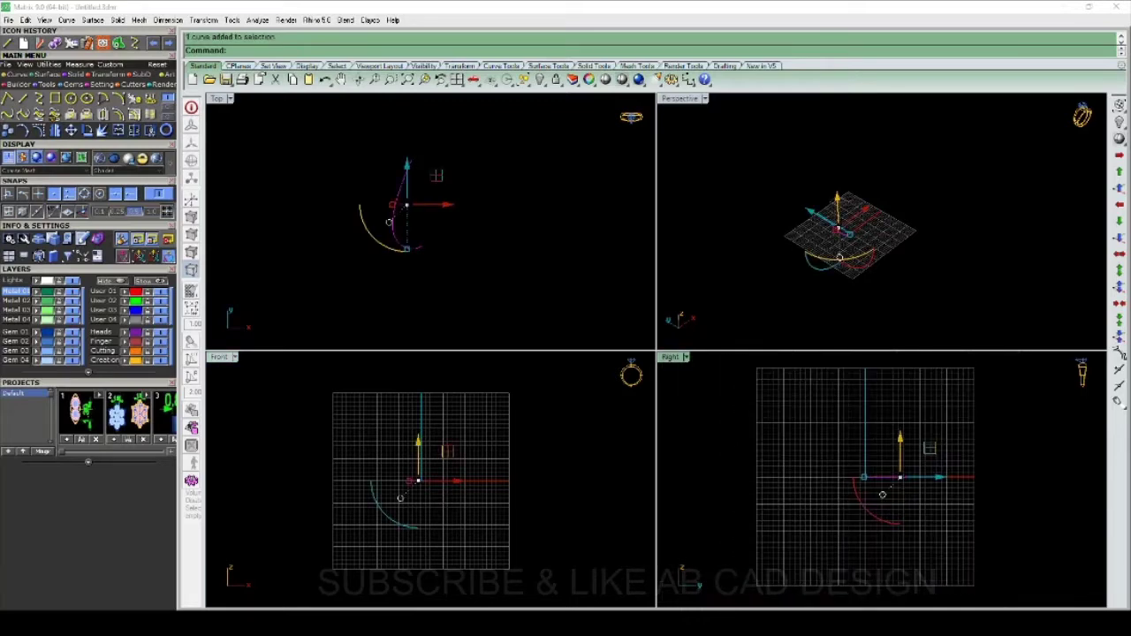
Step: Rotate the teardrop curve 90° about its end point so it stands upright
scroll(881, 495, up, 1)
key(r)
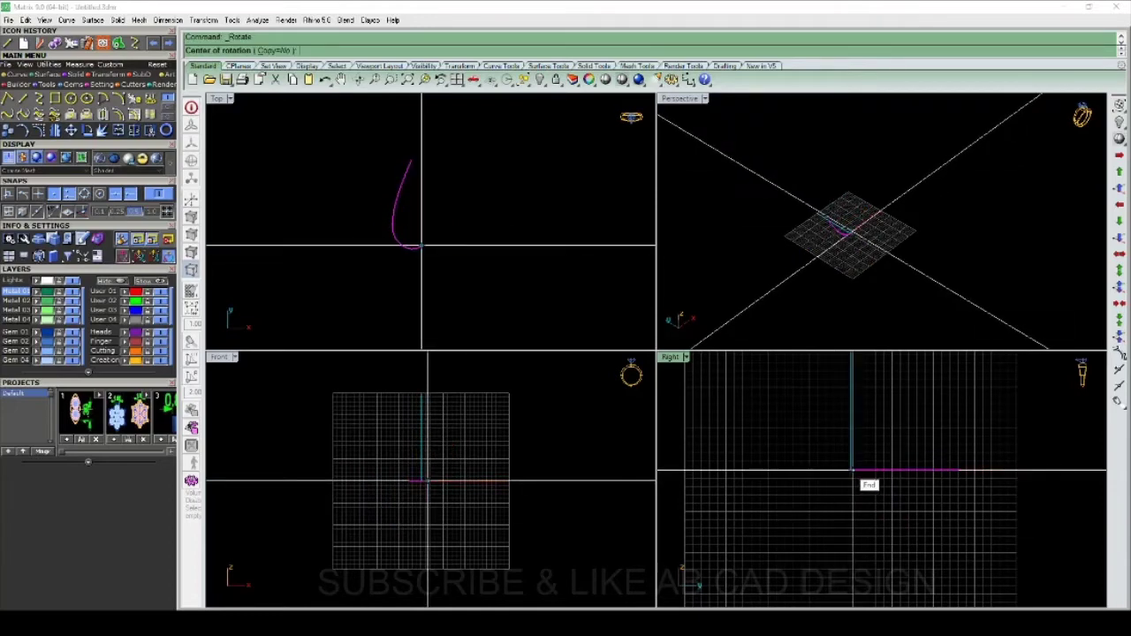
scroll(852, 470, up, 2)
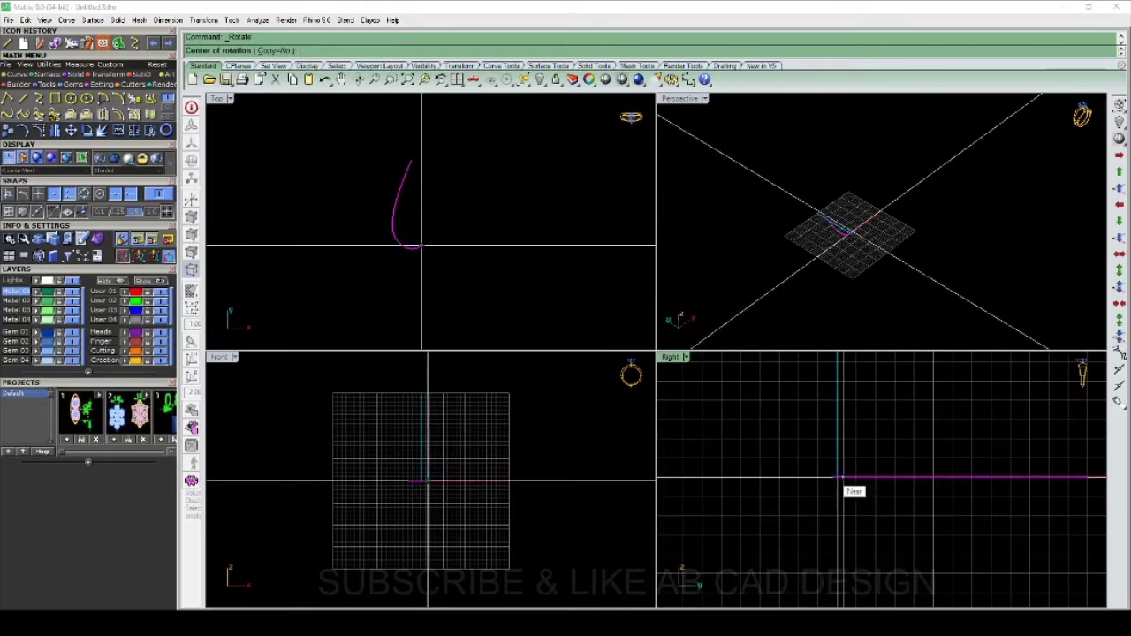
click(833, 477)
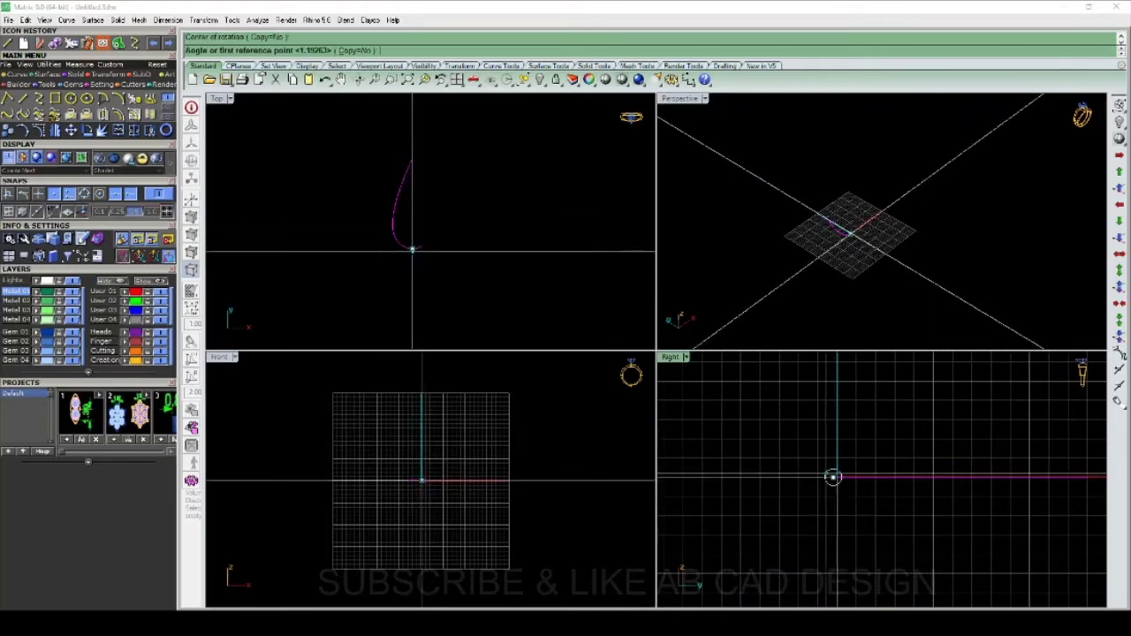
scroll(833, 477, down, 5)
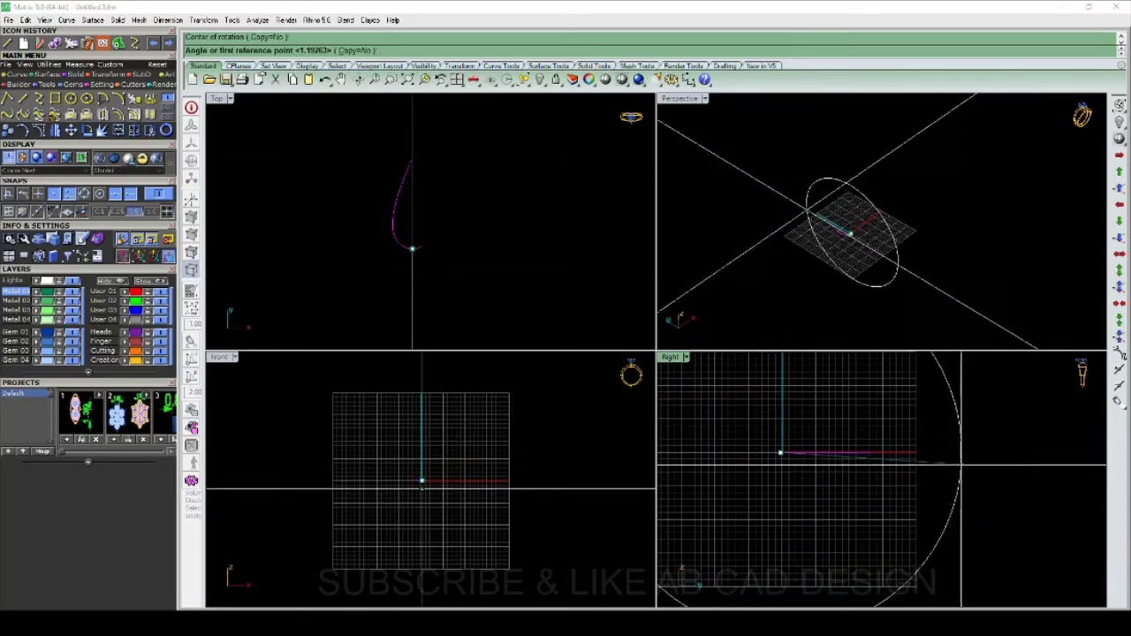
click(975, 442)
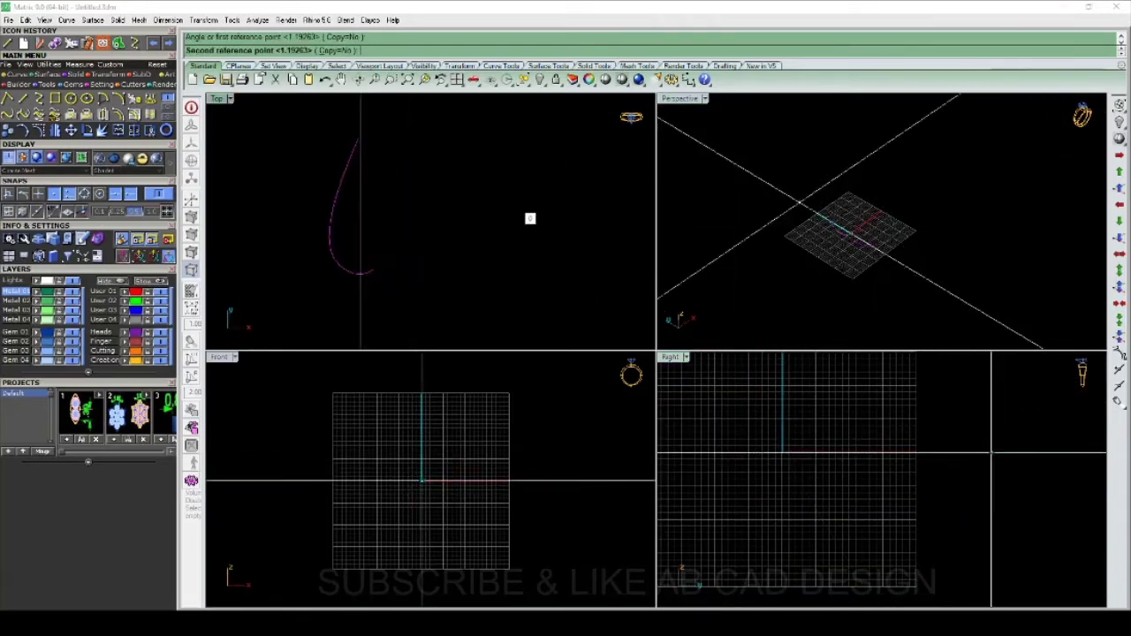
scroll(515, 479, up, 3)
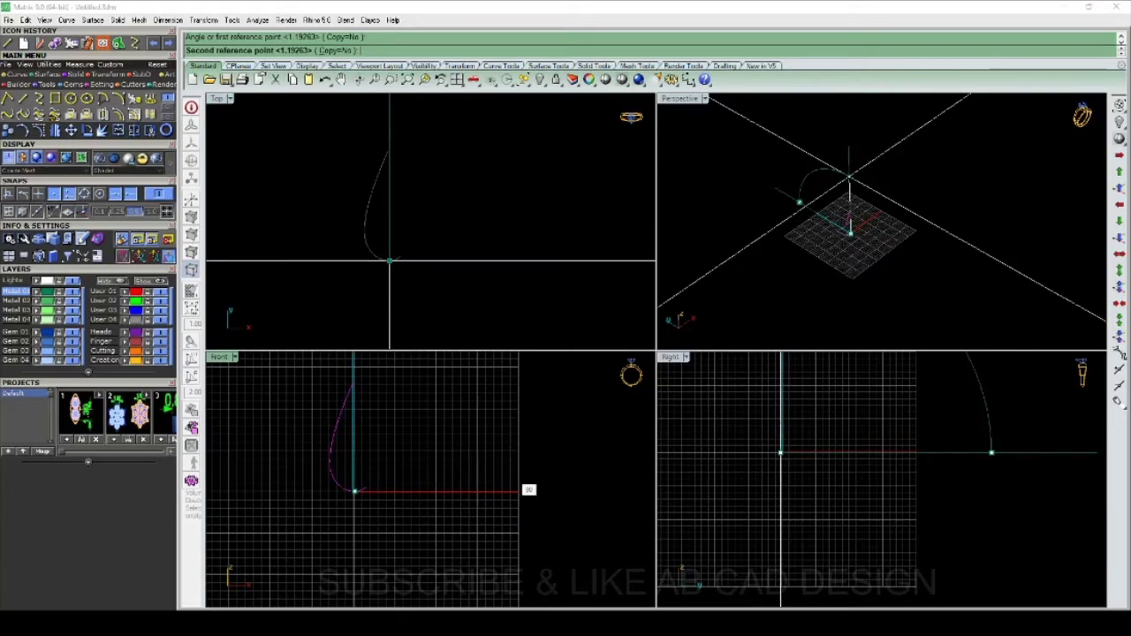
click(600, 497)
scroll(600, 497, up, 3)
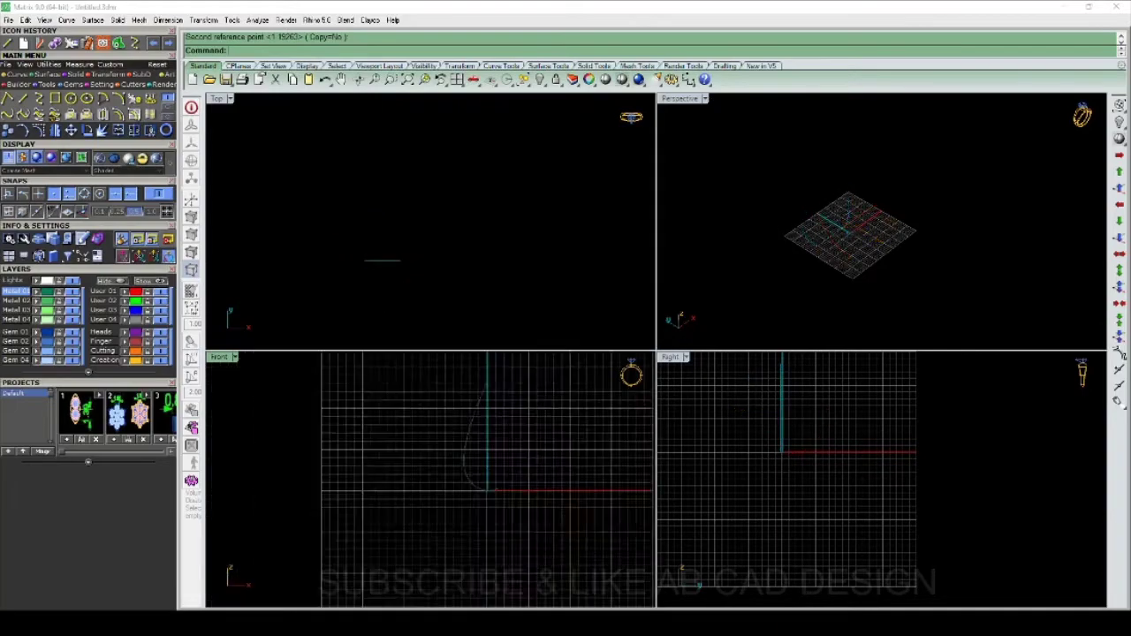
Step: Draw a 16.739 mm straight line from the origin in the maximized Perspective view
key(ctrl+F4)
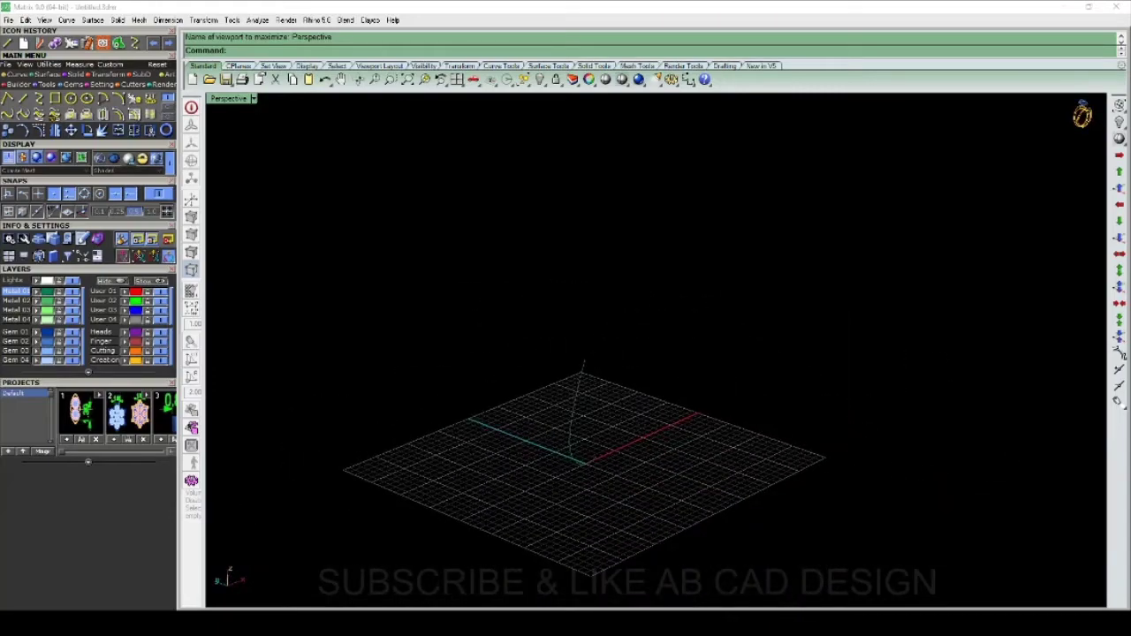
key(l)
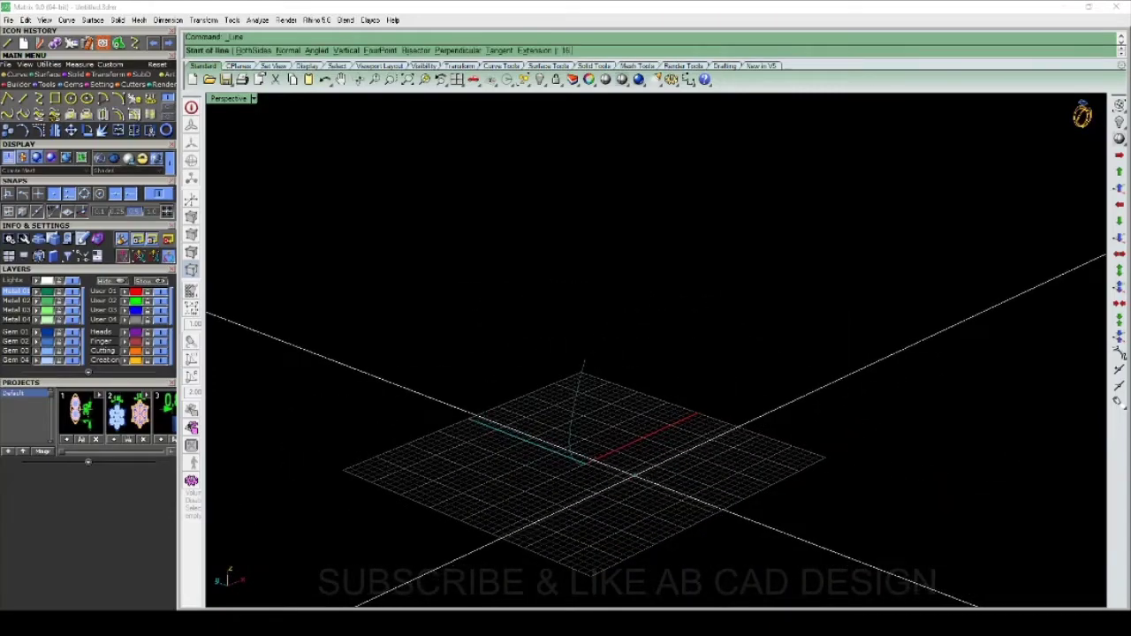
text(.739)
key(Return)
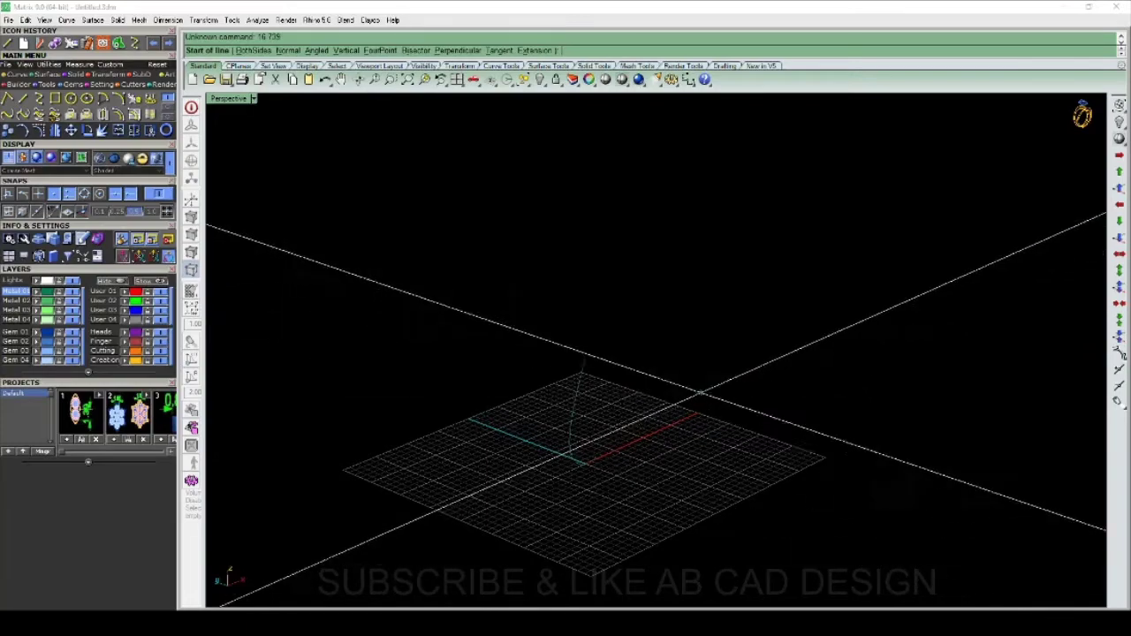
scroll(698, 393, up, 2)
scroll(701, 362, up, 2)
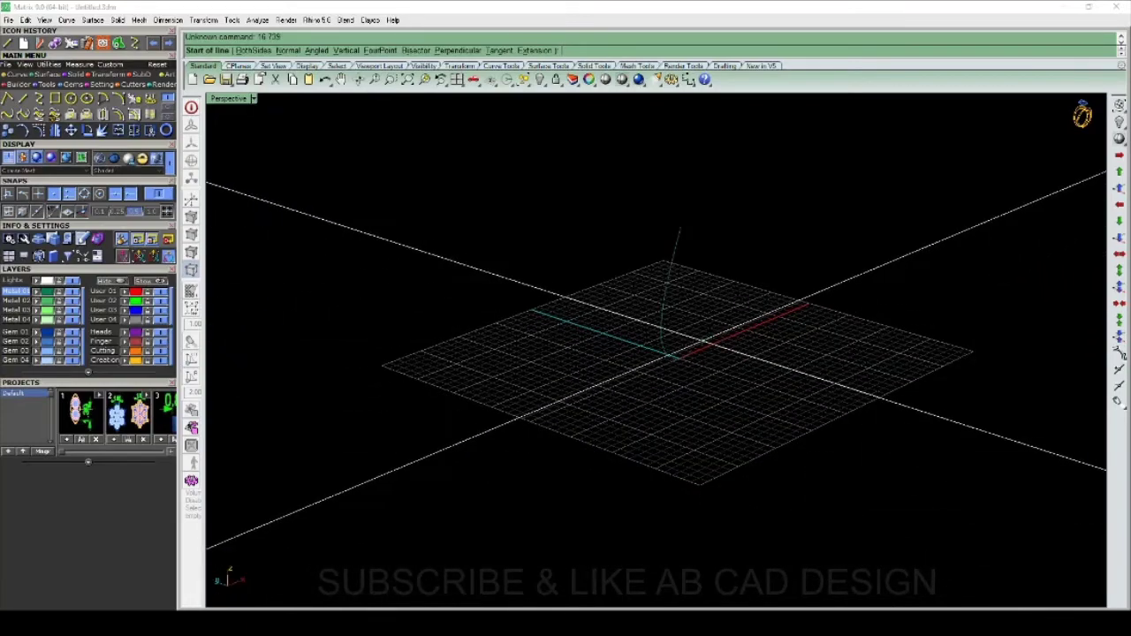
text( 0)
key(Return)
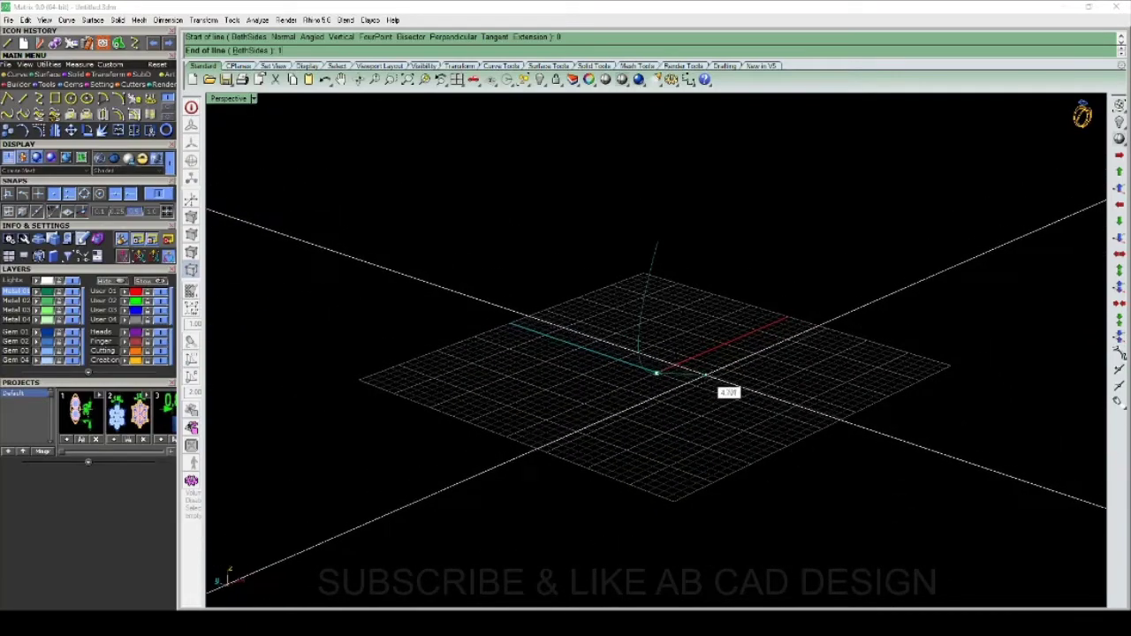
text(6 /36)
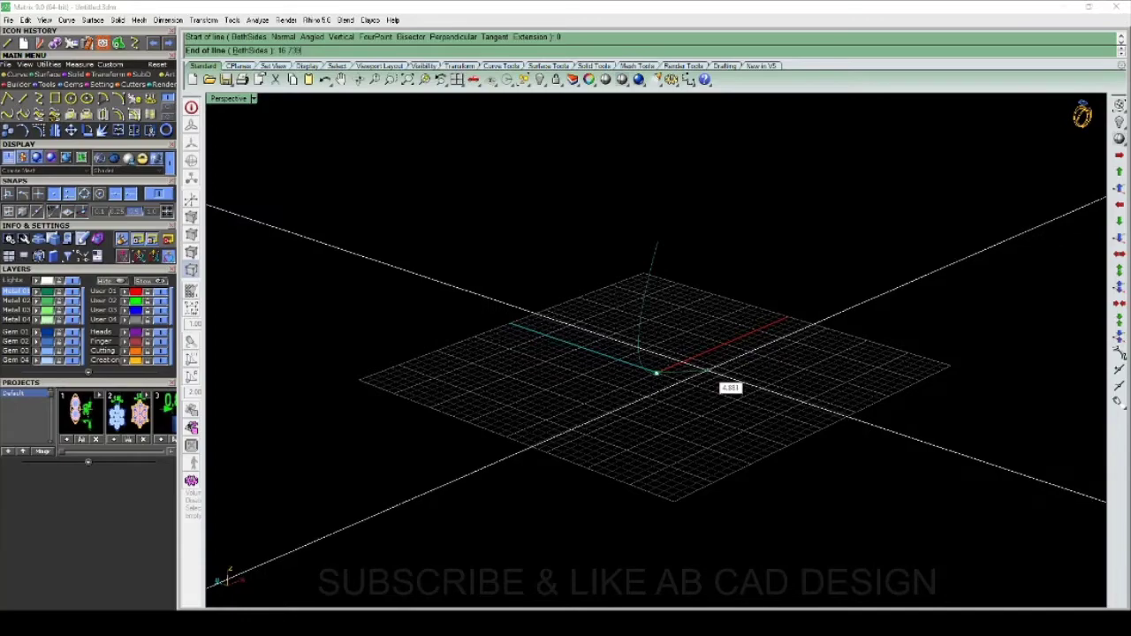
key(Return)
scroll(716, 389, down, 2)
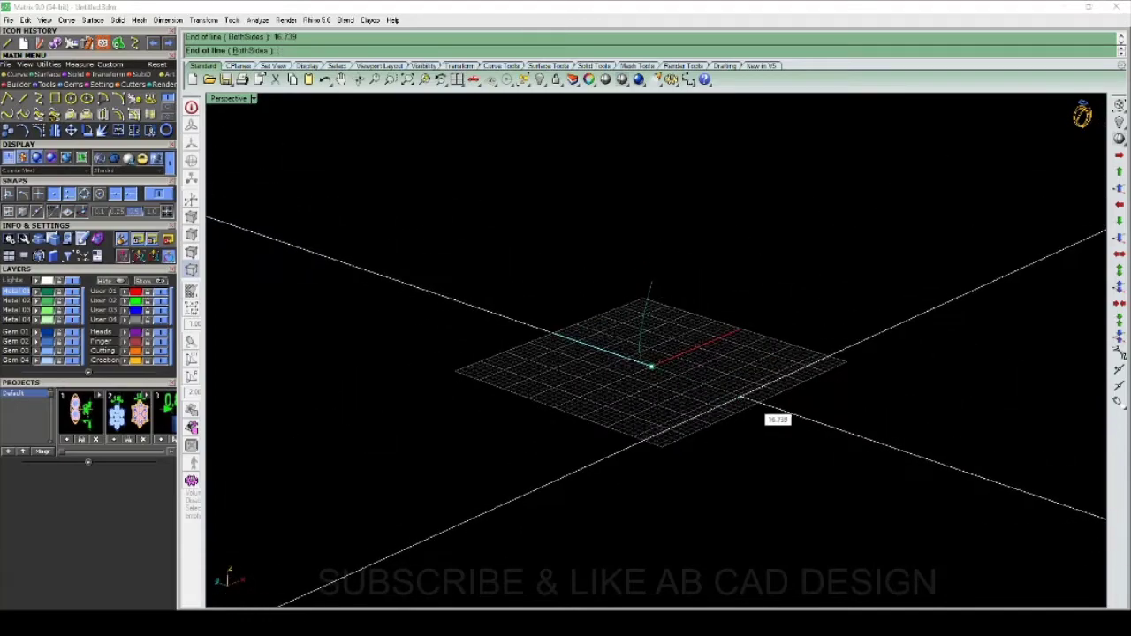
key(Escape)
Step: Zoom in and select the upright teardrop curve
scroll(740, 399, up, 2)
scroll(740, 399, up, 2)
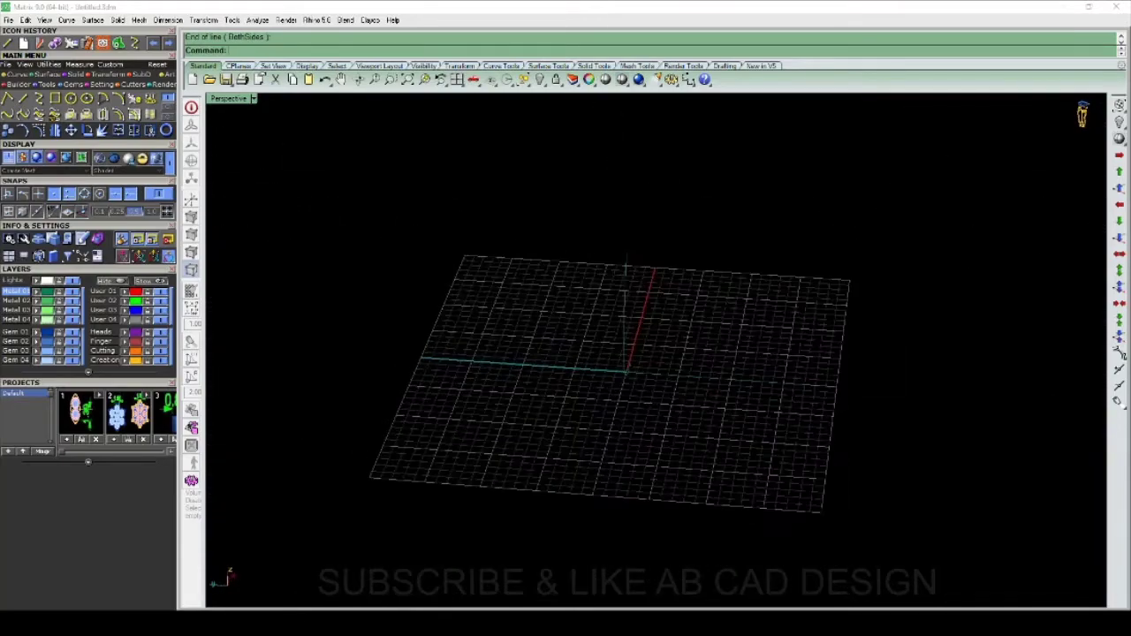
scroll(741, 399, up, 2)
click(732, 479)
Step: Rotate the line 90° about the origin, picking reference points in the Top view
mouse_move(732, 480)
right_down()
mouse_move(632, 451)
mouse_move(668, 378)
mouse_move(649, 281)
mouse_move(778, 285)
mouse_move(593, 273)
mouse_move(423, 343)
right_up()
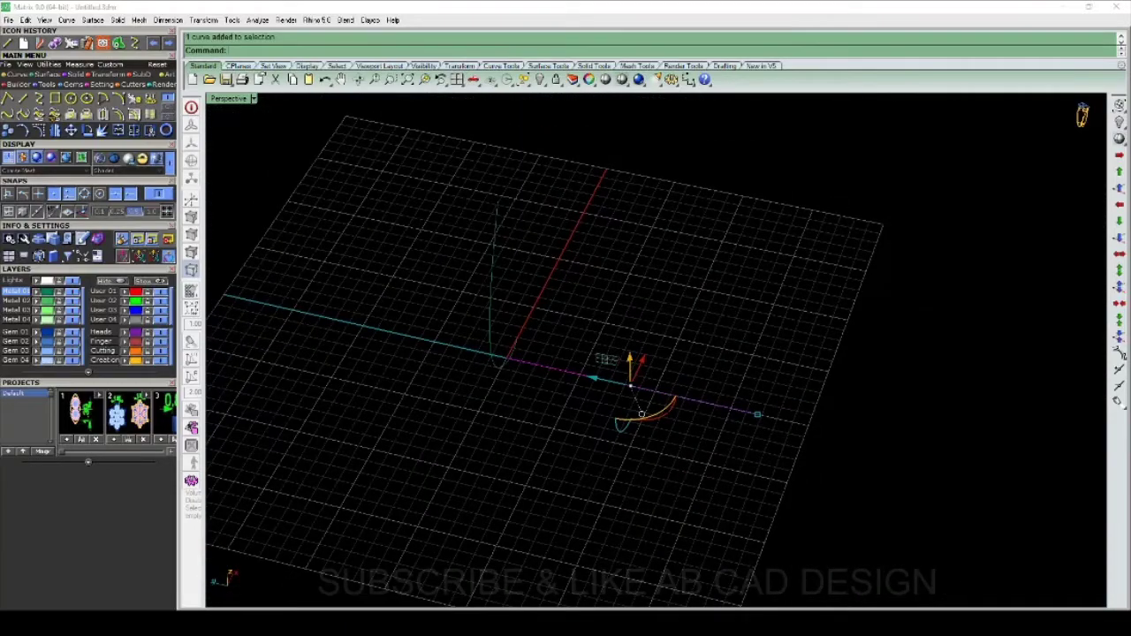
click(132, 130)
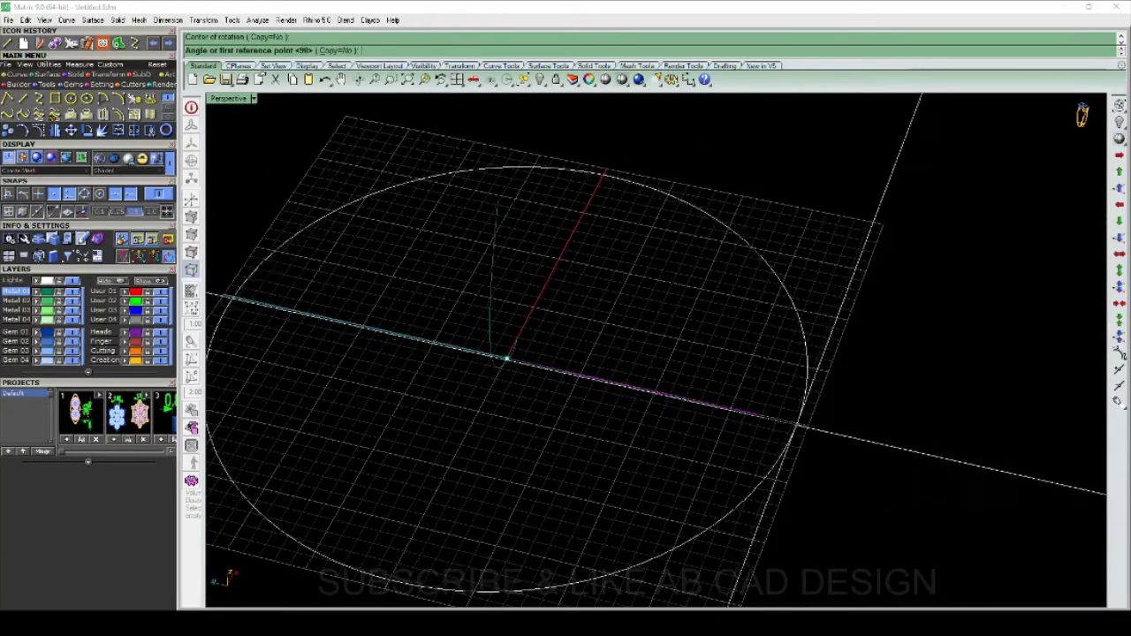
key(ctrl+F1)
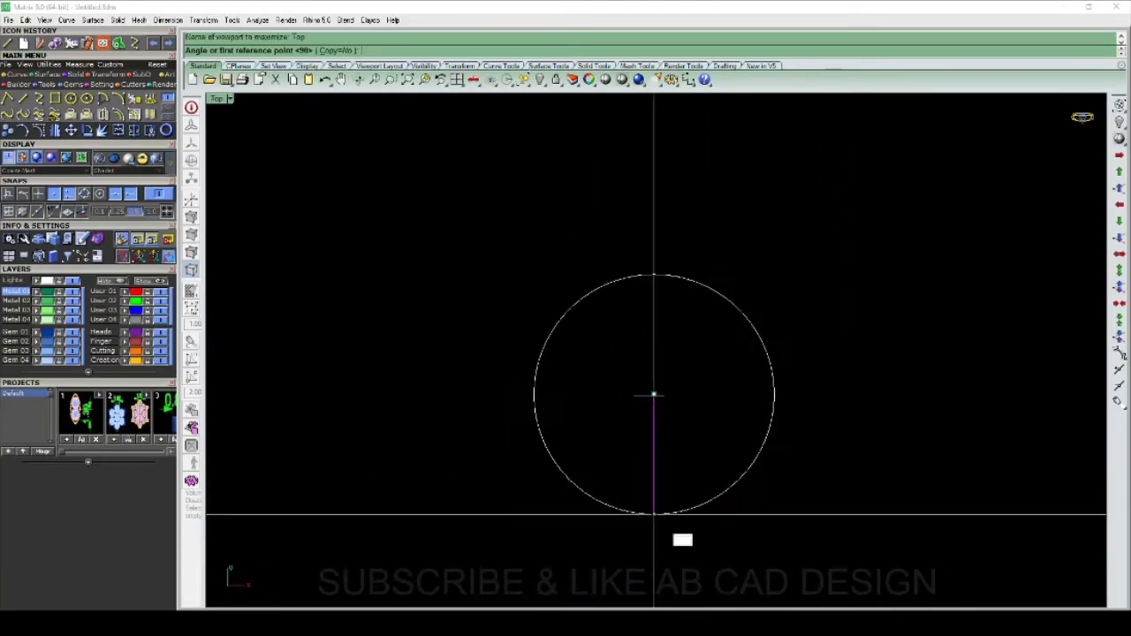
click(654, 513)
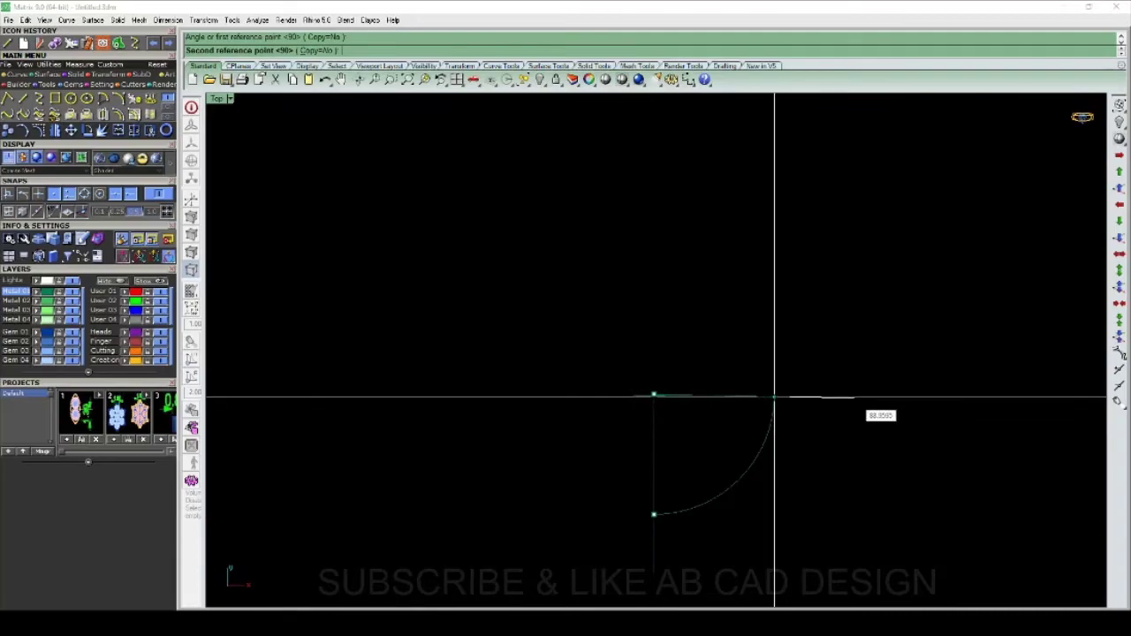
click(774, 395)
Step: Orbit the Perspective view toward a top-down angle, then maximize the Front view
key(ctrl+F4)
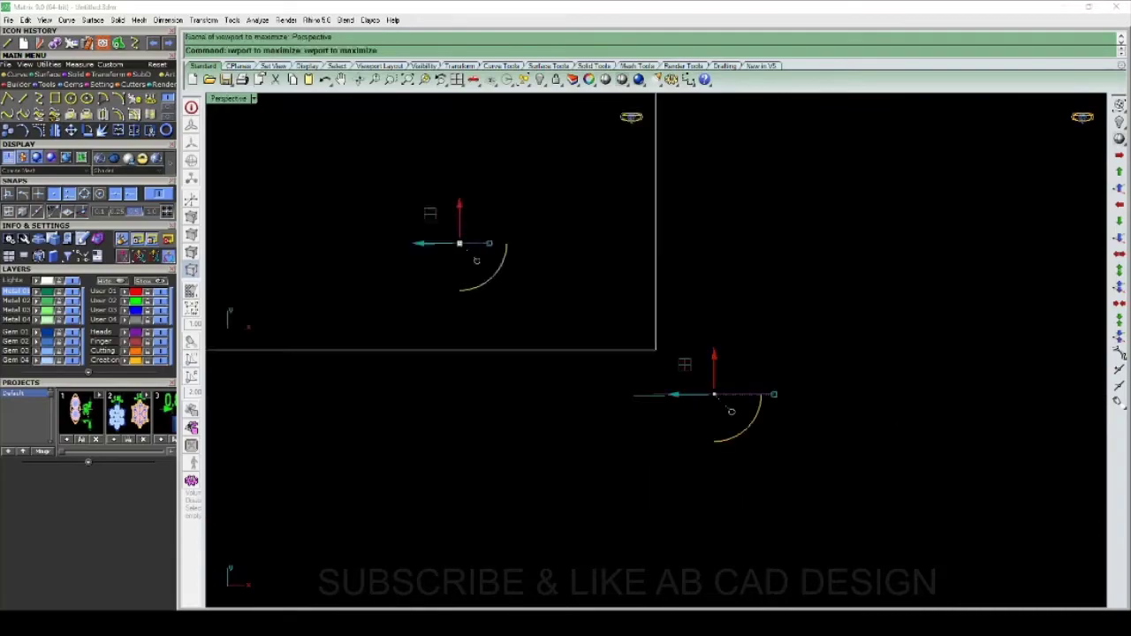
key(Left)
key(Left)
key(Left)
key(Left)
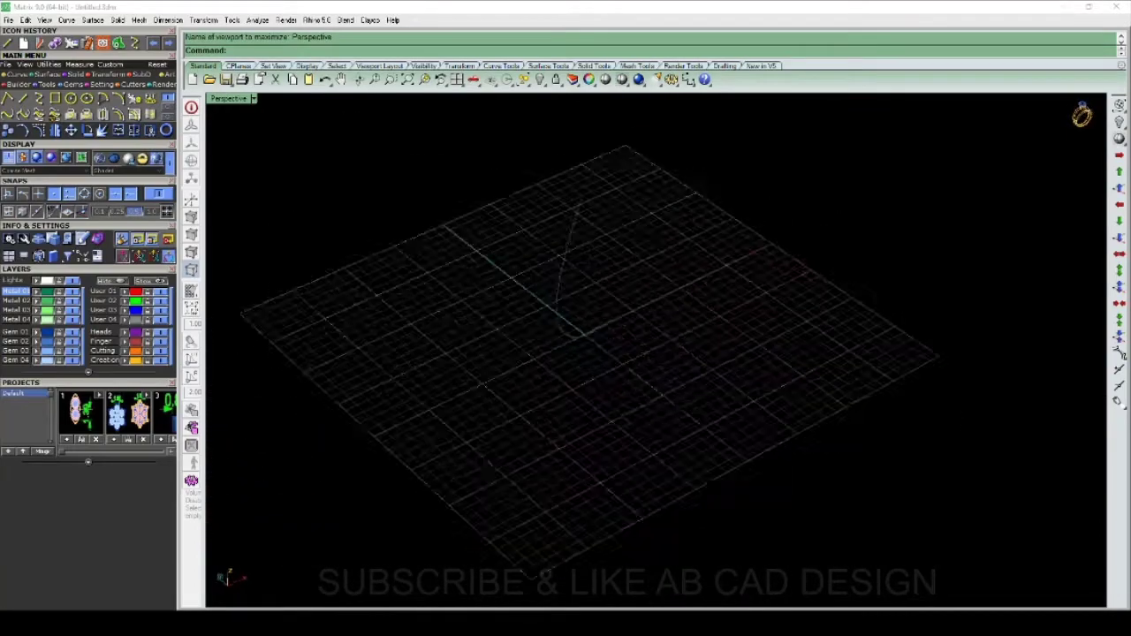
key(Down)
key(Down)
key(ctrl+F2)
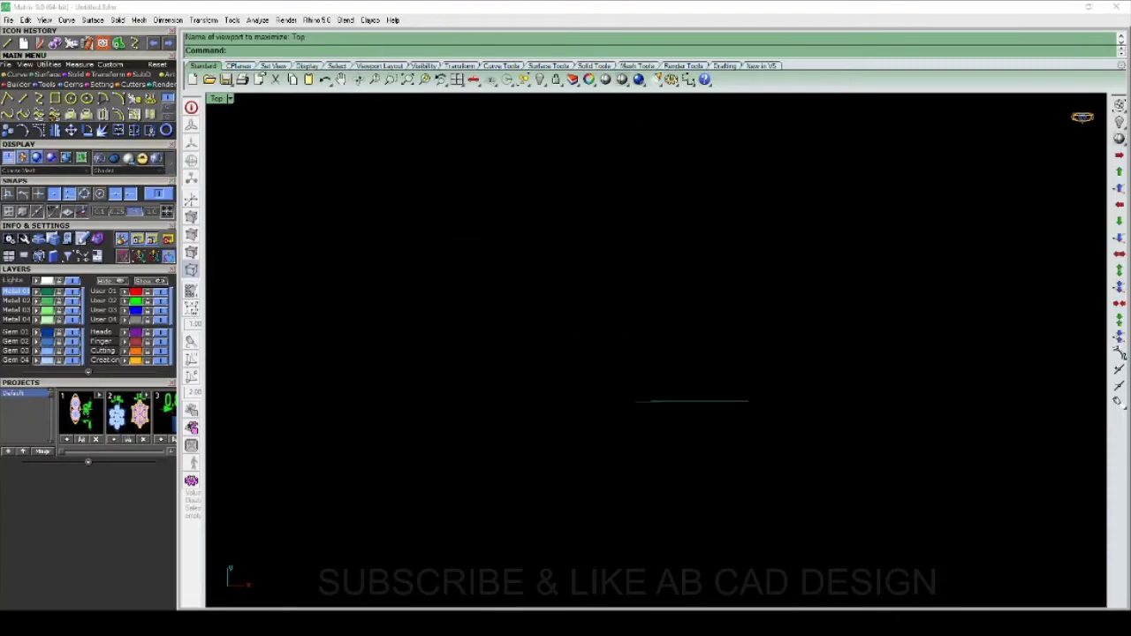
key(ctrl+F2)
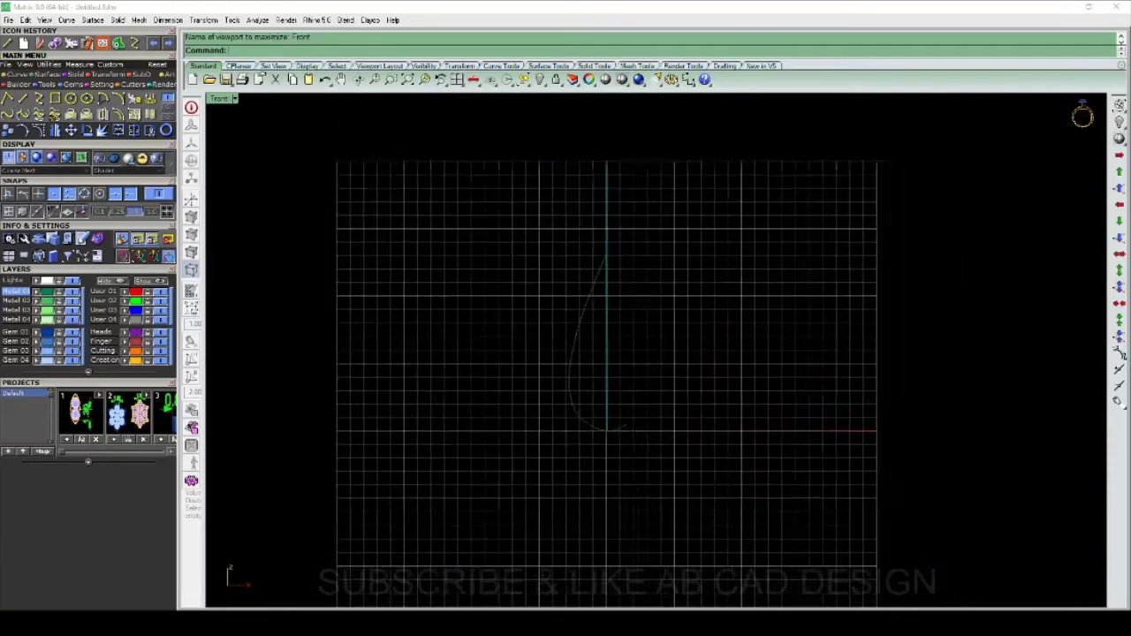
Step: Move the line up 1 unit using the gumball's vertical arrow
scroll(650, 412, up, 3)
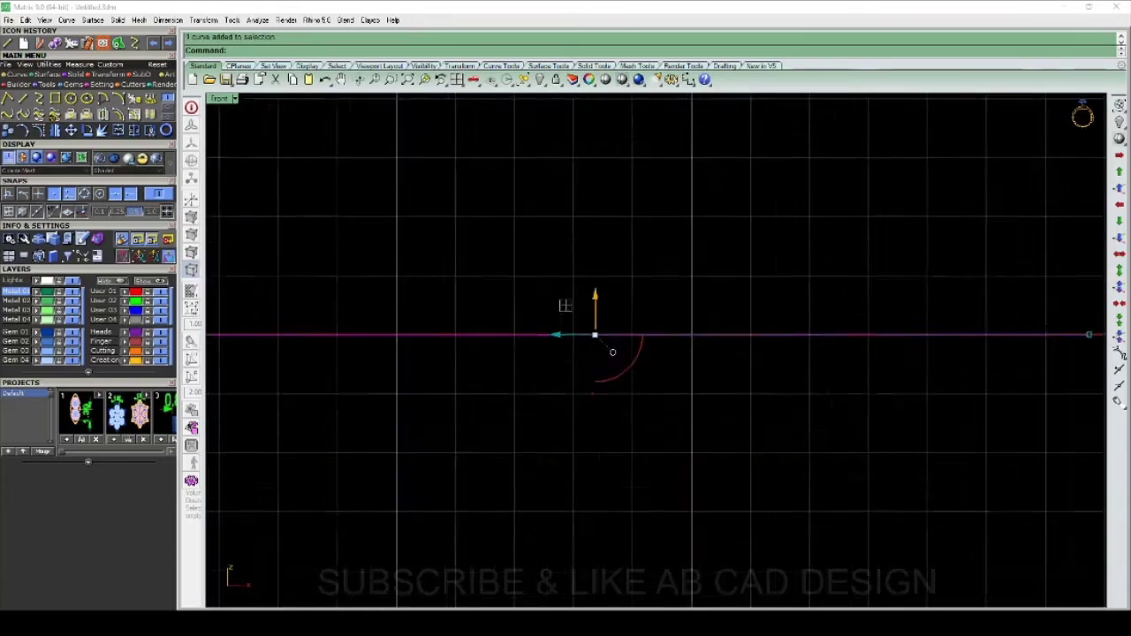
scroll(663, 398, down, 3)
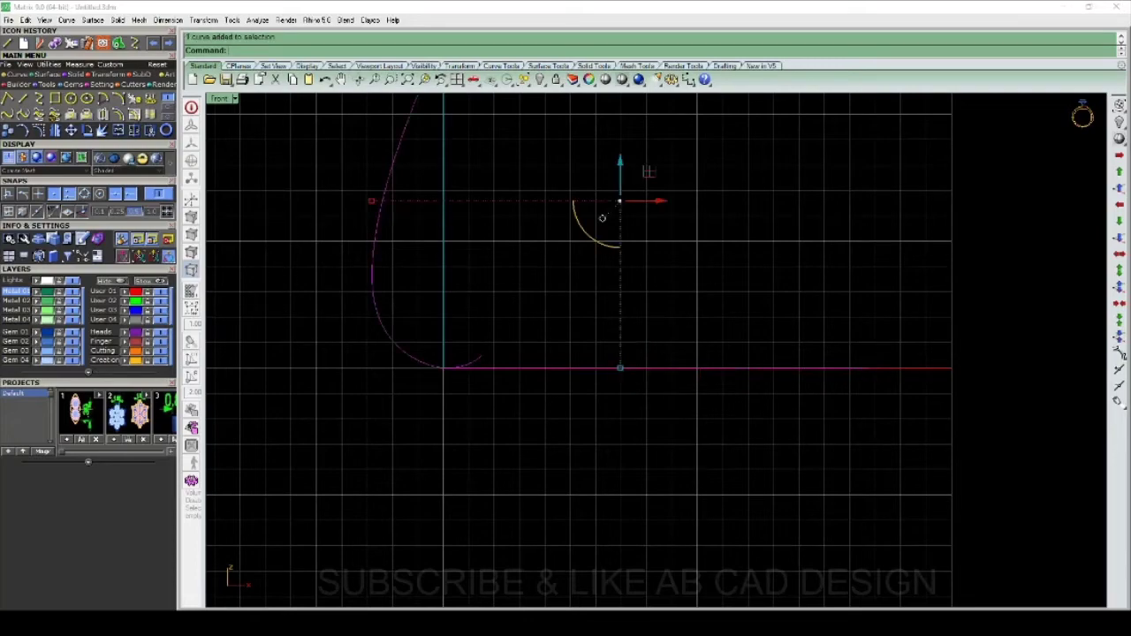
scroll(565, 353, down, 2)
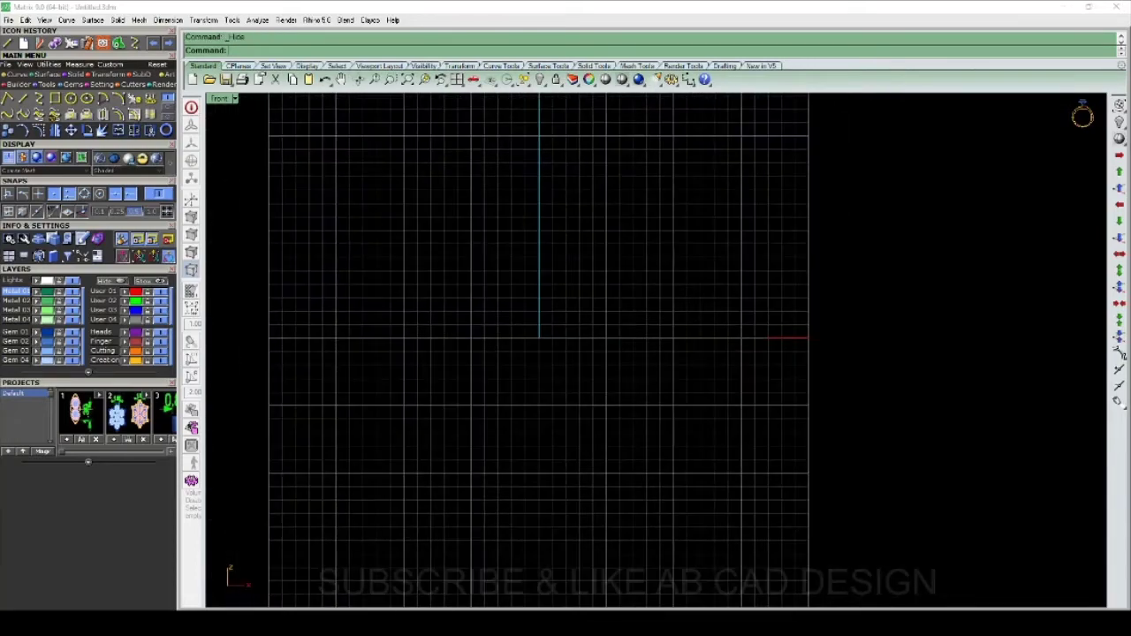
scroll(669, 355, up, 2)
right_drag(670, 337, 631, 362)
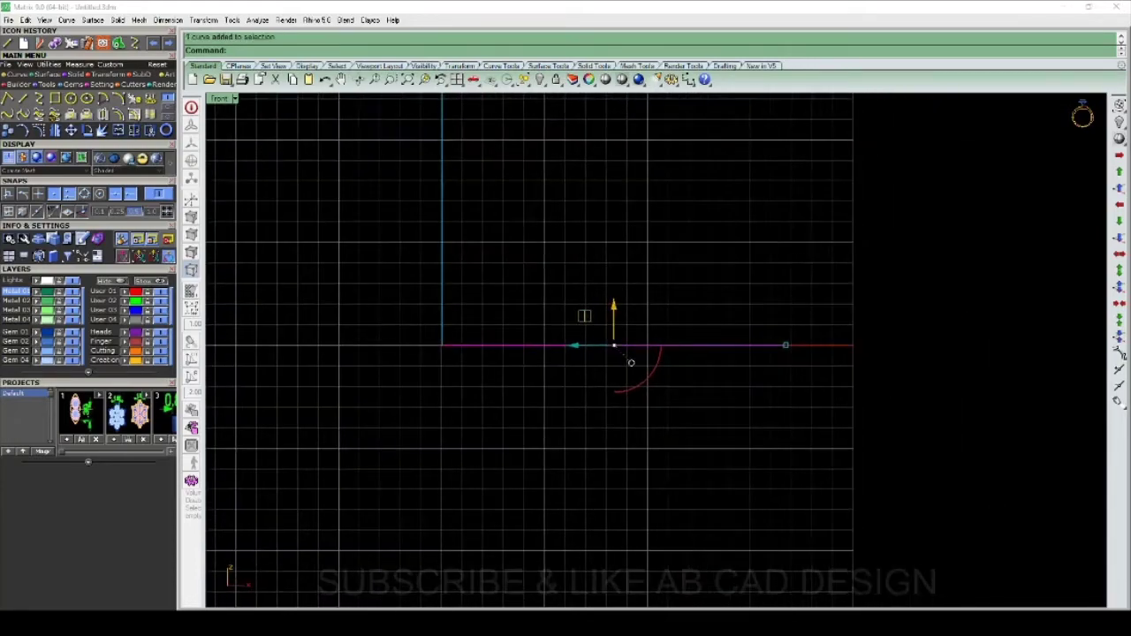
click(613, 308)
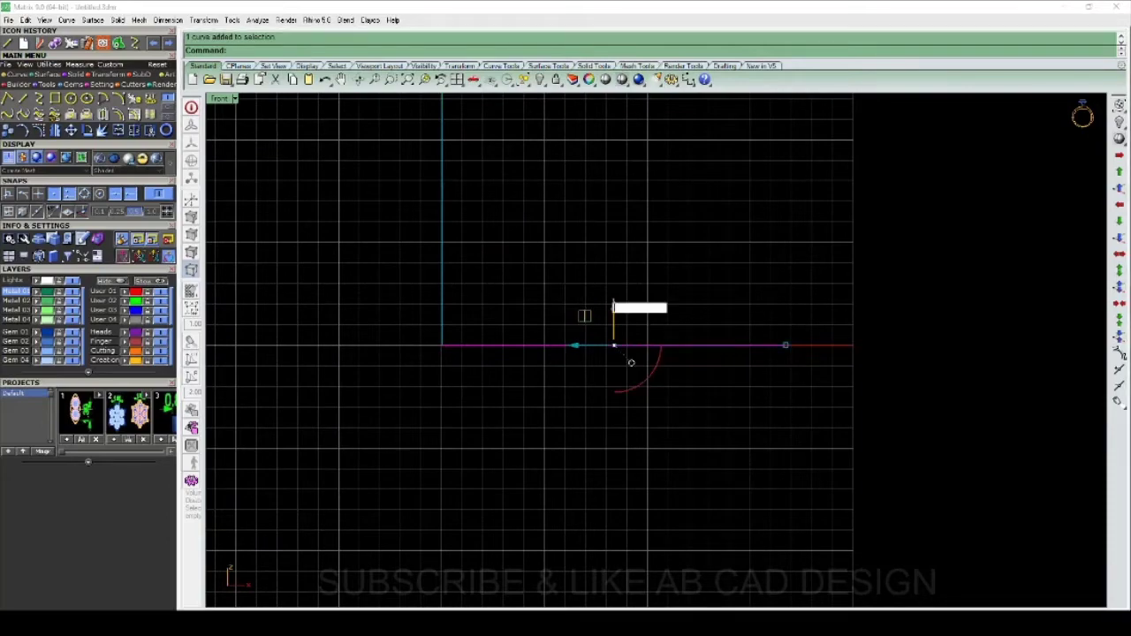
key(Return)
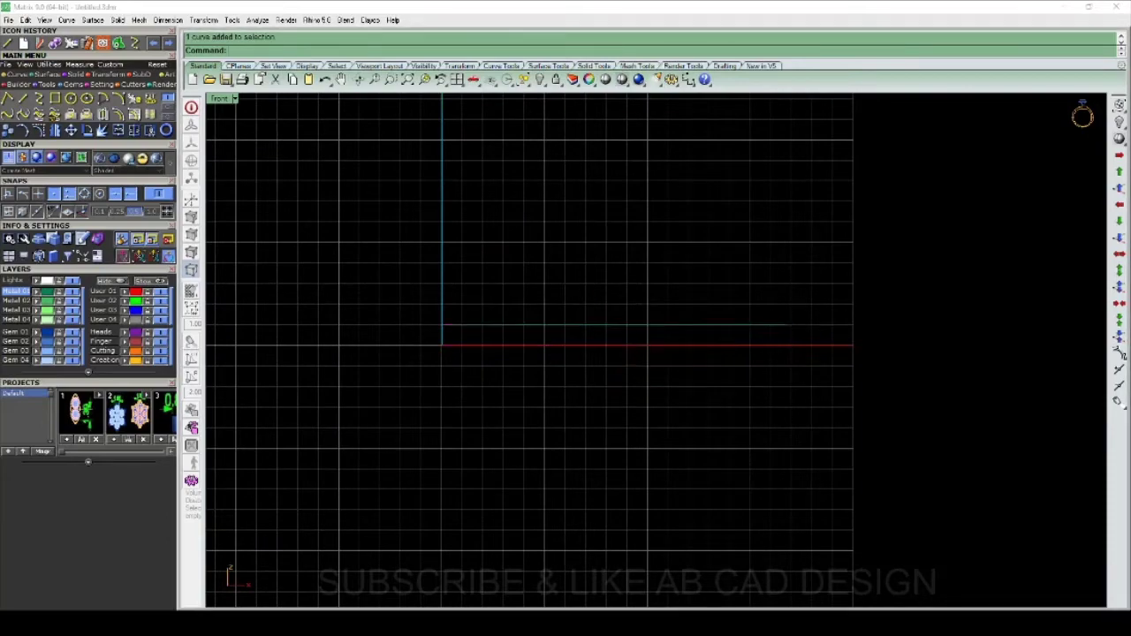
Step: Tilt the line a few degrees about its right end so it slopes downward, then deselect it
scroll(727, 311, up, 3)
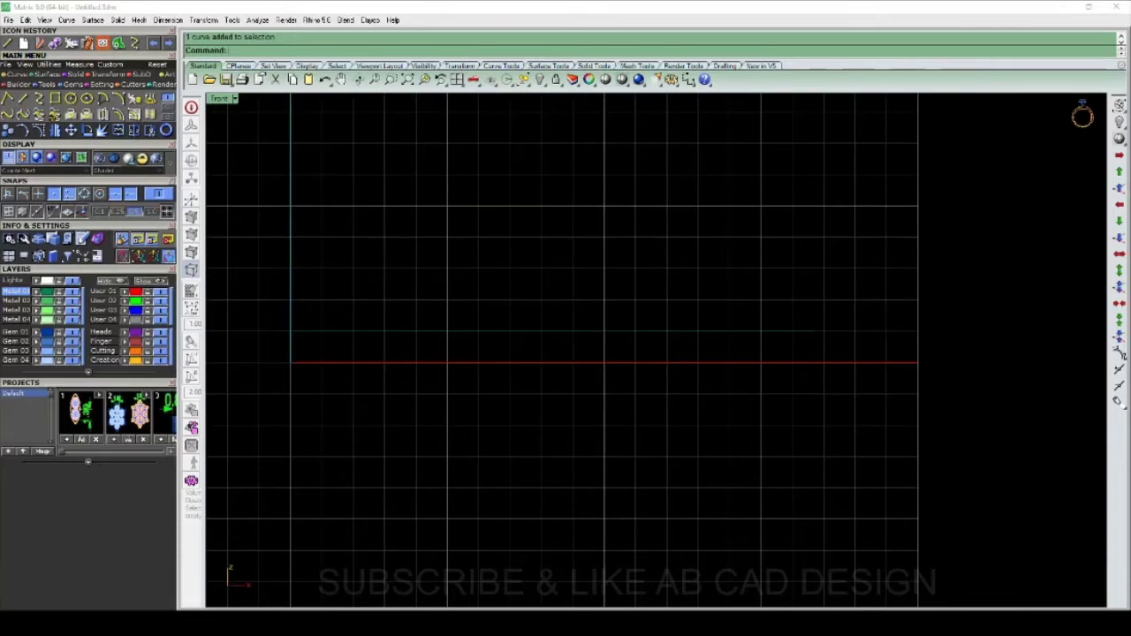
scroll(694, 363, down, 1)
scroll(694, 363, down, 1)
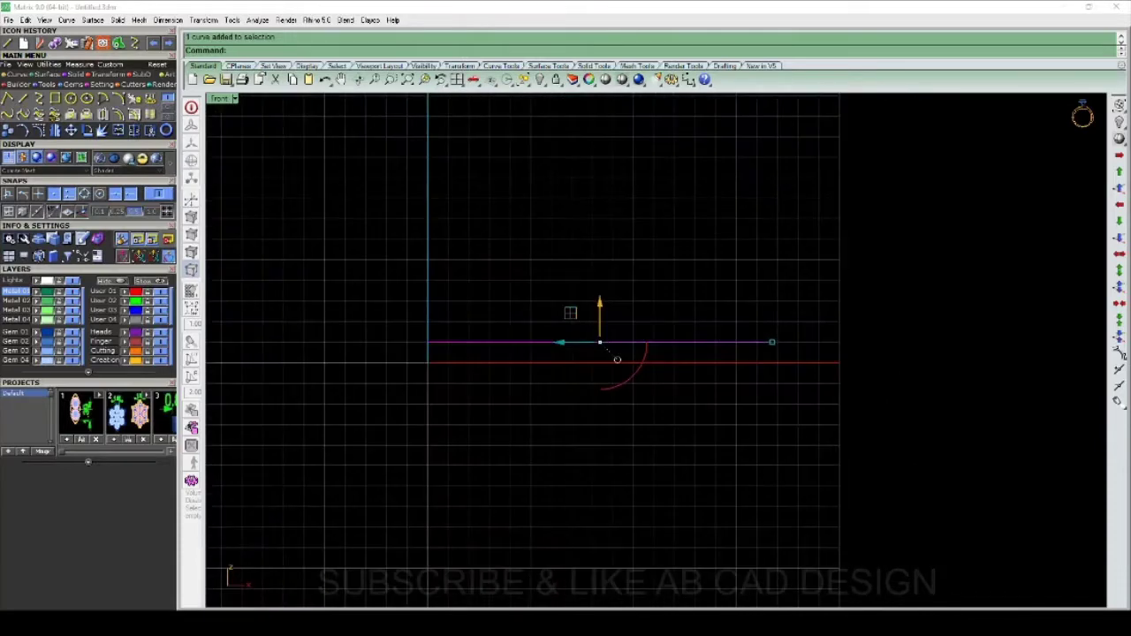
right_click(616, 359)
click(772, 342)
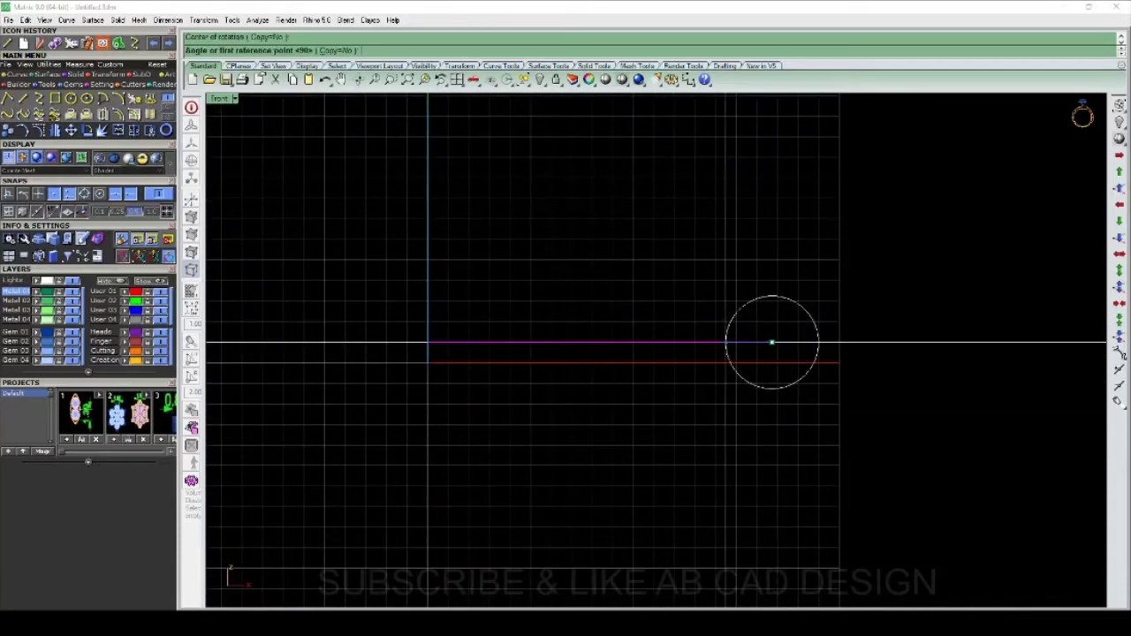
click(430, 343)
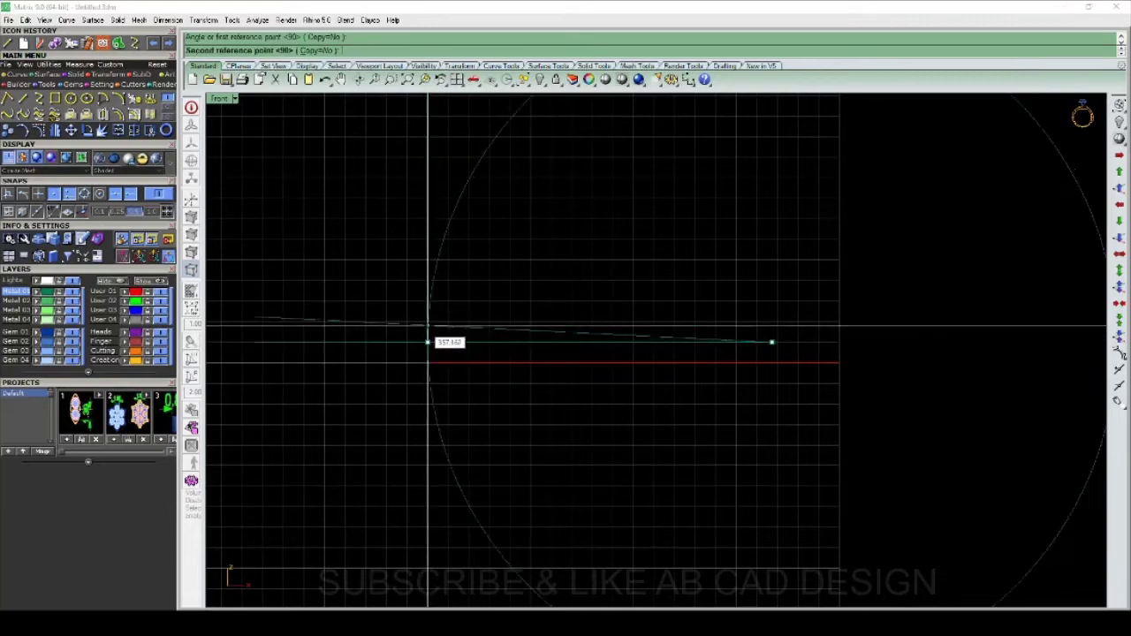
scroll(431, 322, up, 2)
click(431, 321)
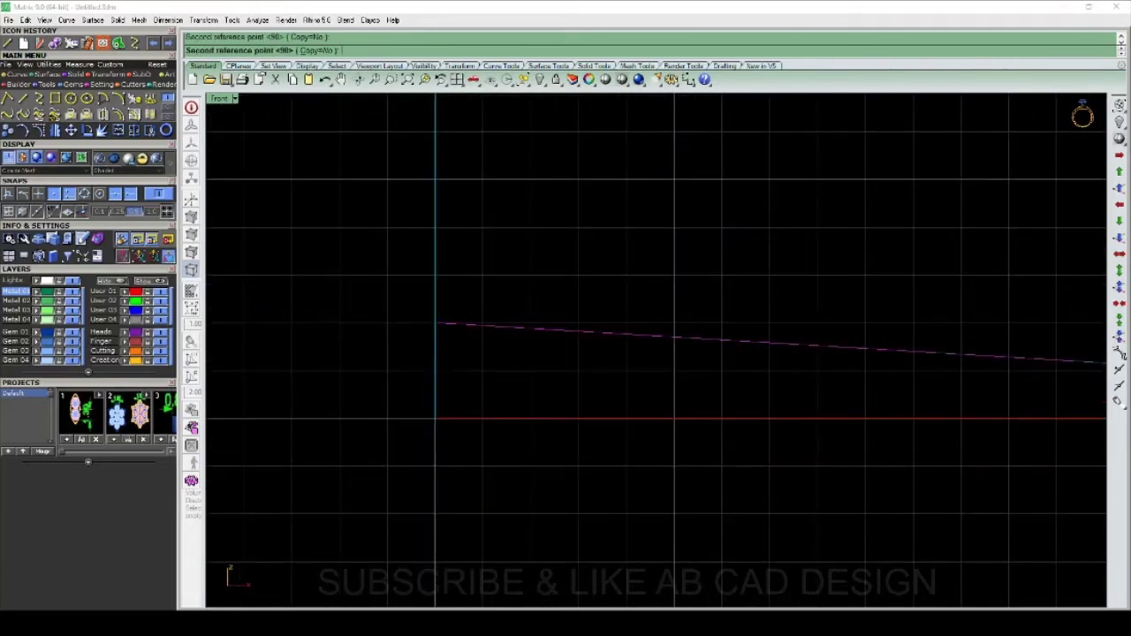
scroll(431, 322, down, 2)
right_drag(618, 351, 583, 324)
key(Escape)
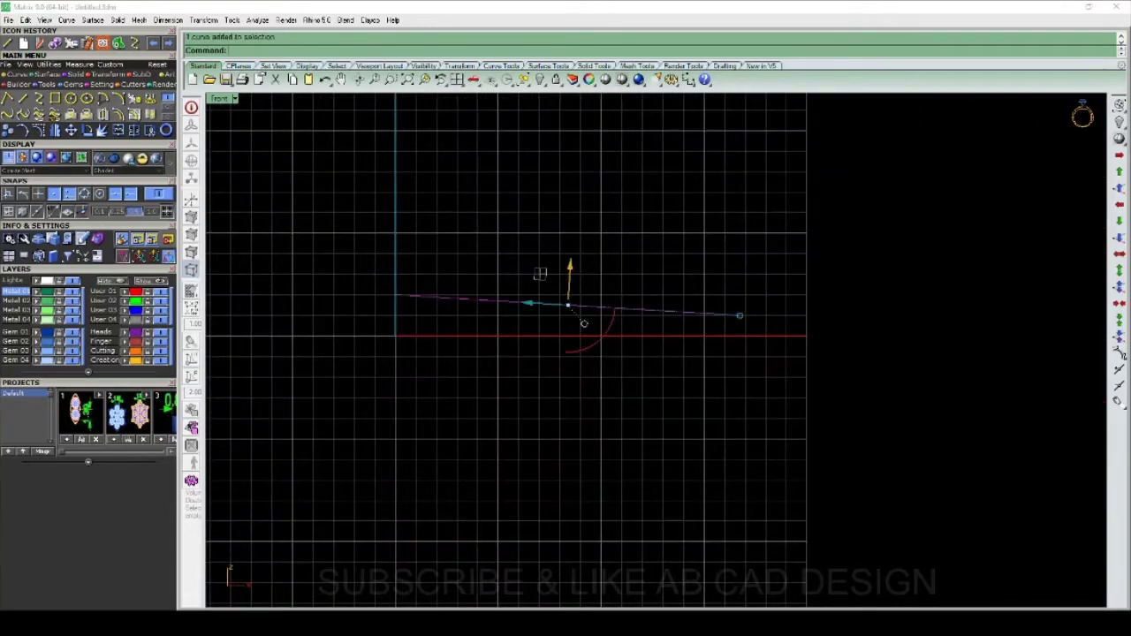
text(M)
Step: Mirror a copy of the sloping line below the red X axis
key(Return)
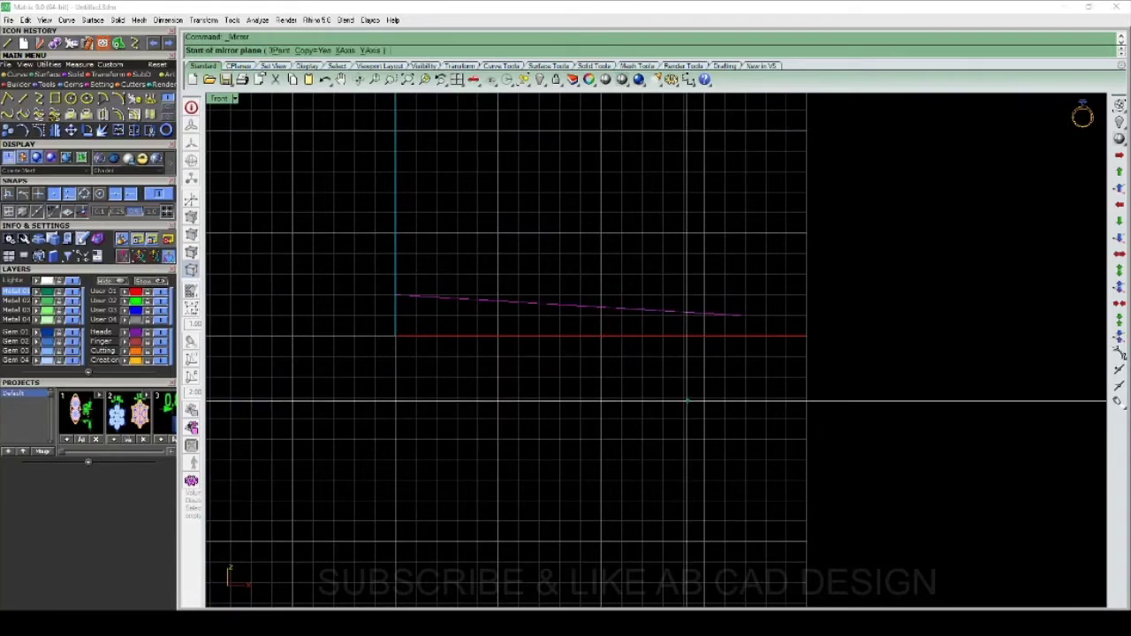
text(0)
click(395, 336)
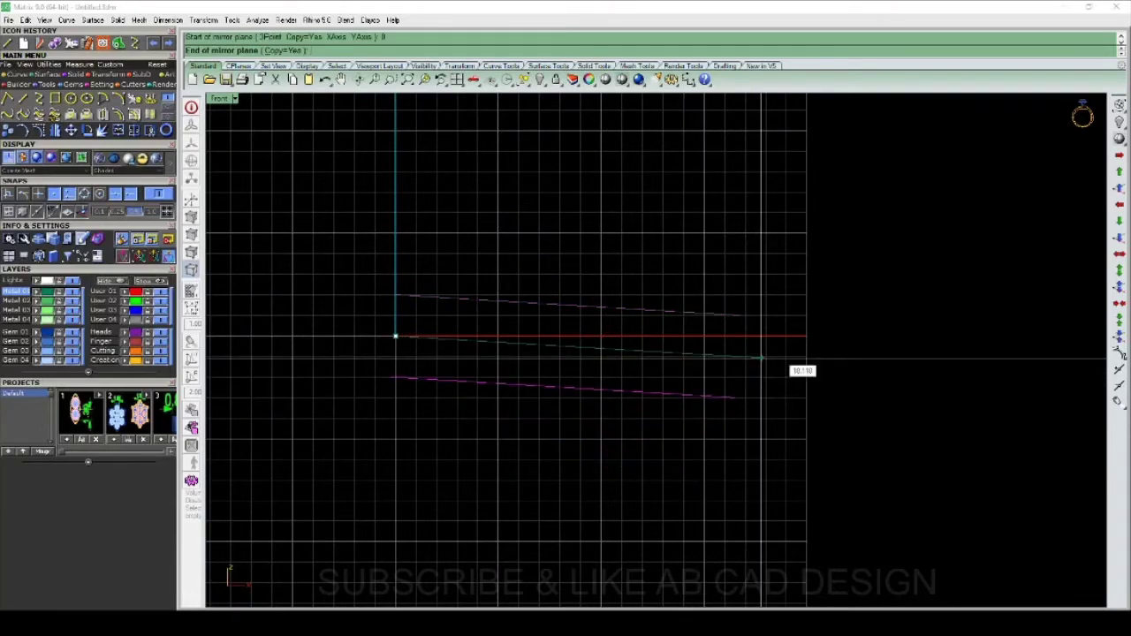
click(878, 335)
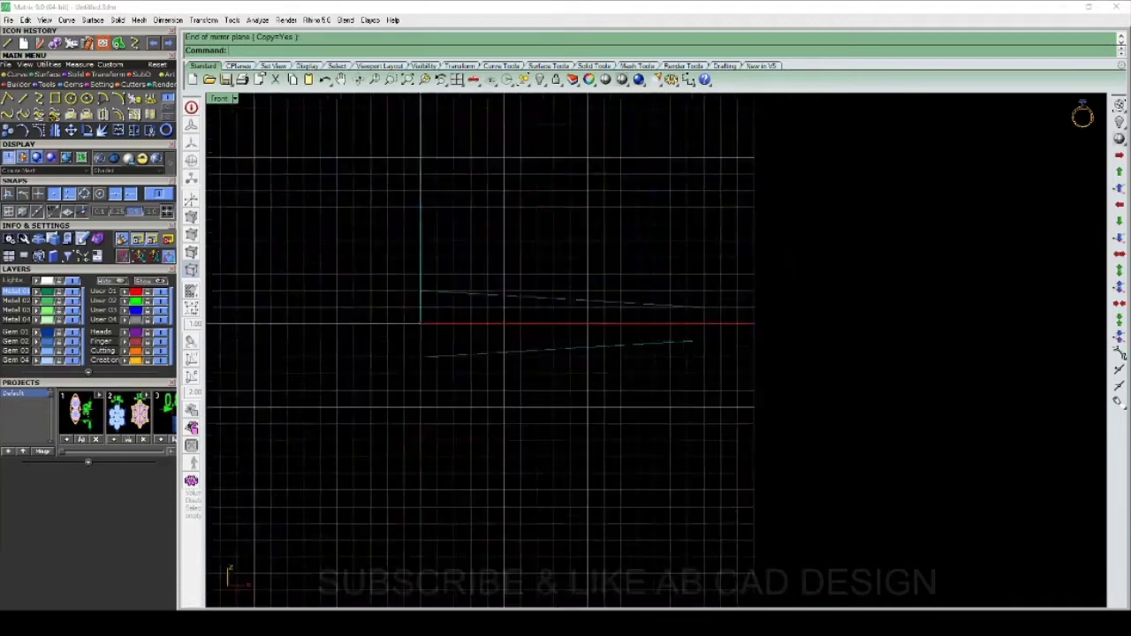
scroll(552, 350, up, 3)
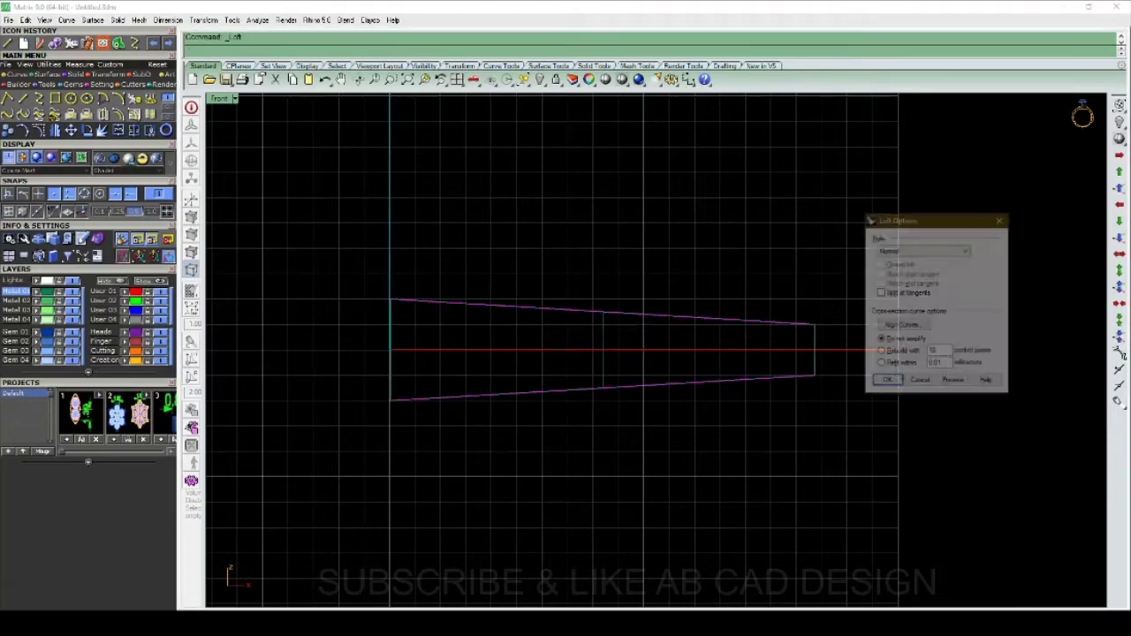
Step: Loft a tapered surface between the two sloping lines and launch Smart Pattern on it
click(883, 381)
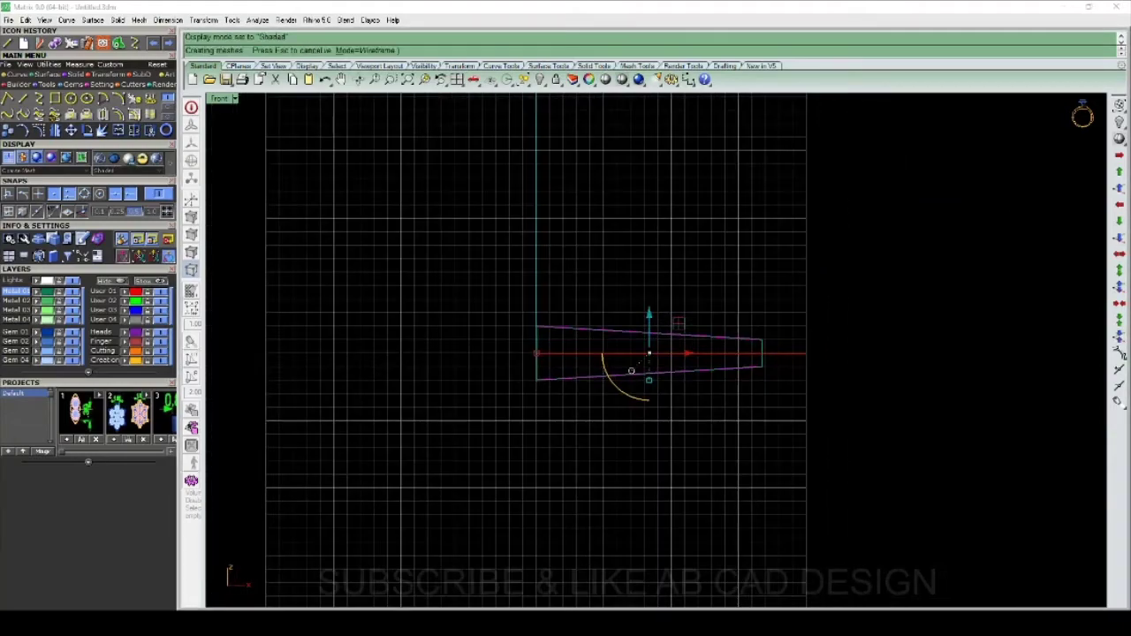
scroll(707, 265, up, 3)
scroll(707, 265, up, 3)
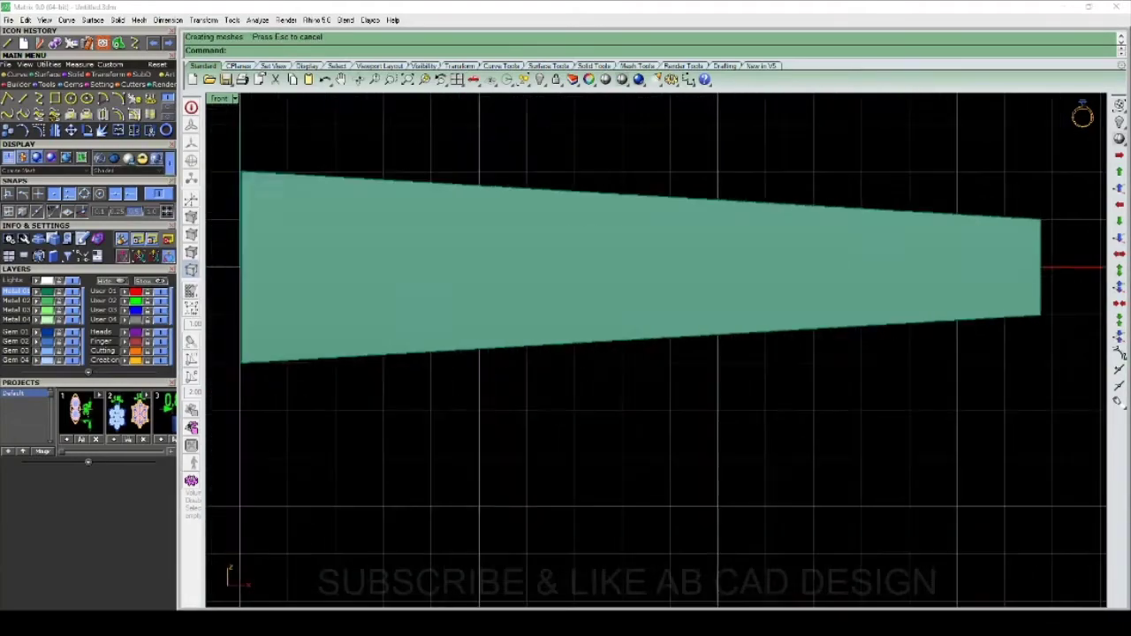
scroll(706, 365, down, 3)
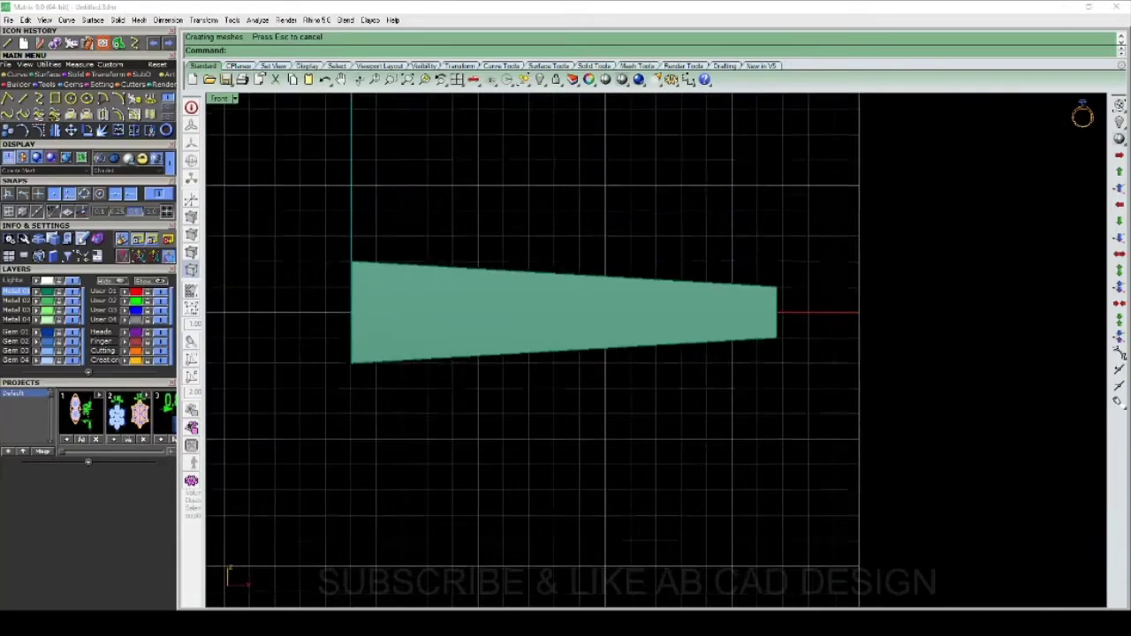
scroll(654, 354, down, 2)
scroll(654, 354, up, 2)
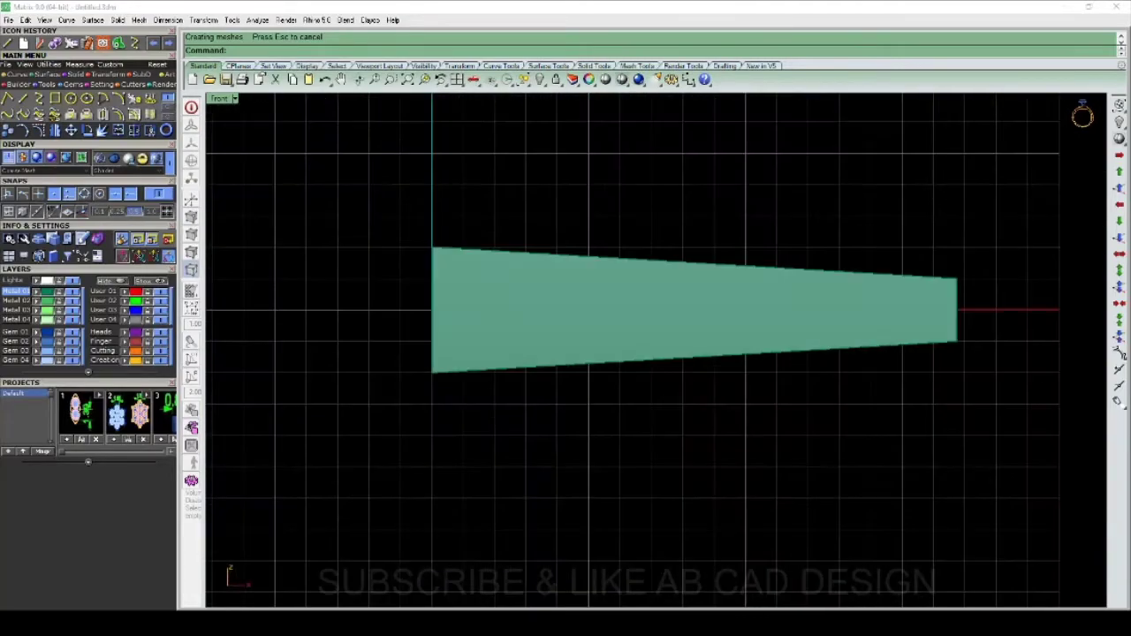
scroll(654, 354, down, 2)
scroll(796, 349, up, 1)
scroll(795, 349, up, 2)
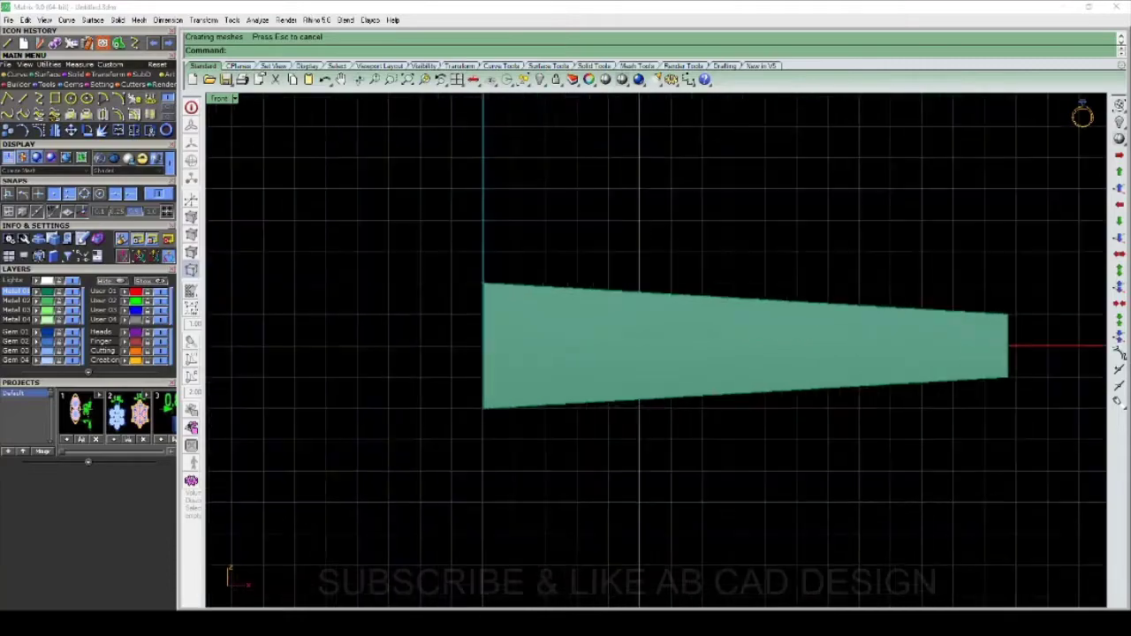
scroll(775, 316, down, 2)
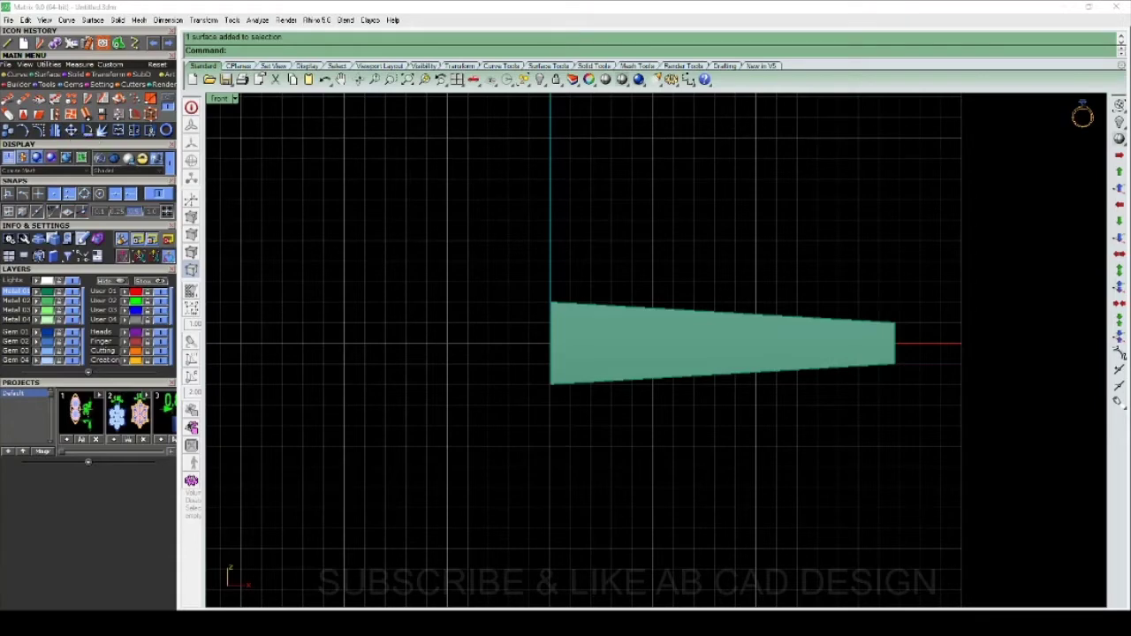
click(72, 114)
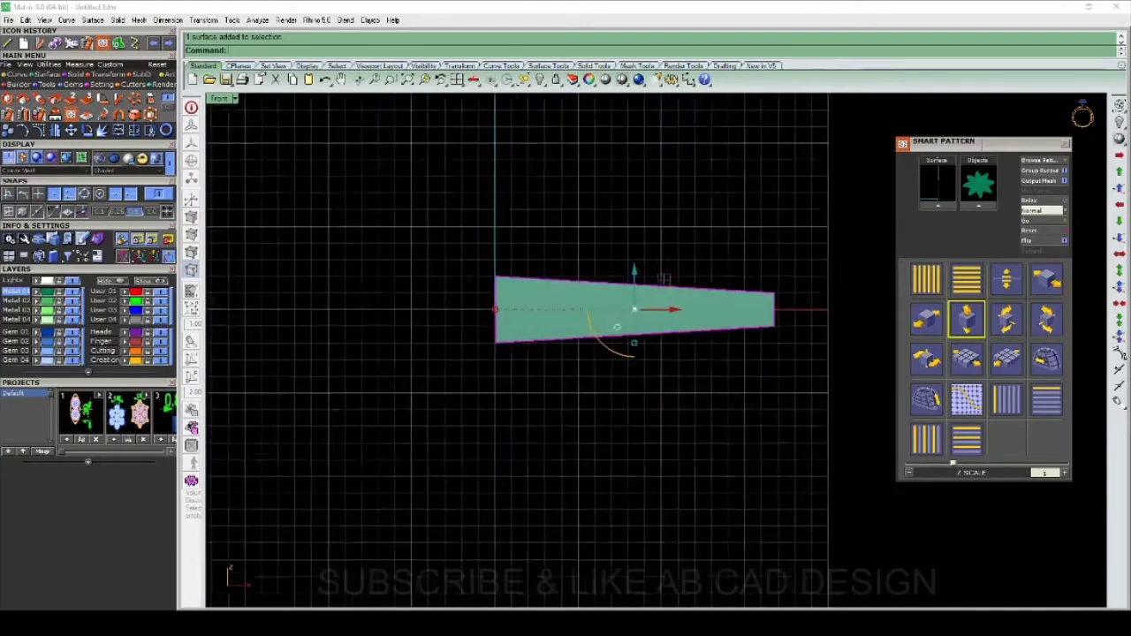
Step: Choose Flower_01 from the NonSeamless category of the Smart Pattern Library
click(1040, 160)
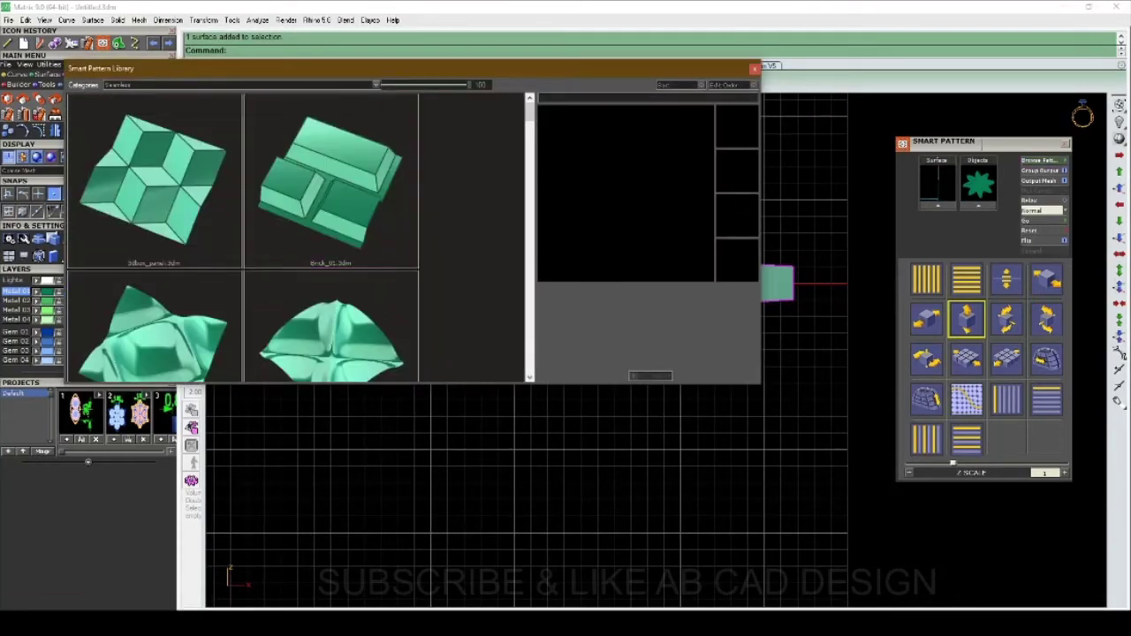
click(376, 84)
key(Down)
scroll(332, 252, down, 2)
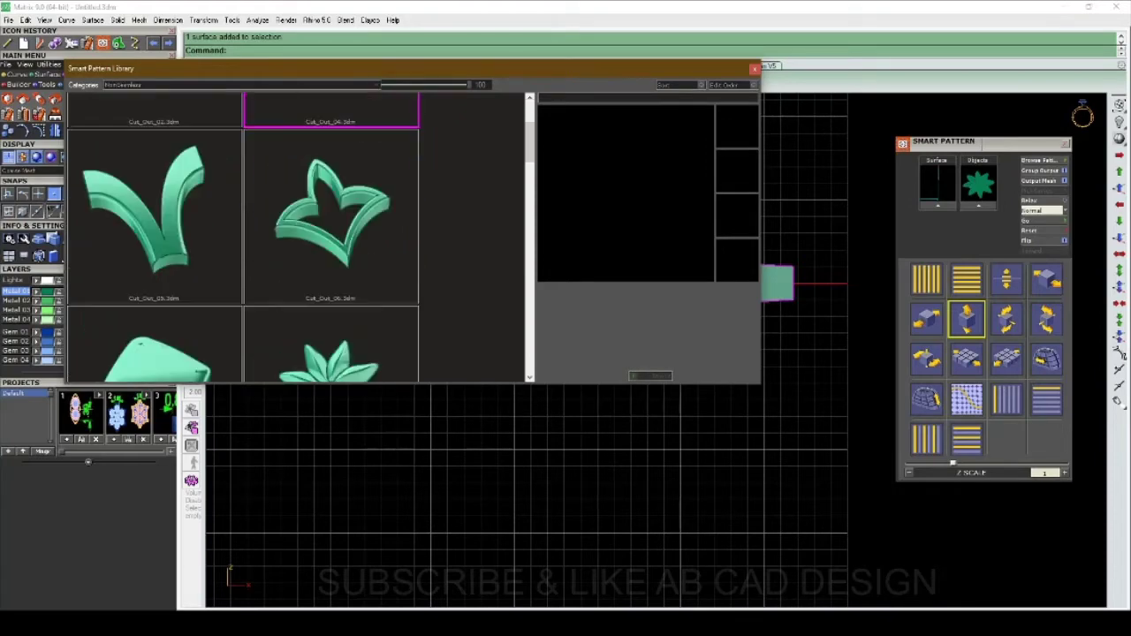
scroll(332, 252, down, 1)
click(331, 251)
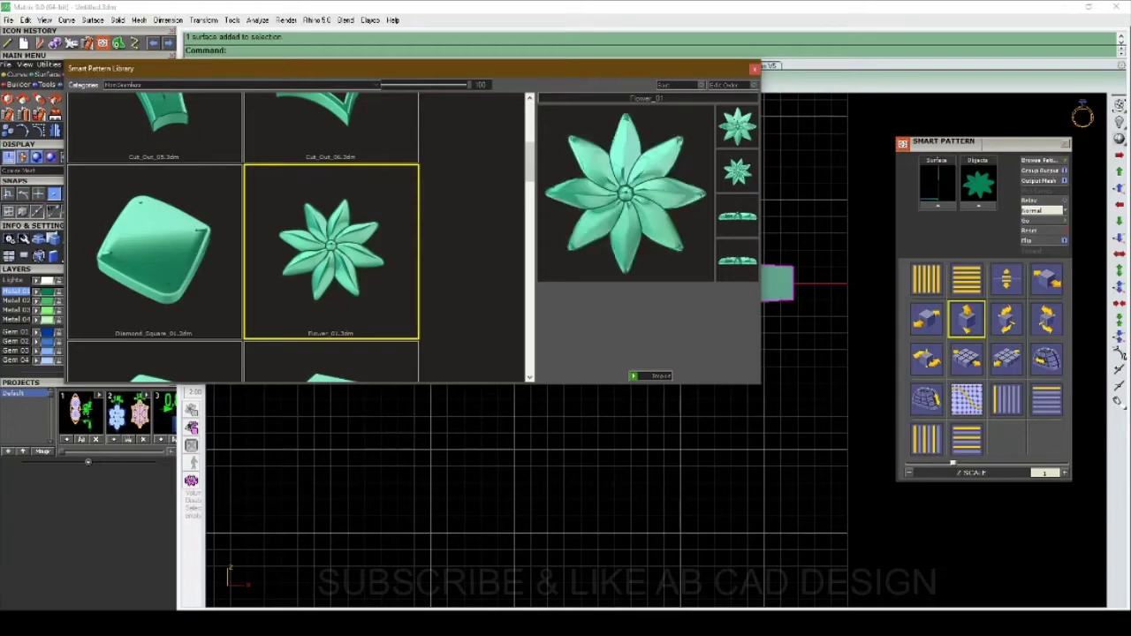
Step: Import Flower_01 and drag it left along X beside the tapered strip
click(650, 376)
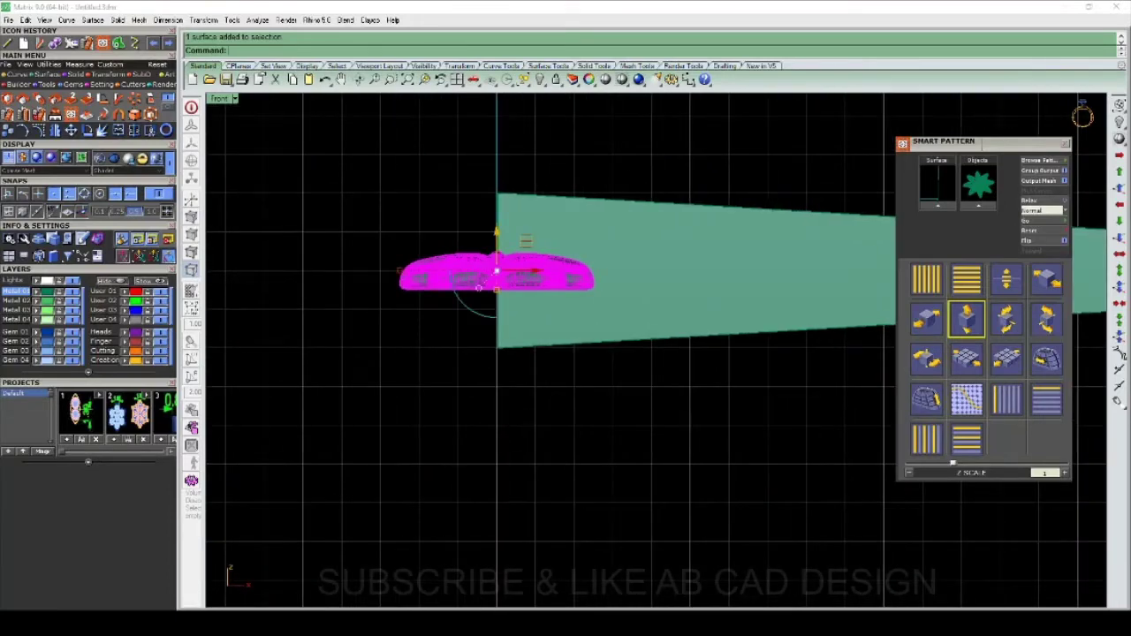
drag(530, 271, 313, 295)
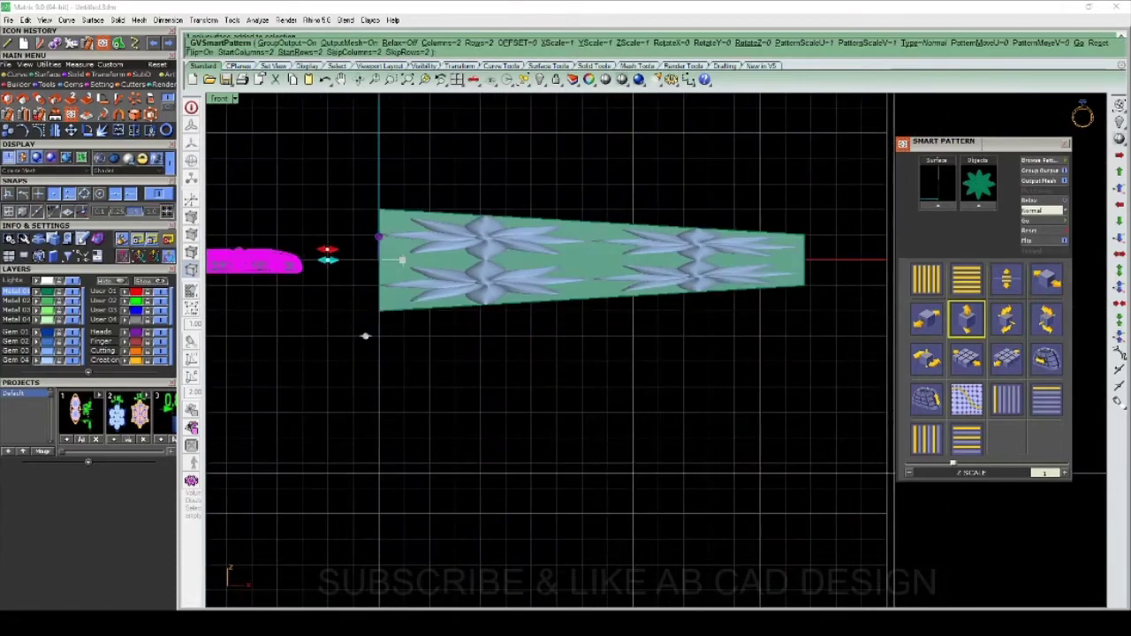
Step: Set the flower pattern to 1 column and raise the rows to 6
click(926, 278)
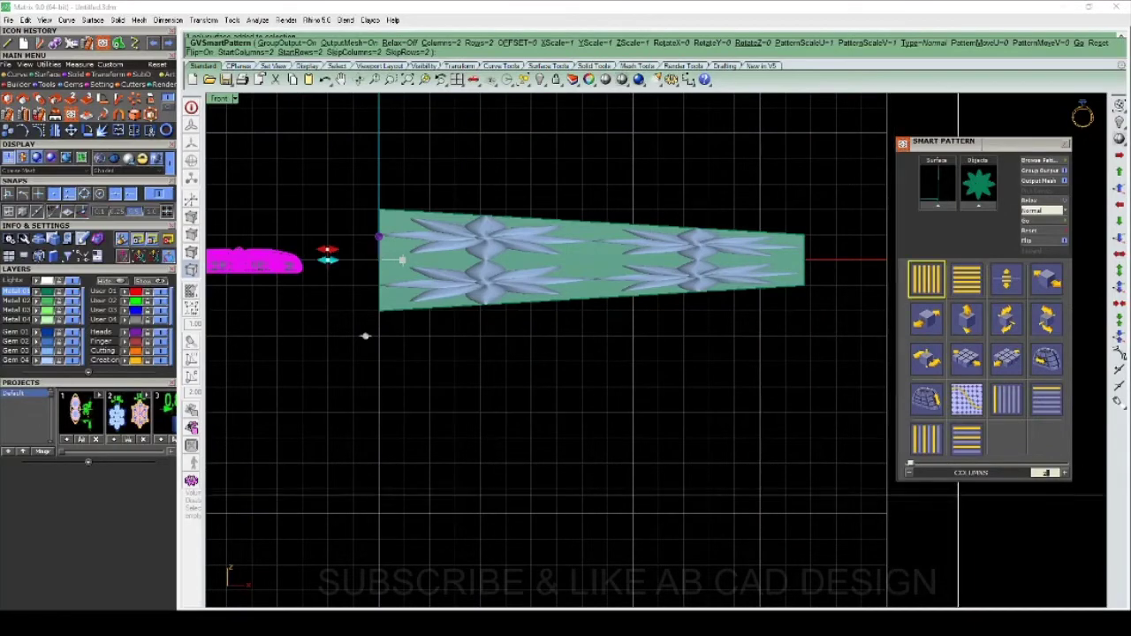
text(1)
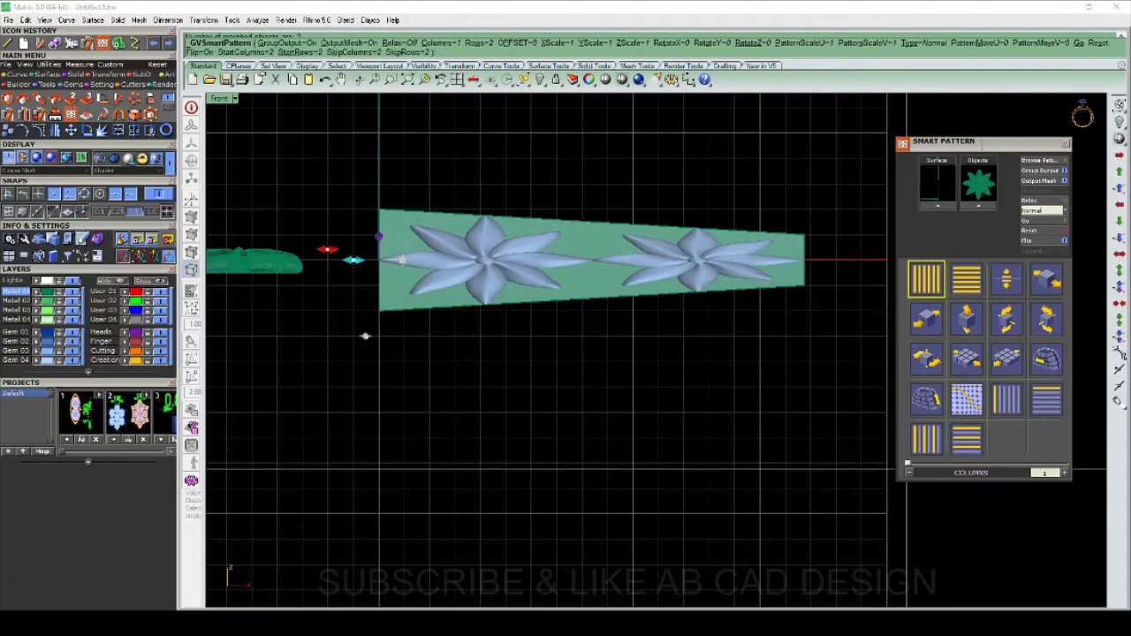
click(967, 279)
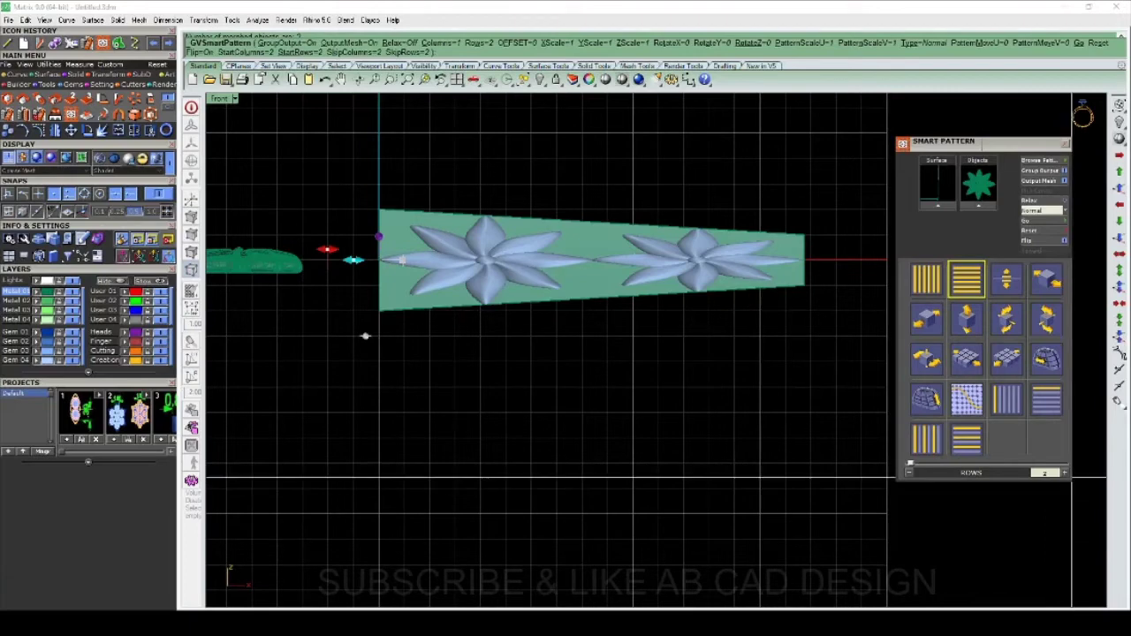
key(Up)
key(Up)
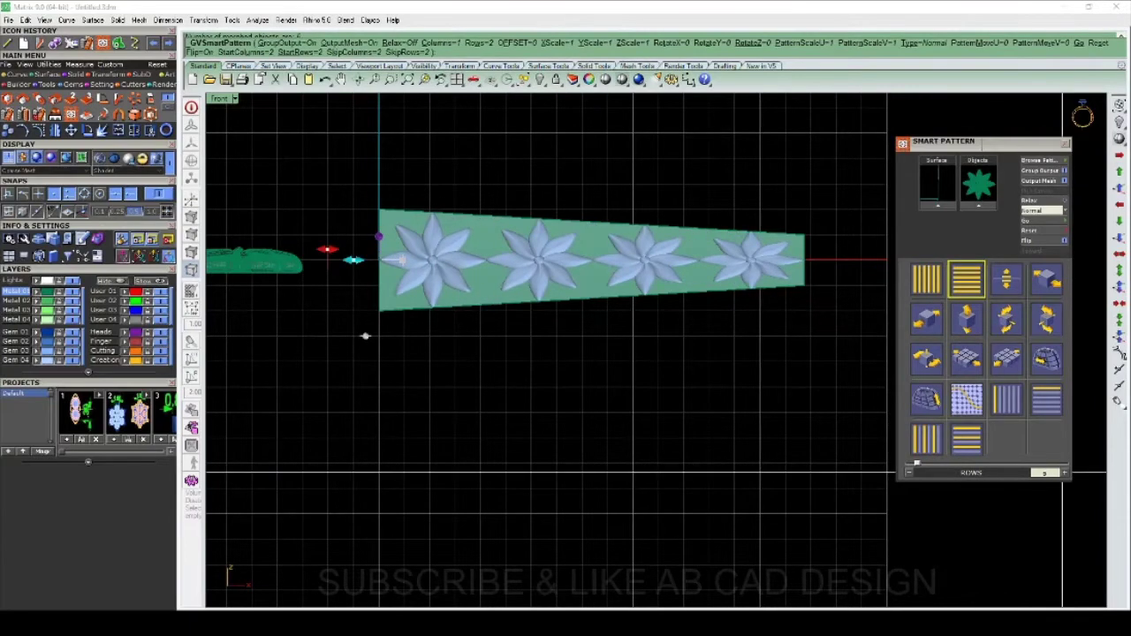
key(Up)
key(Up)
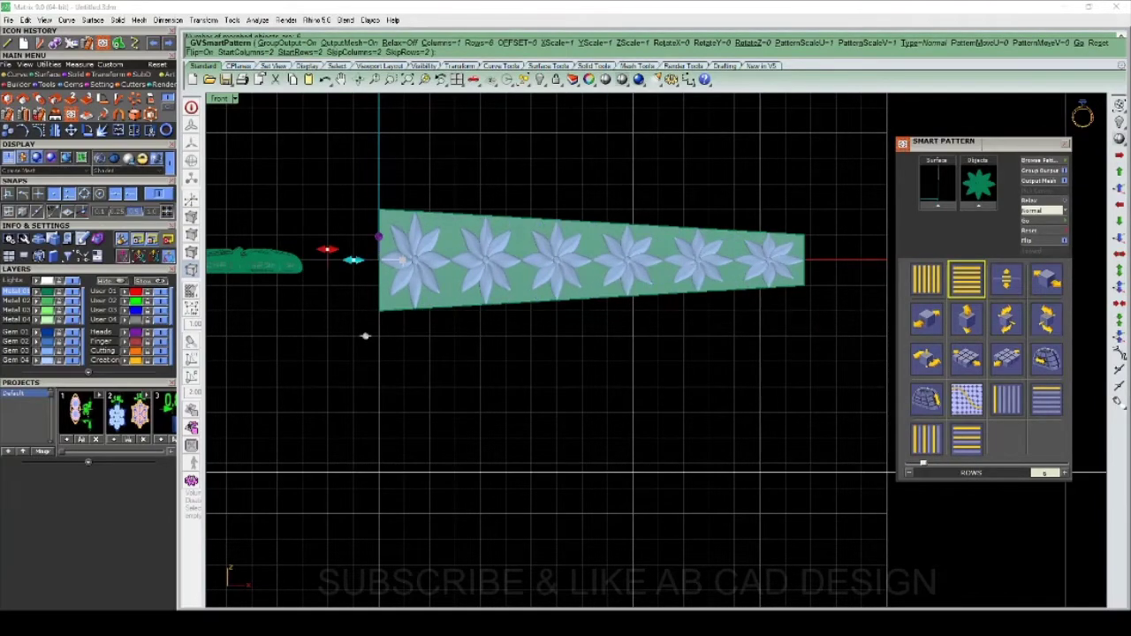
Step: Inspect the six-flower strip by orbiting in Perspective, then checking the Right and Front views
scroll(632, 472, down, 3)
scroll(689, 416, up, 1)
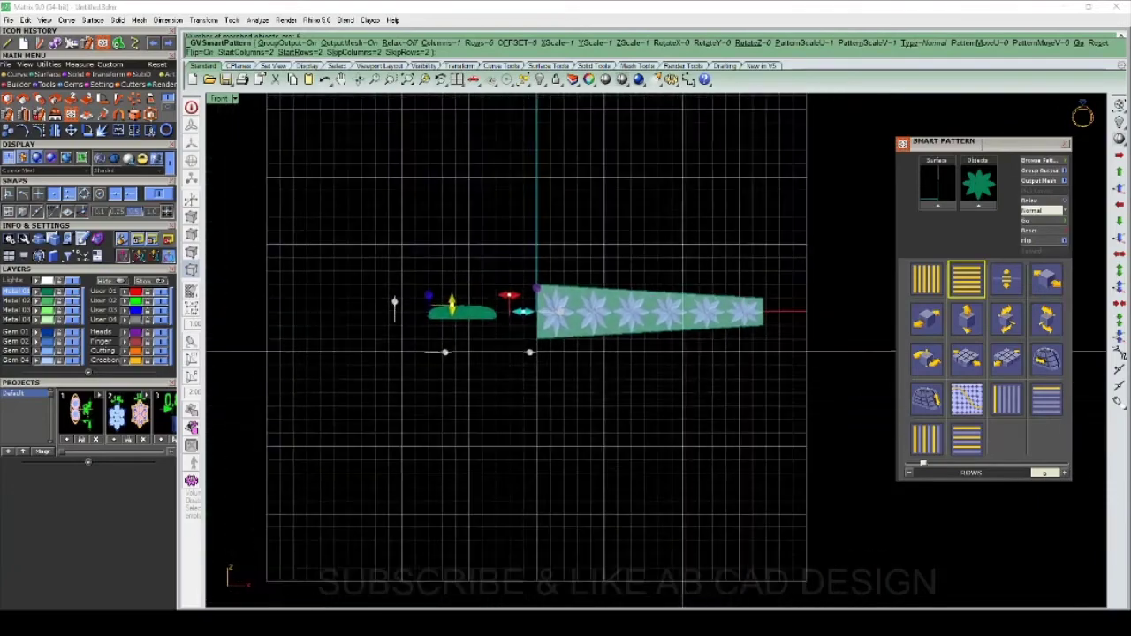
scroll(717, 378, up, 1)
key(ctrl+F4)
scroll(547, 327, up, 3)
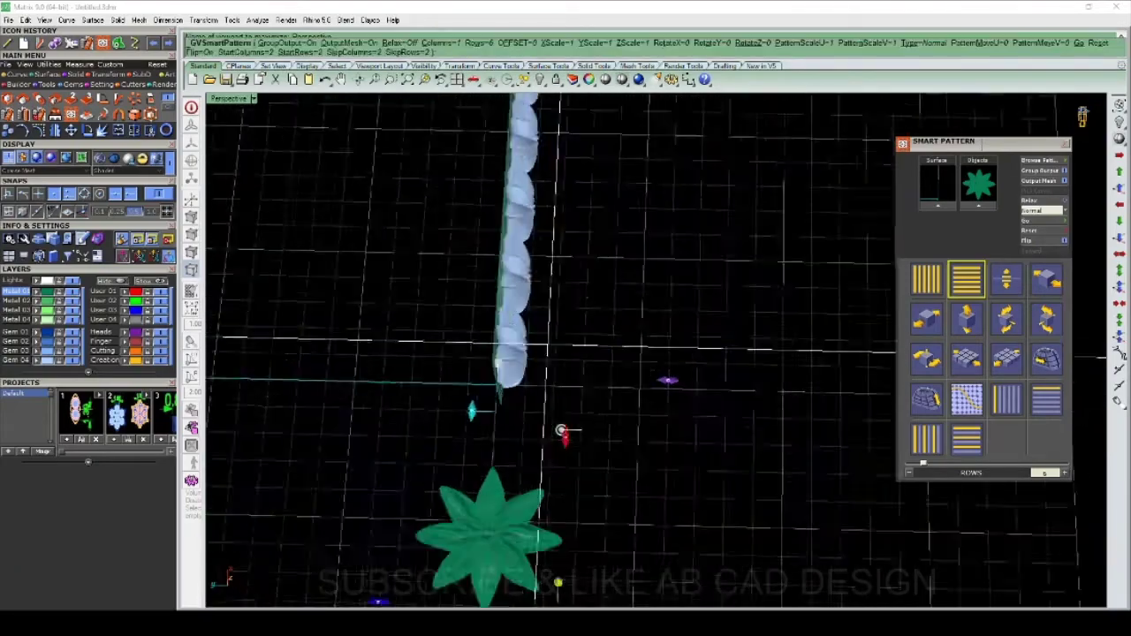
right_drag(548, 327, 619, 336)
right_drag(426, 424, 697, 533)
scroll(473, 379, down, 2)
scroll(351, 309, up, 3)
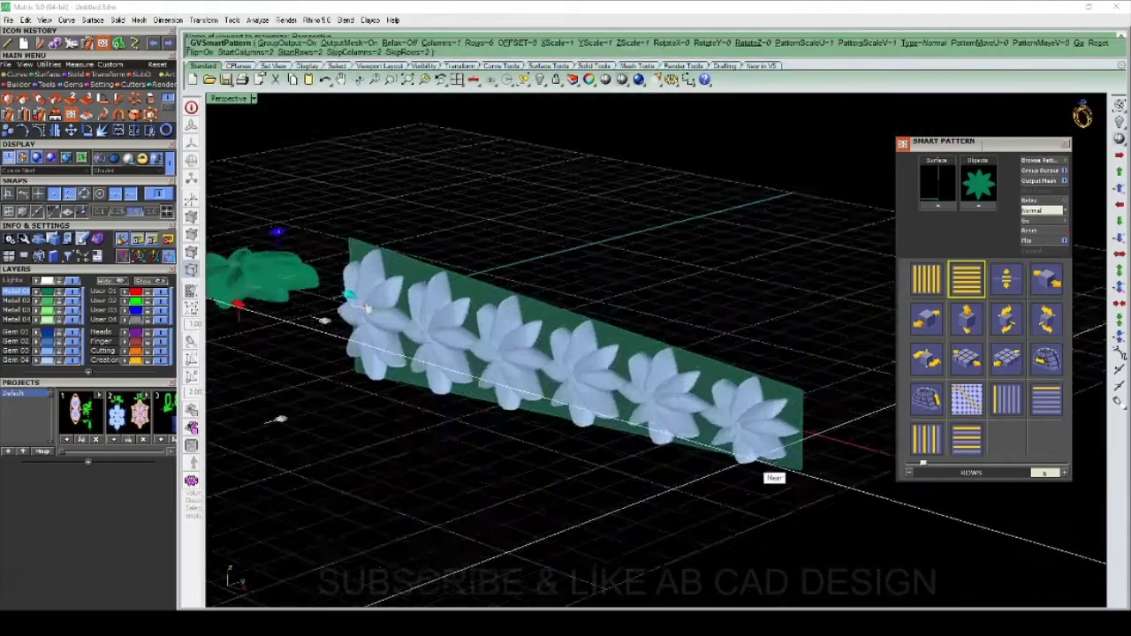
right_drag(351, 308, 381, 433)
right_drag(453, 385, 387, 286)
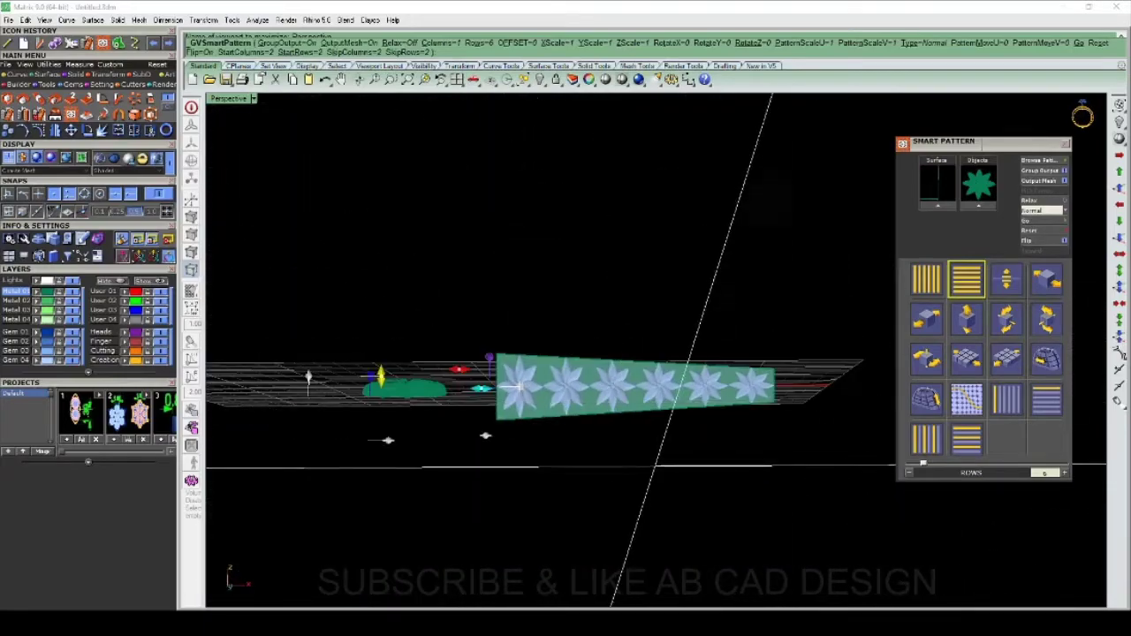
key(ctrl+F3)
key(ctrl+F2)
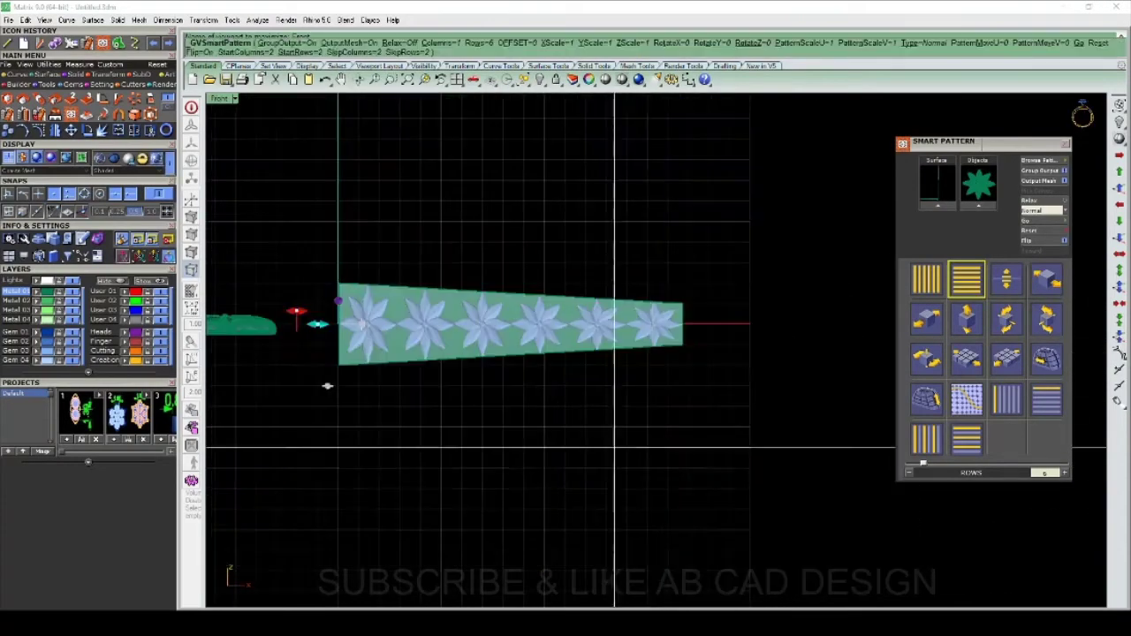
right_drag(557, 485, 603, 466)
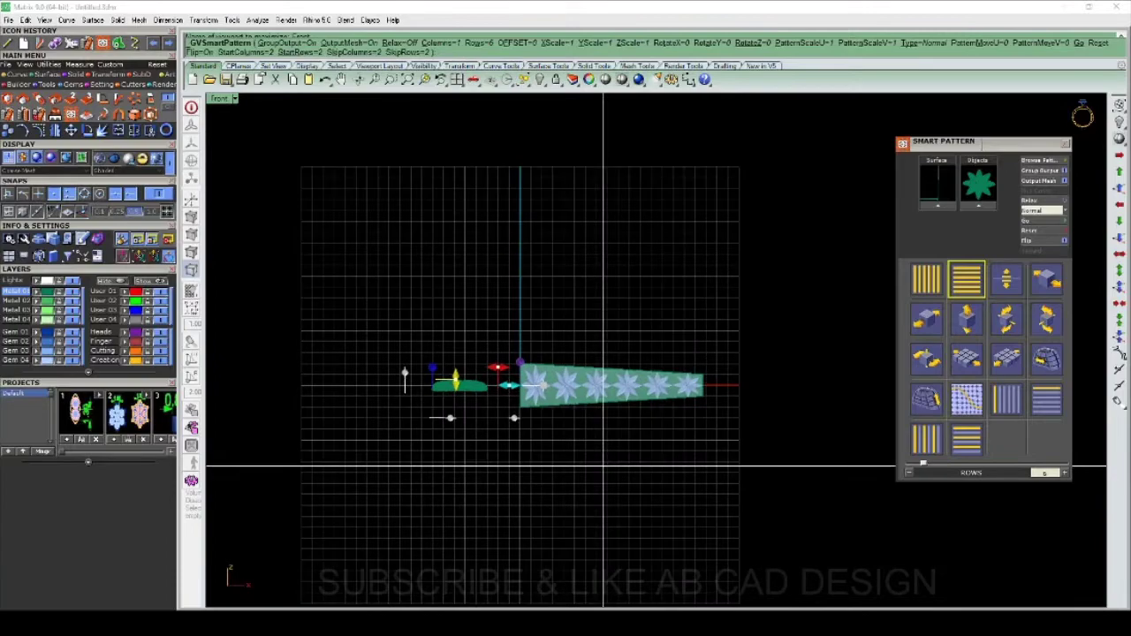
scroll(603, 466, up, 3)
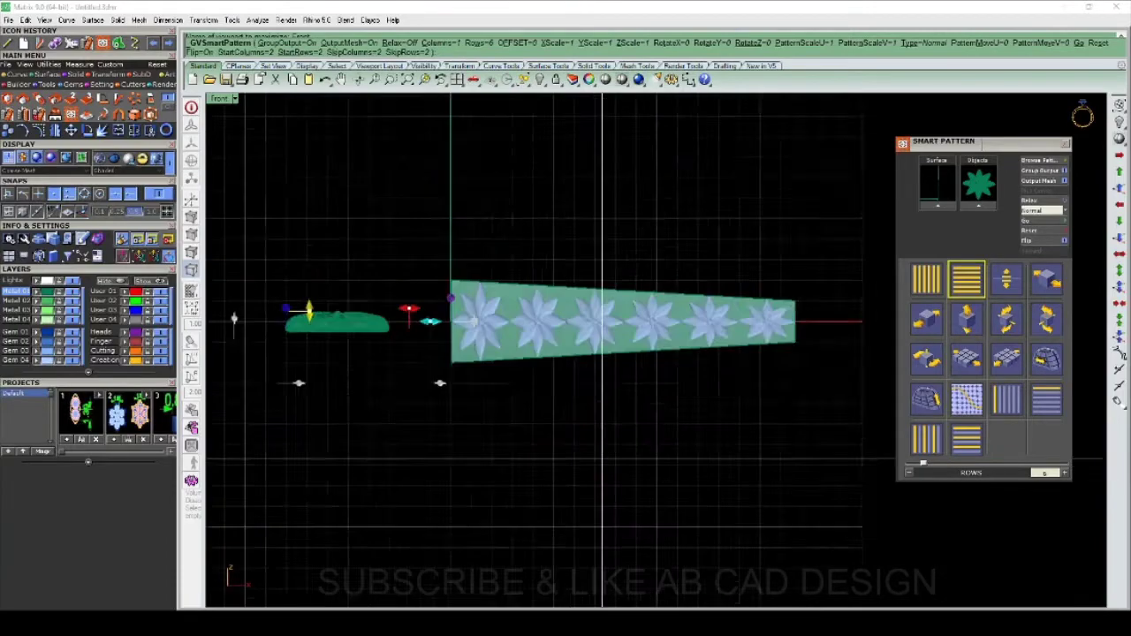
scroll(607, 460, up, 2)
Step: Finish applying the flower pattern and make the six selected flowers gold
key(Return)
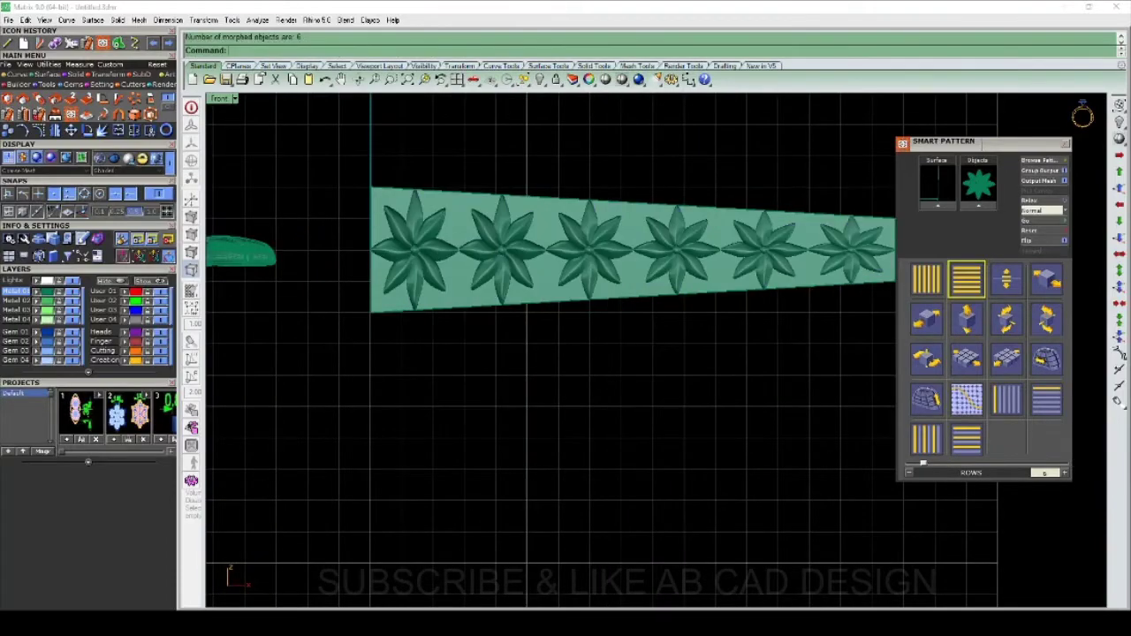
scroll(682, 345, down, 2)
scroll(820, 341, down, 2)
scroll(786, 318, up, 5)
scroll(743, 290, down, 2)
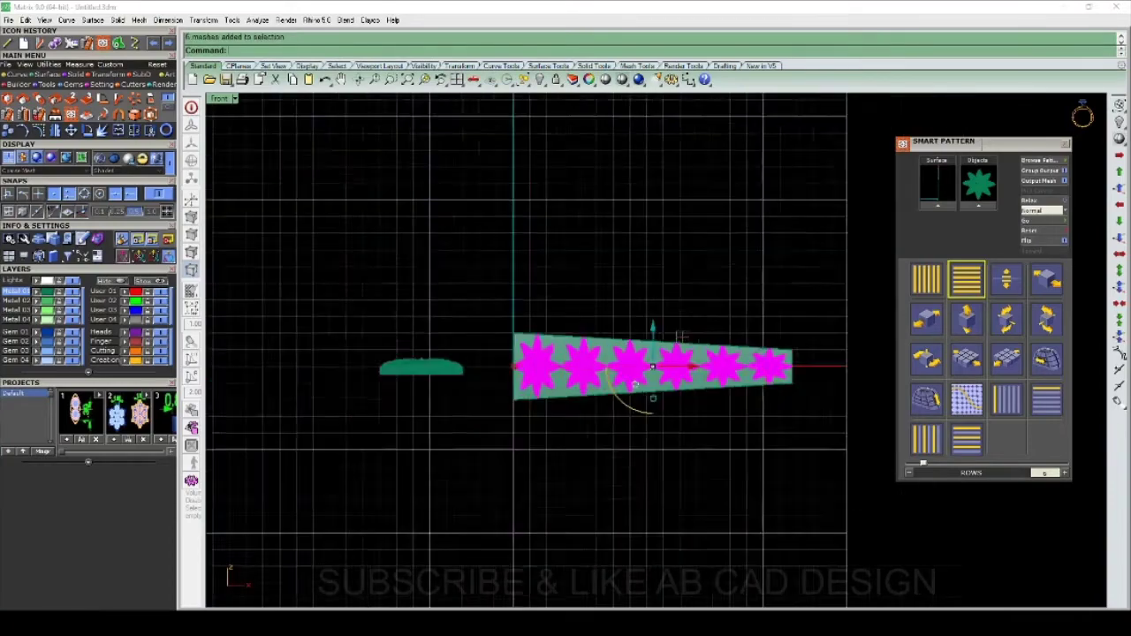
scroll(742, 290, down, 1)
key(Escape)
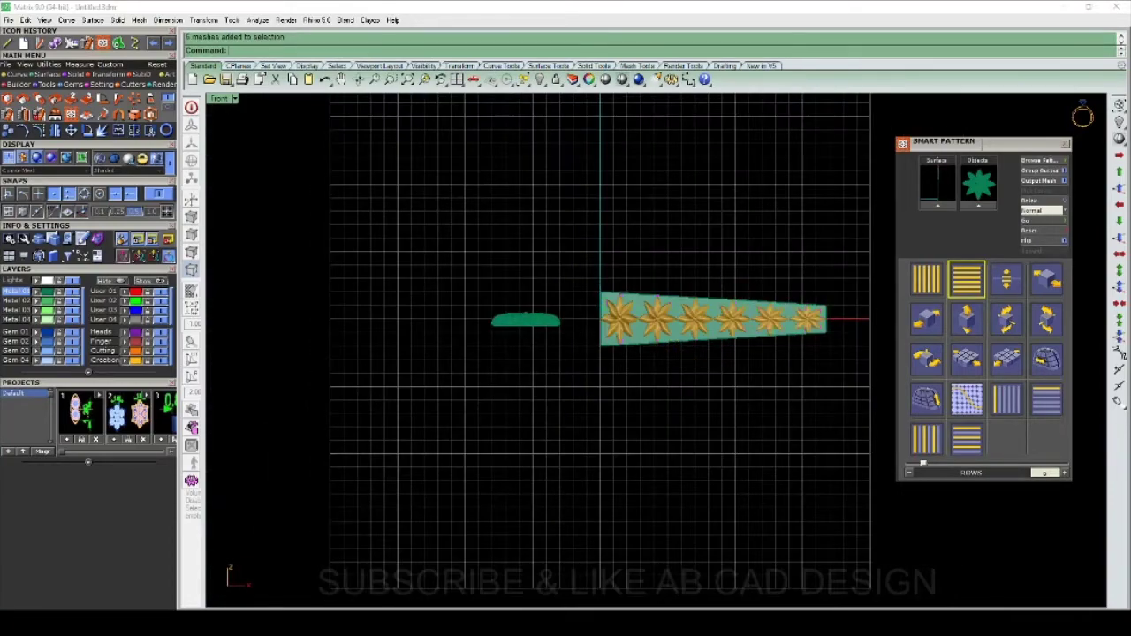
Step: Select the green piece to the left of the strip
scroll(795, 371, down, 2)
scroll(883, 320, up, 5)
scroll(883, 320, down, 2)
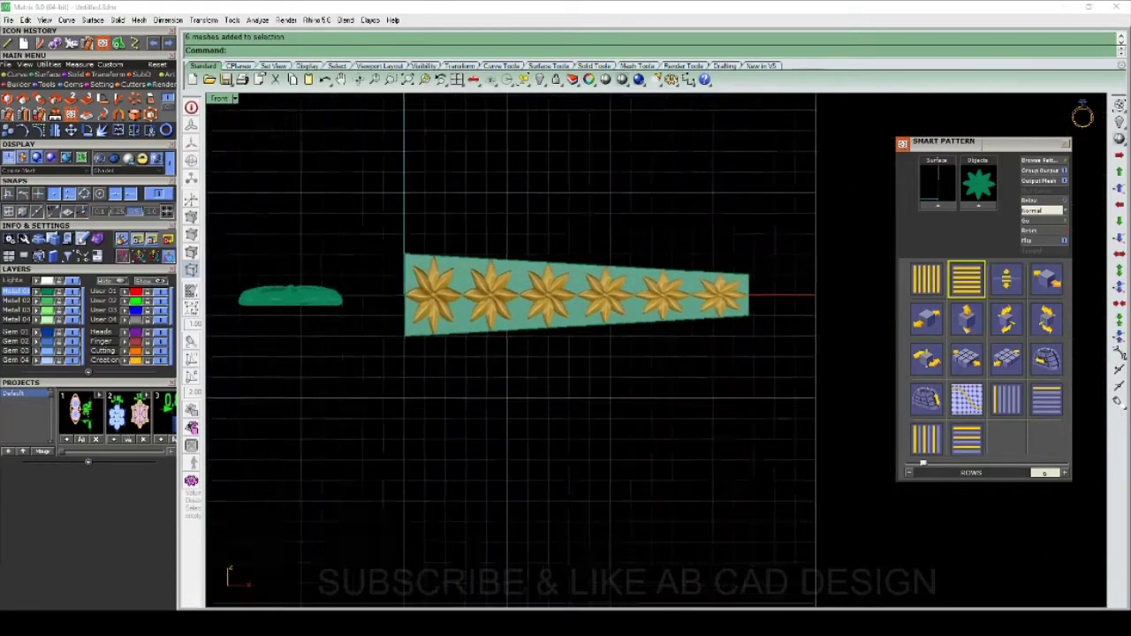
scroll(757, 329, down, 2)
scroll(467, 323, up, 3)
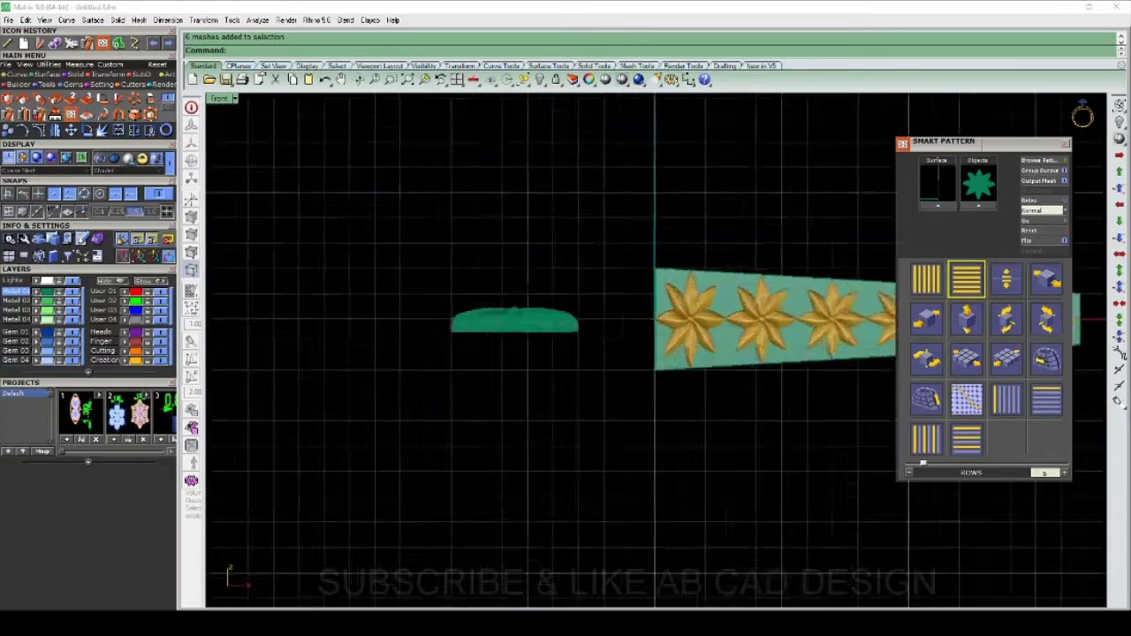
scroll(467, 323, up, 2)
click(478, 325)
Step: Recentre the strip, close the Smart Pattern panel and swap hidden objects
scroll(618, 319, down, 3)
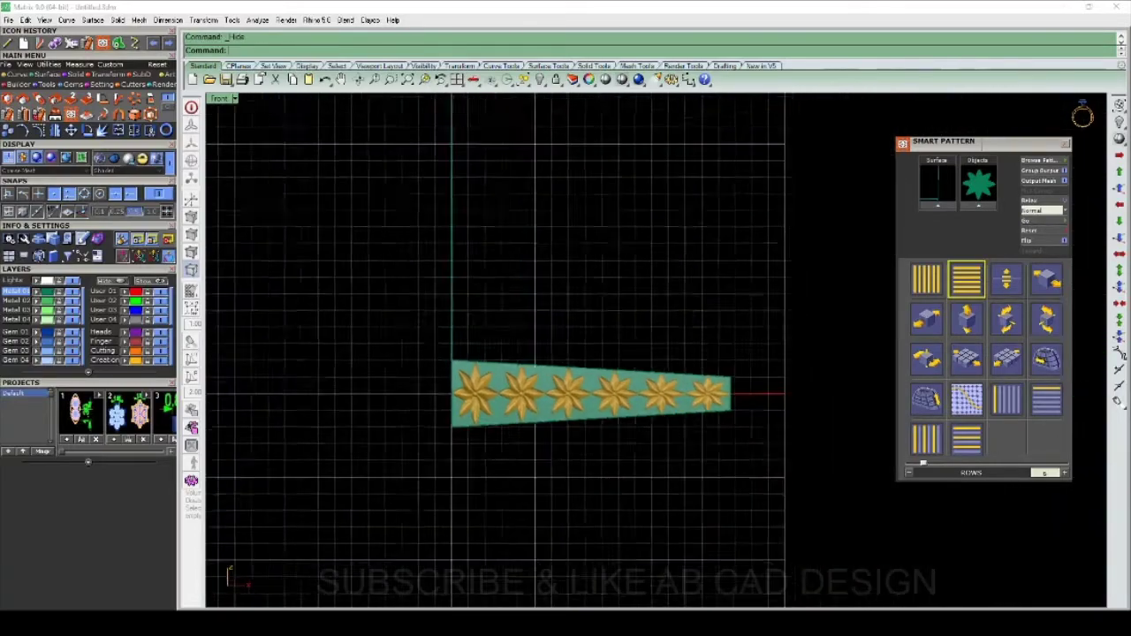
scroll(618, 318, down, 1)
scroll(619, 318, down, 1)
scroll(680, 318, up, 2)
scroll(638, 344, up, 2)
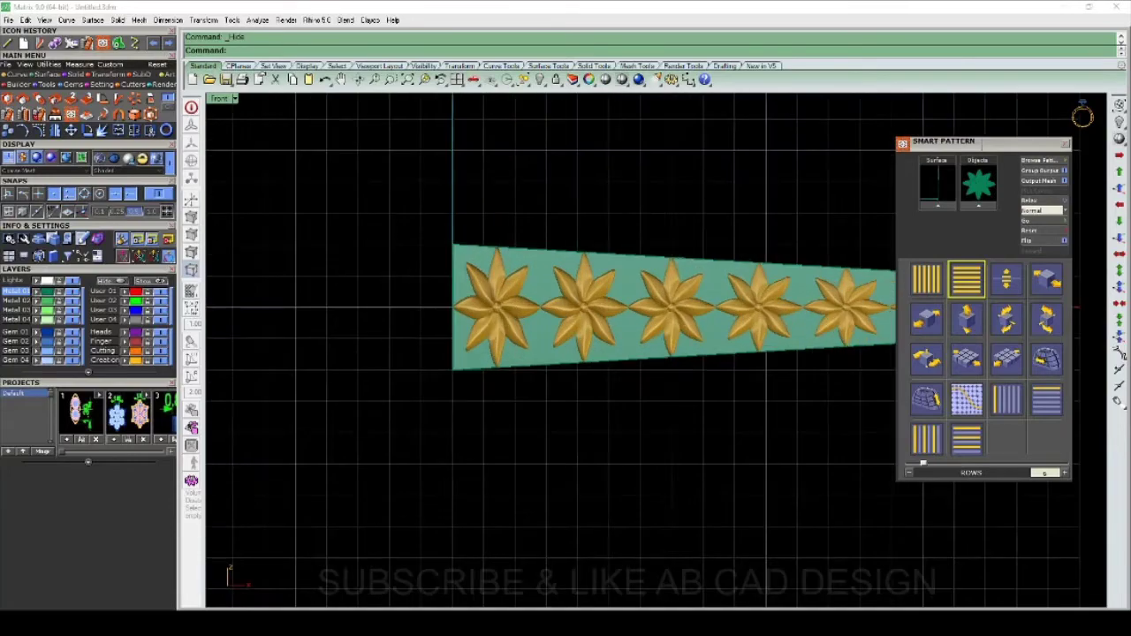
scroll(636, 343, down, 2)
mouse_move(711, 331)
right_down()
mouse_move(553, 348)
mouse_move(628, 341)
right_up()
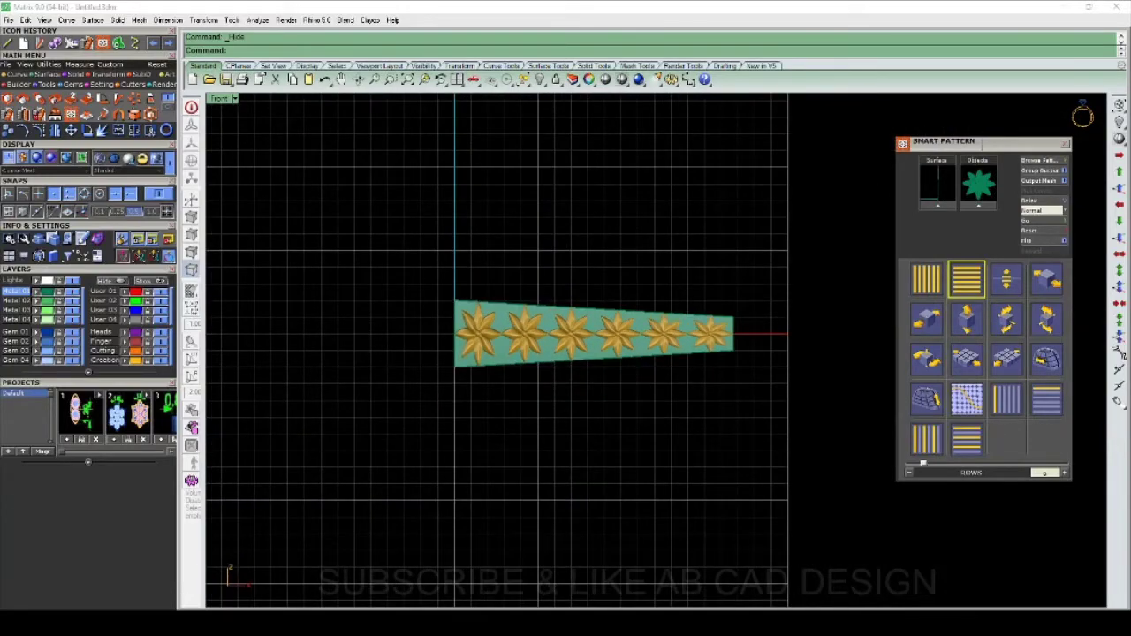
key(Return)
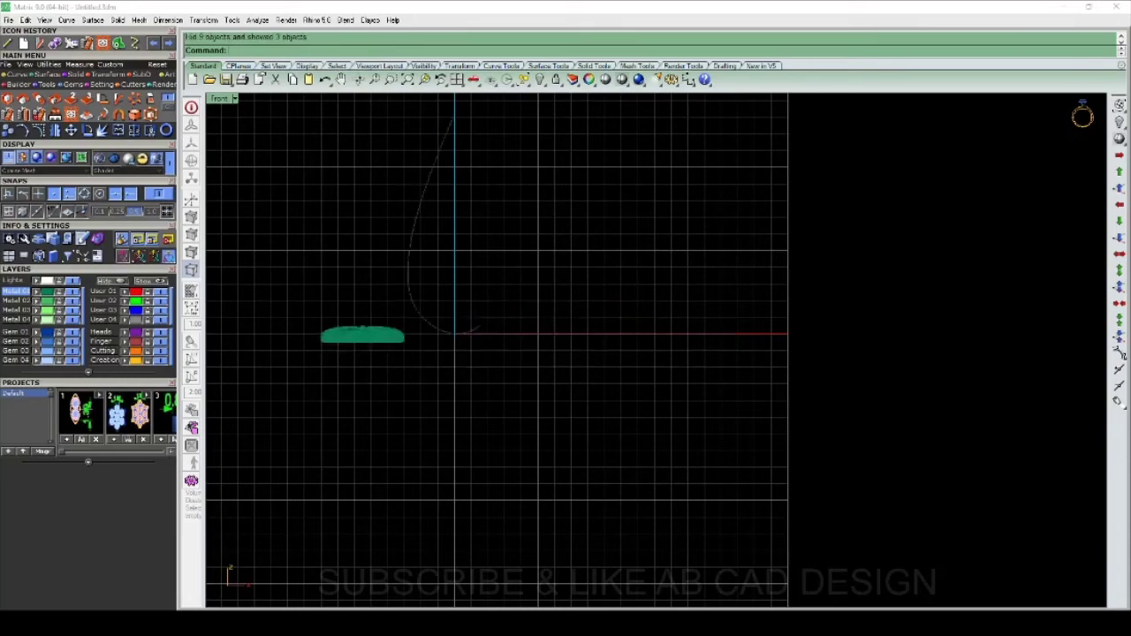
Step: Run HideSwap to bring the flower strip back into view
mouse_move(628, 341)
right_down()
mouse_move(698, 367)
mouse_move(740, 403)
right_up()
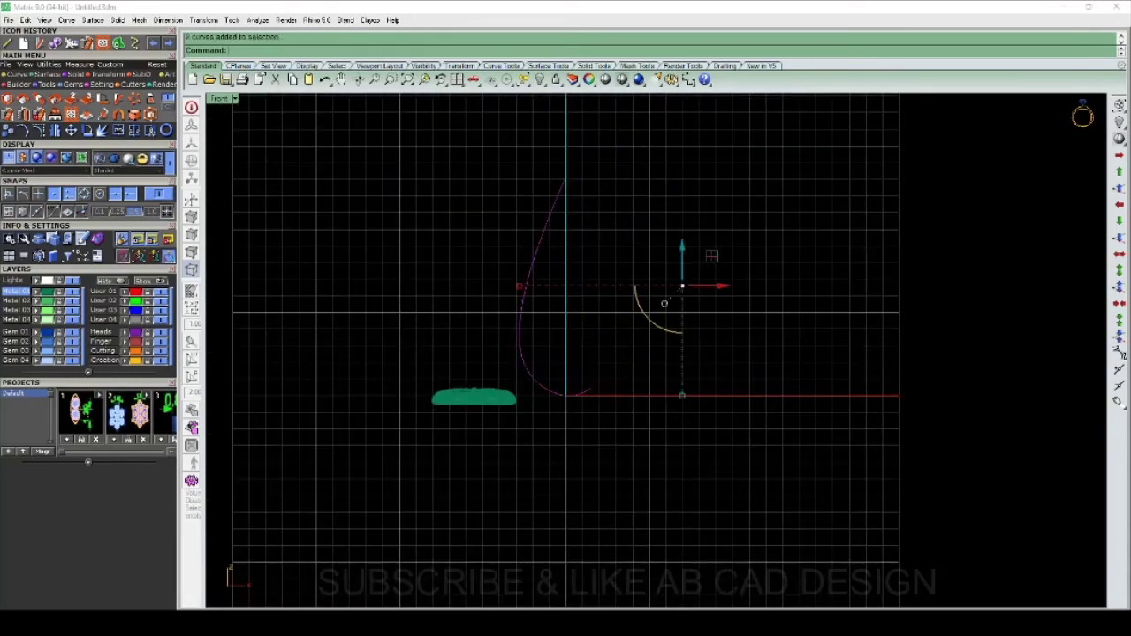
text(HideSwap)
key(Return)
scroll(603, 441, down, 2)
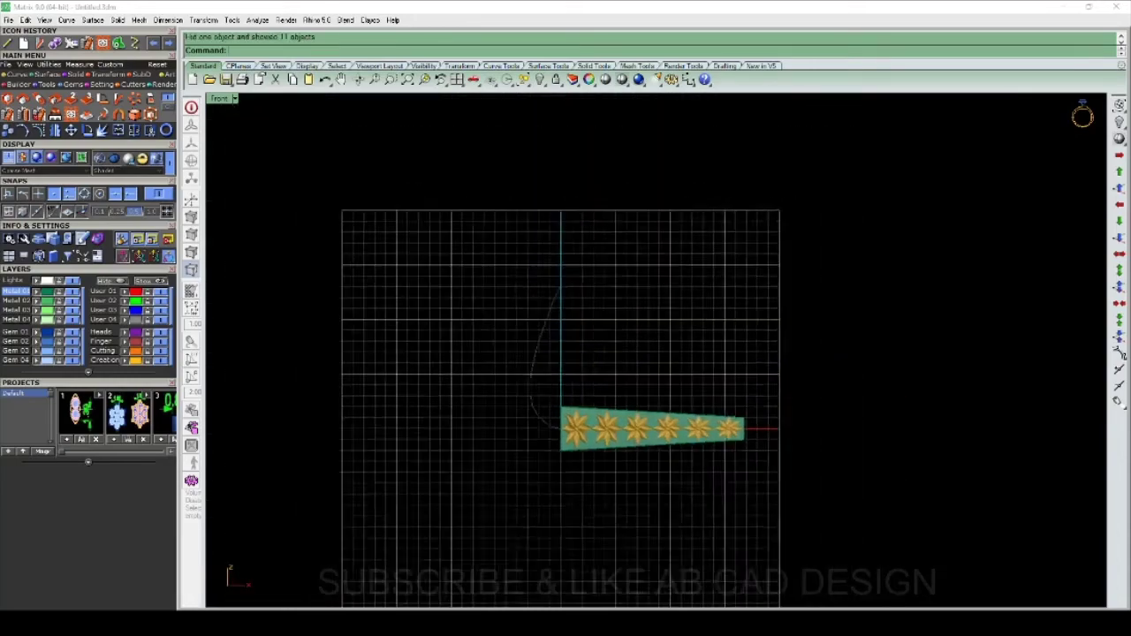
scroll(604, 441, up, 5)
scroll(603, 441, down, 1)
scroll(462, 468, down, 2)
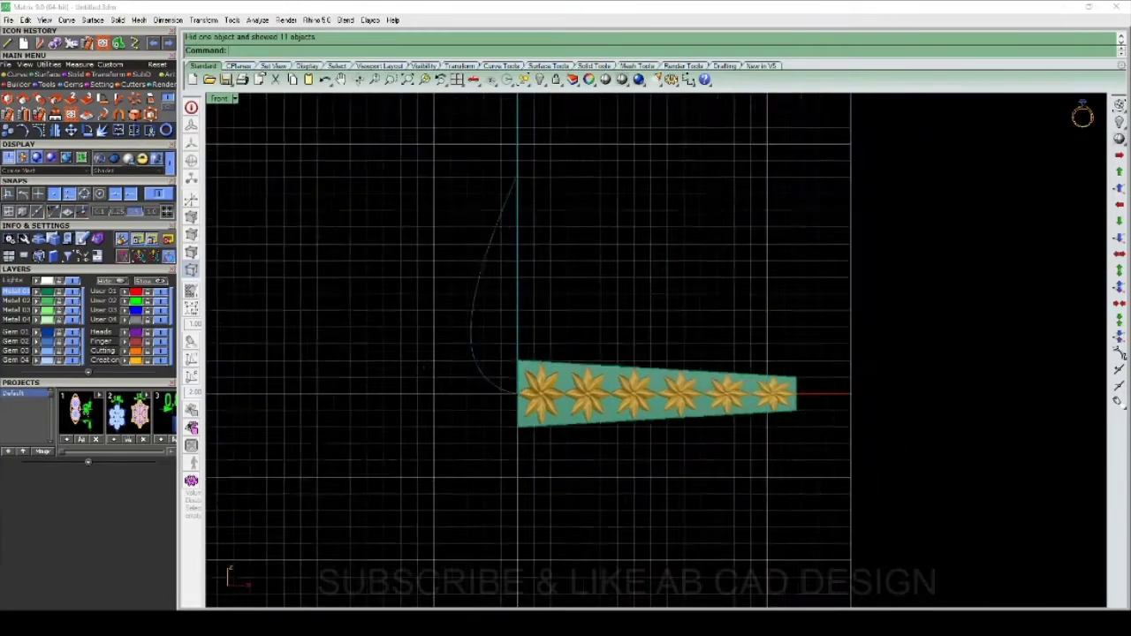
scroll(609, 424, up, 1)
right_drag(565, 371, 658, 362)
scroll(651, 397, up, 3)
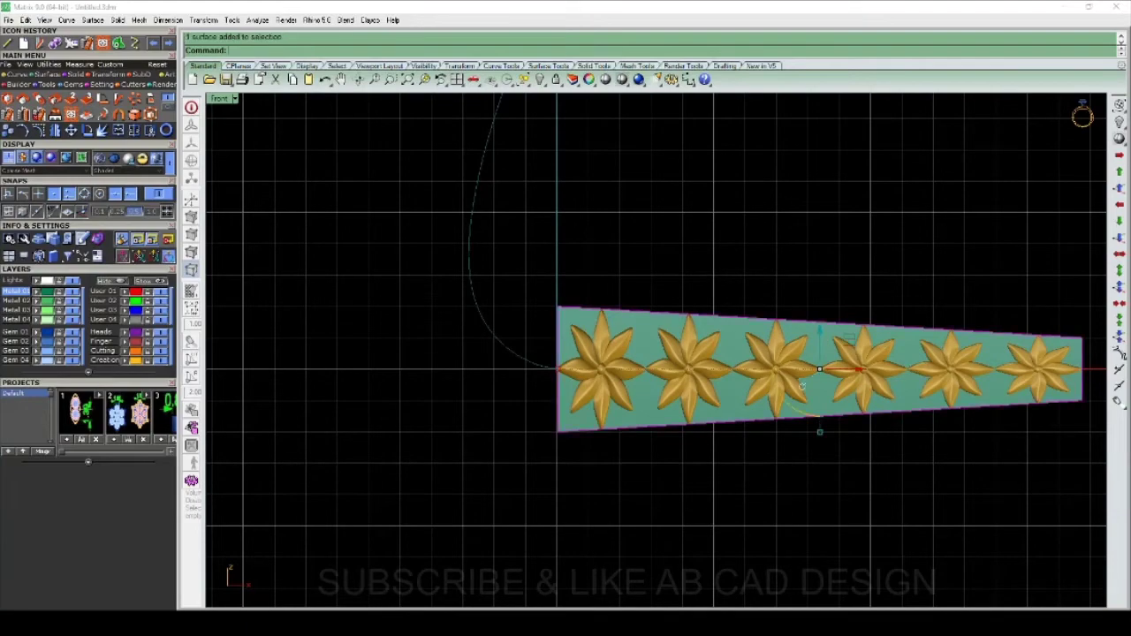
Step: Hide the strip surface, then group all six flowers together
key(ctrl+h)
scroll(610, 379, down, 2)
scroll(610, 380, up, 3)
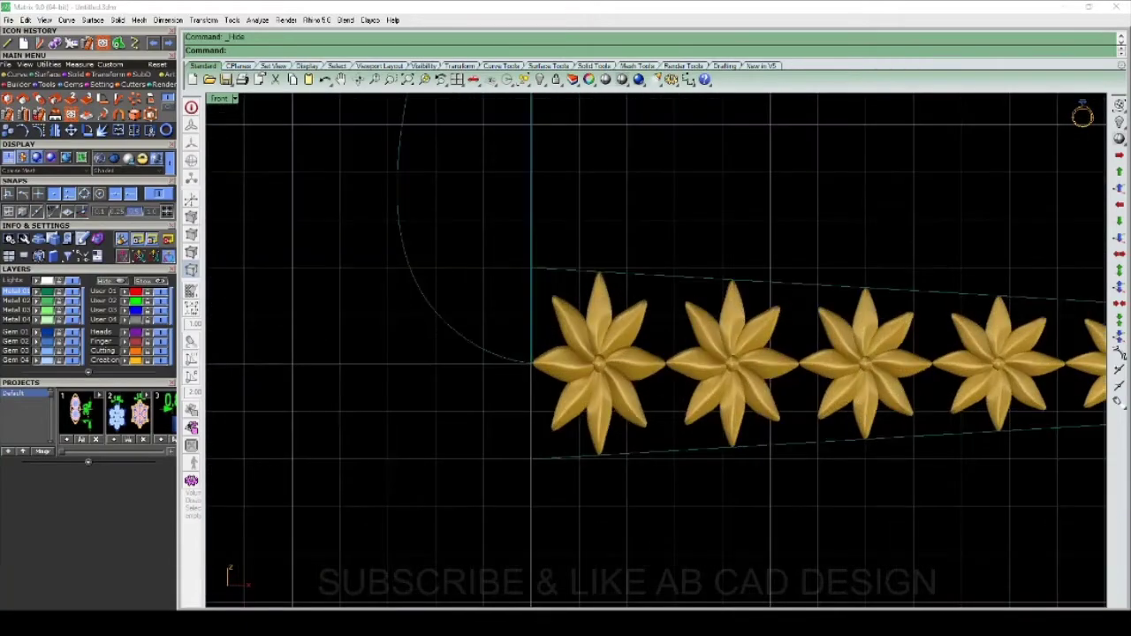
key(ctrl+a)
scroll(601, 363, down, 2)
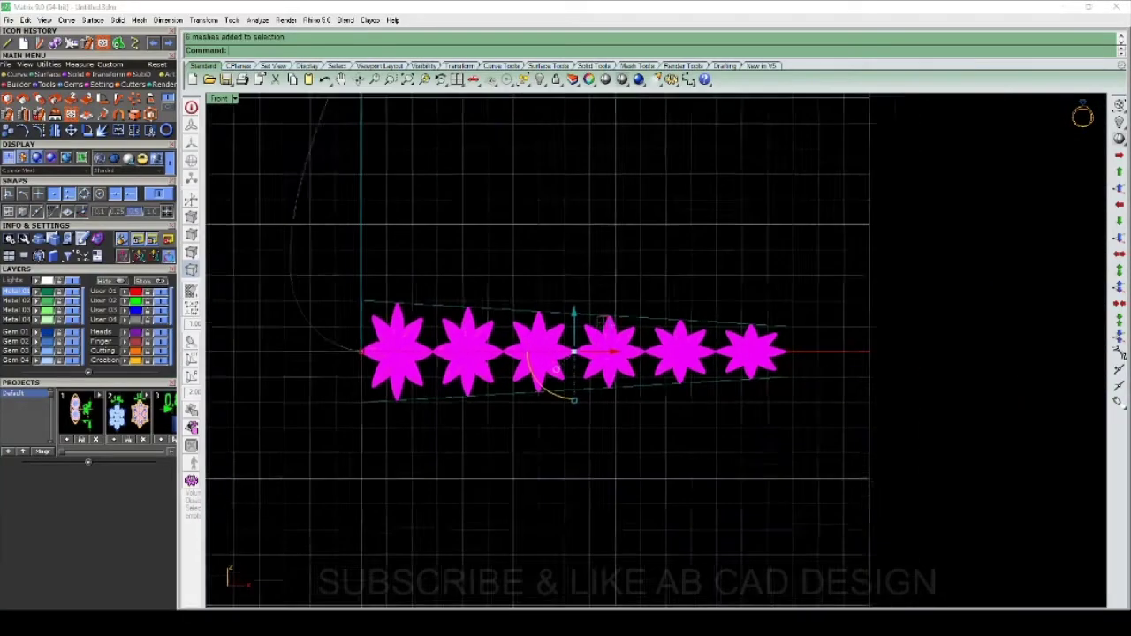
key(ctrl+g)
key(Escape)
Step: Zoom in to check the neighbouring petal tips touch, then recentre the flower row
scroll(618, 380, up, 1)
scroll(619, 380, up, 3)
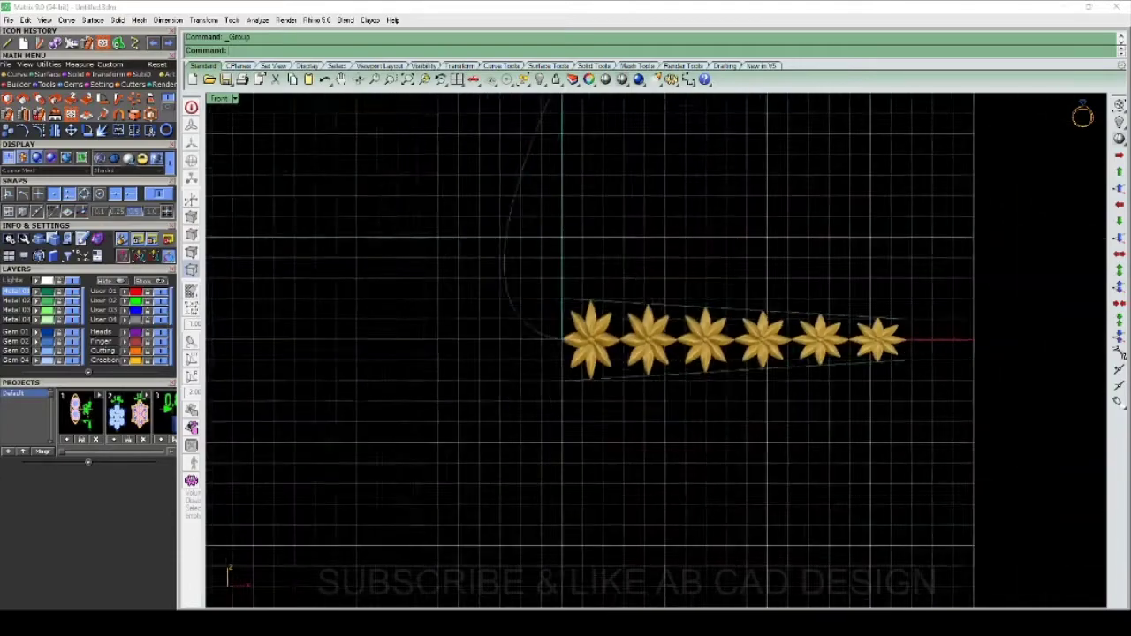
scroll(619, 380, up, 4)
scroll(619, 380, down, 5)
scroll(835, 423, up, 4)
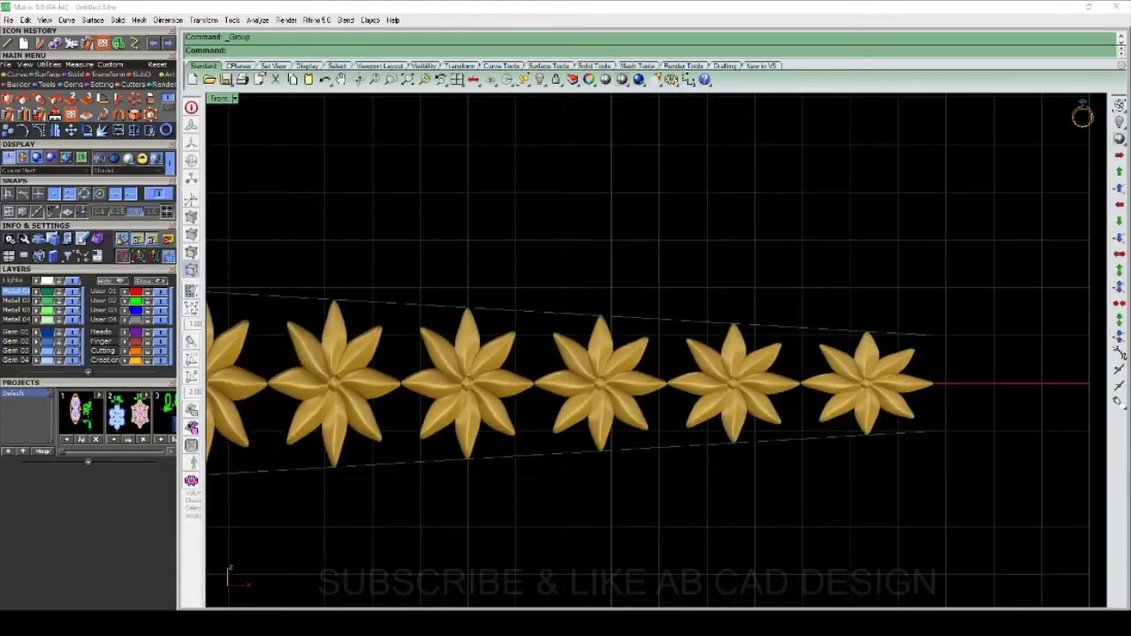
scroll(822, 371, down, 2)
scroll(821, 371, down, 3)
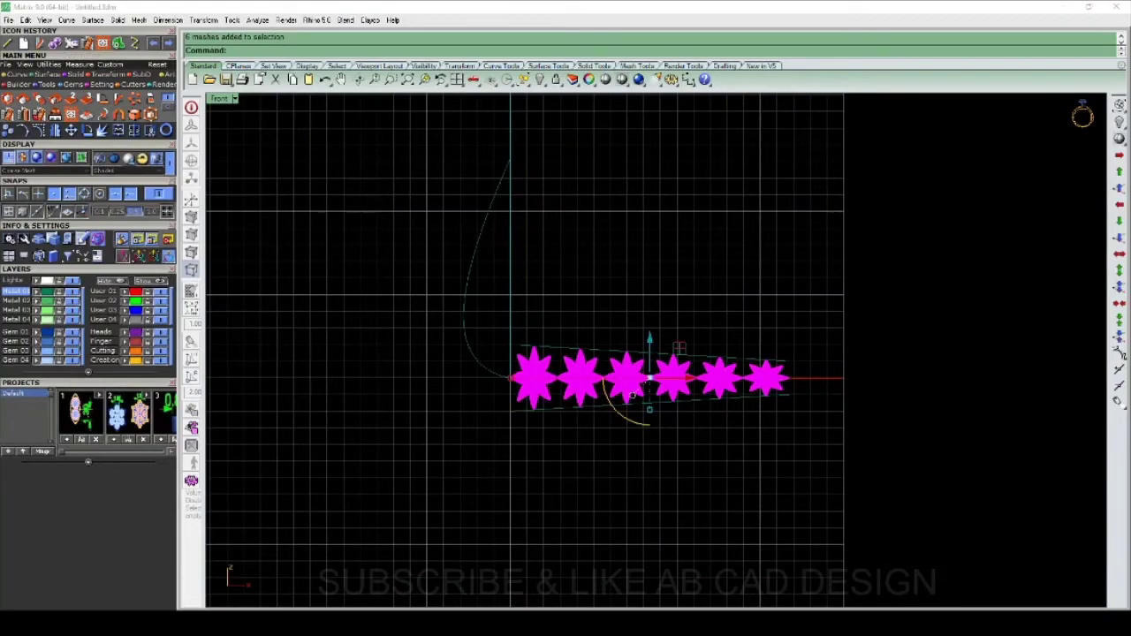
scroll(632, 389, up, 6)
scroll(632, 389, up, 5)
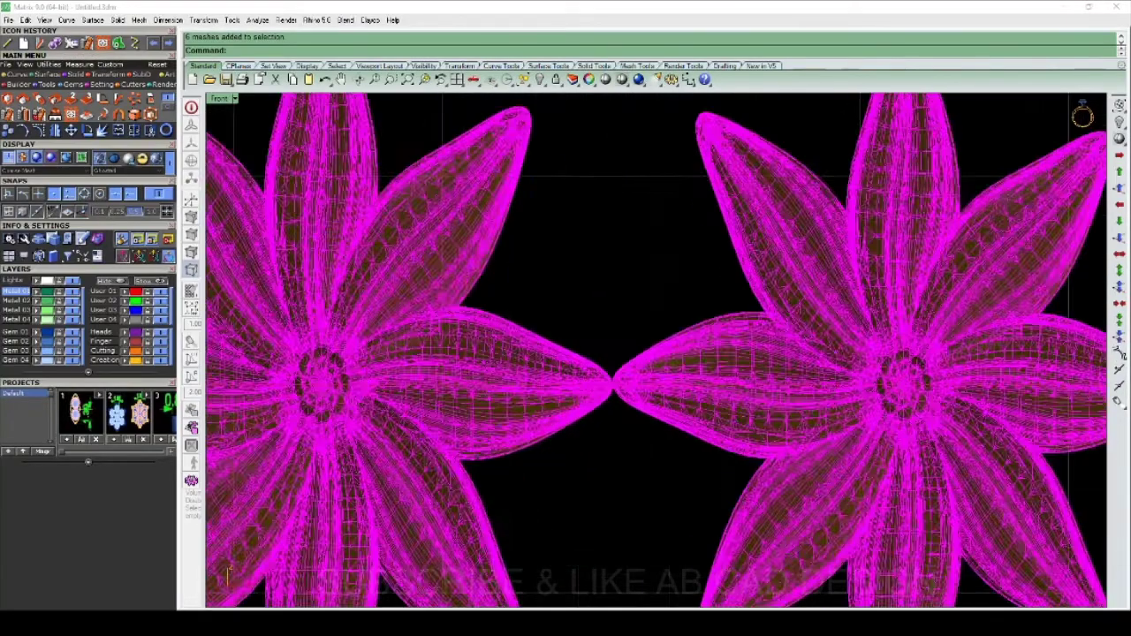
scroll(632, 389, up, 5)
scroll(565, 371, up, 5)
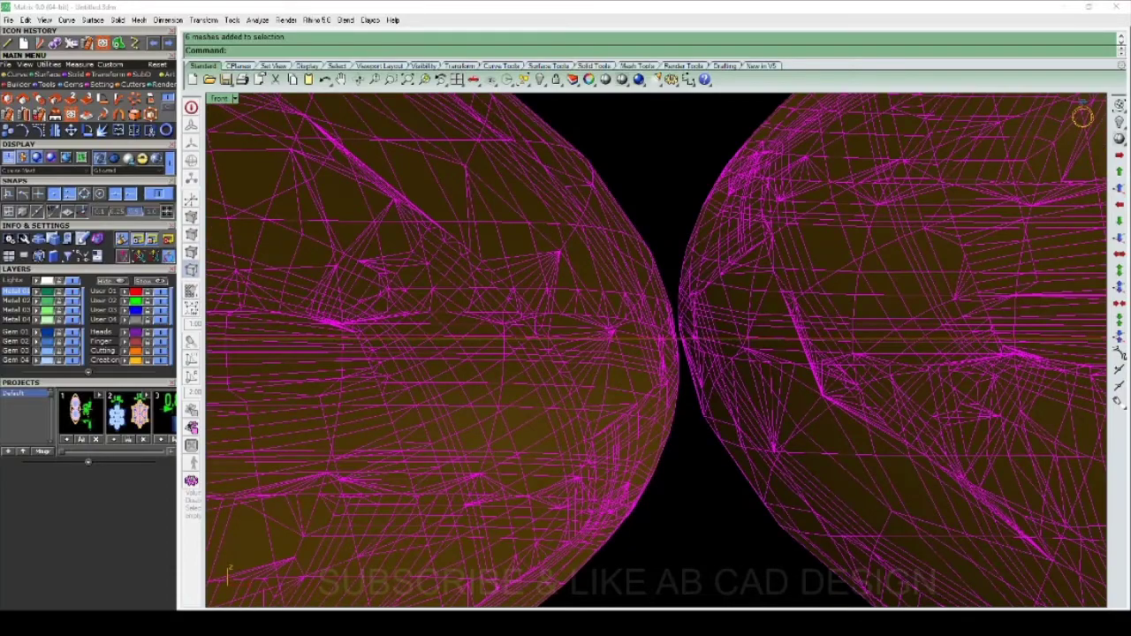
scroll(676, 353, down, 5)
scroll(676, 354, down, 5)
scroll(676, 353, down, 2)
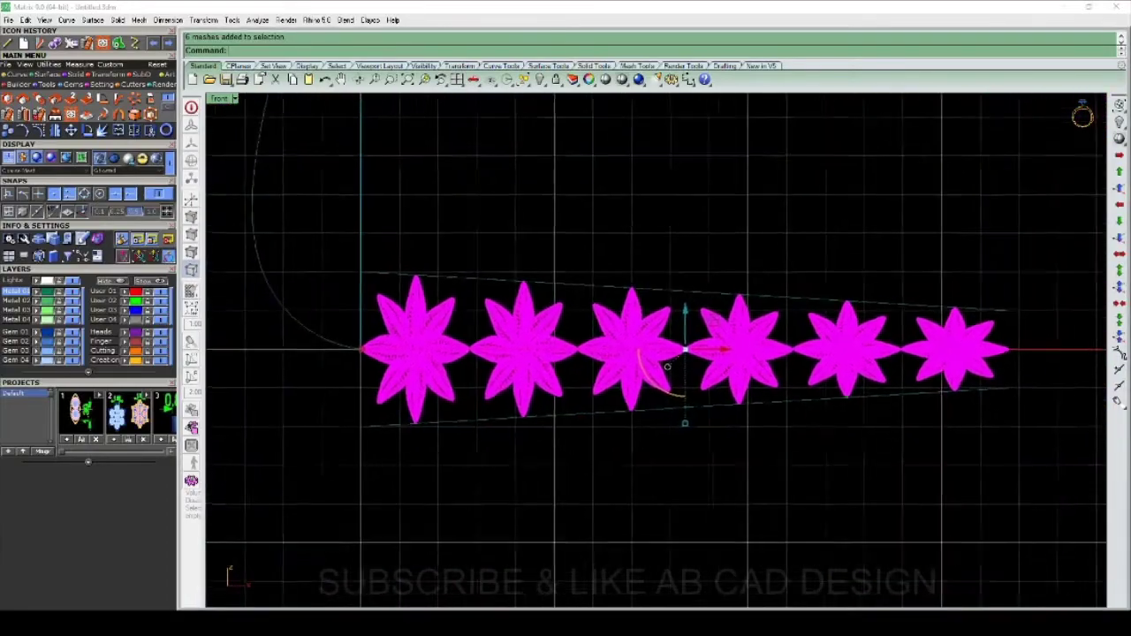
scroll(667, 367, down, 2)
scroll(653, 376, down, 2)
scroll(627, 398, down, 2)
scroll(597, 425, down, 2)
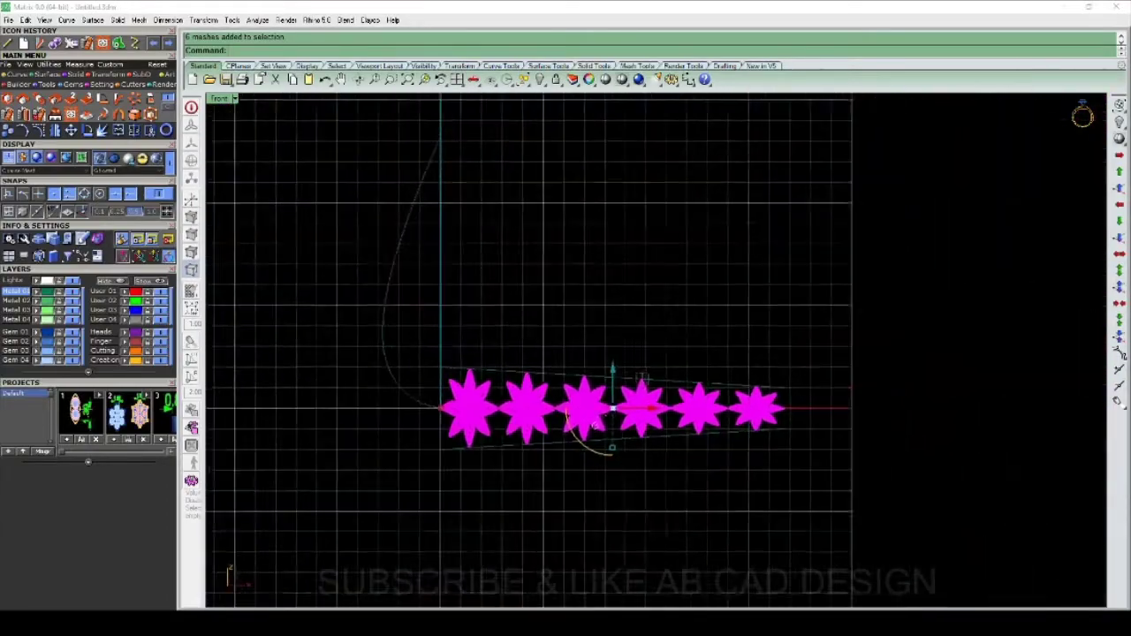
right_drag(595, 427, 669, 404)
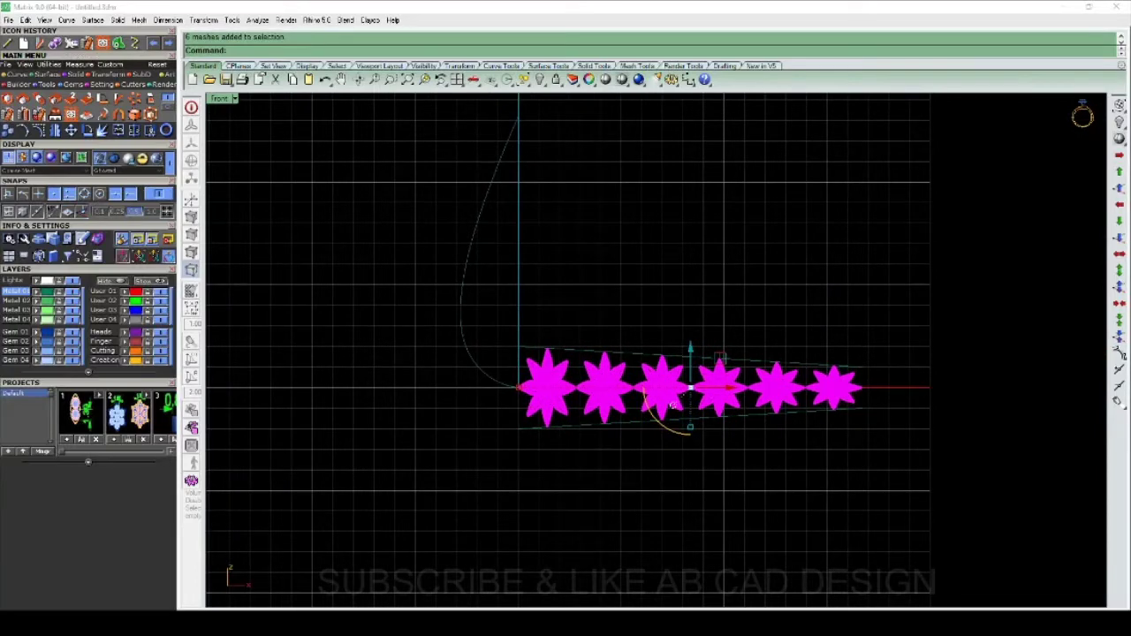
Step: Flow the six flowers from the straight base line onto the curved target line
click(86, 114)
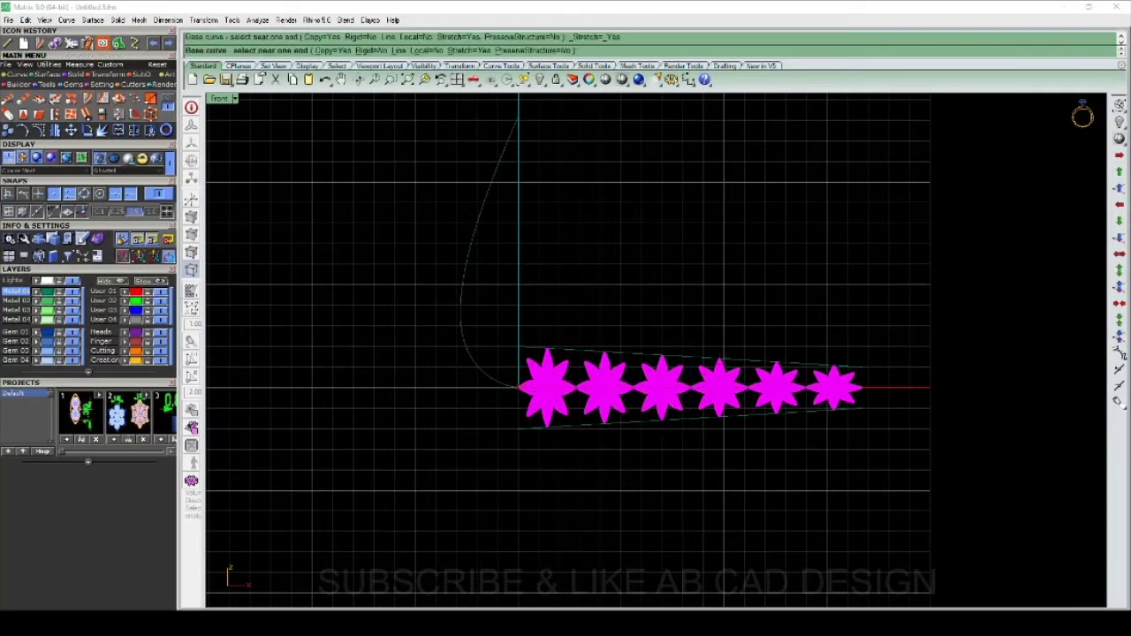
scroll(579, 386, up, 3)
scroll(579, 386, up, 5)
scroll(651, 448, up, 2)
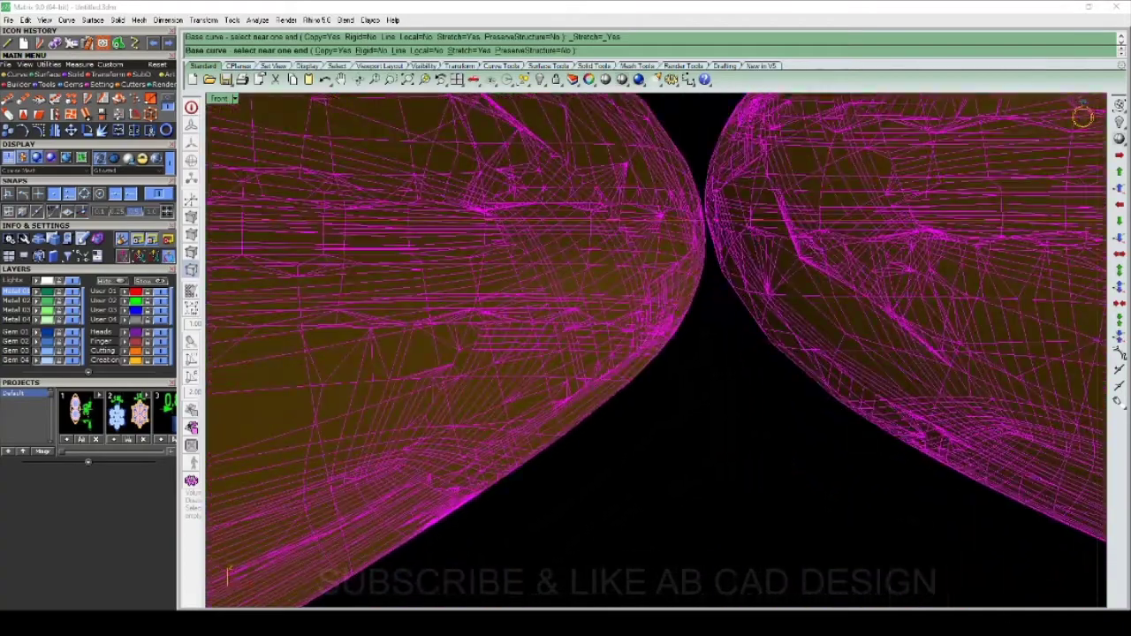
scroll(636, 494, up, 3)
click(667, 324)
scroll(667, 324, down, 3)
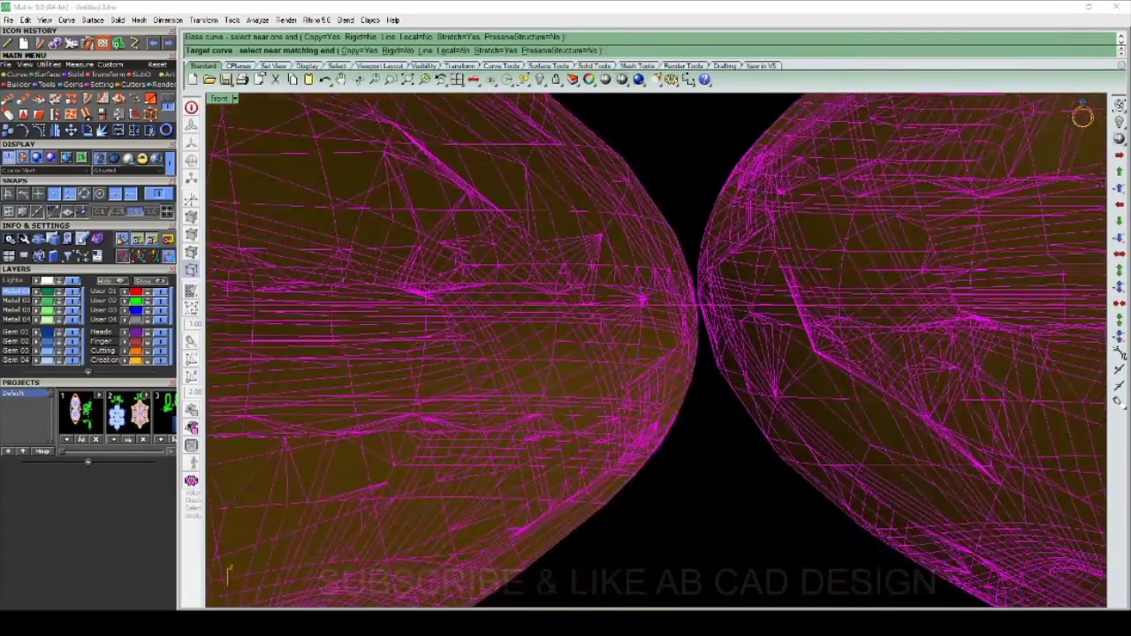
scroll(667, 324, down, 3)
scroll(667, 324, down, 3)
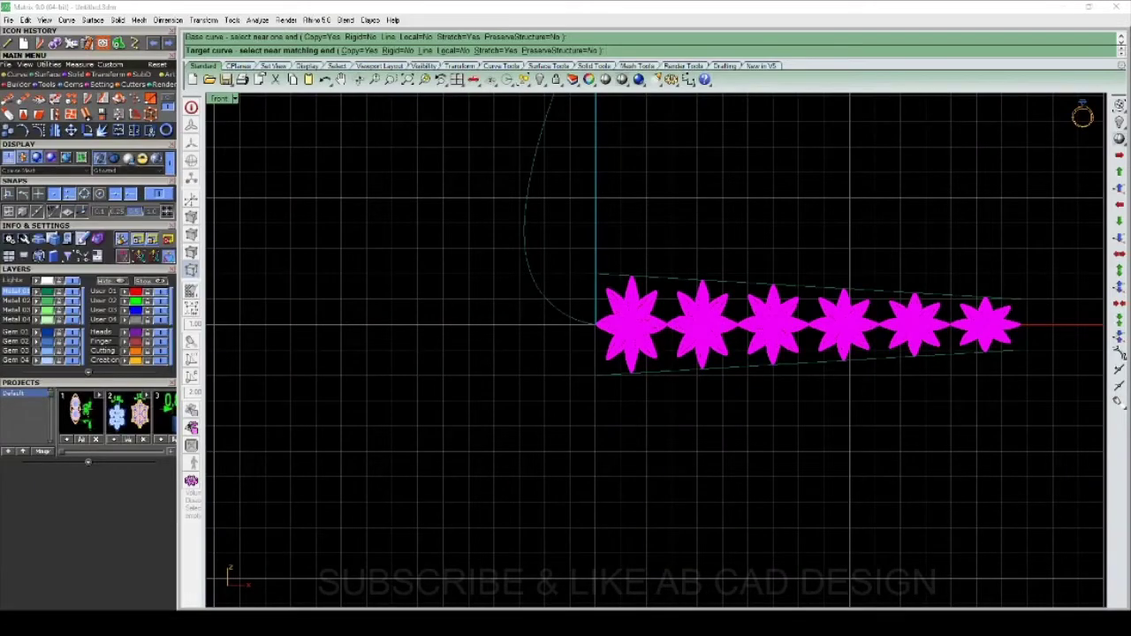
click(534, 292)
Step: Orbit the Perspective view so the flowed flower row runs diagonally
scroll(531, 371, down, 3)
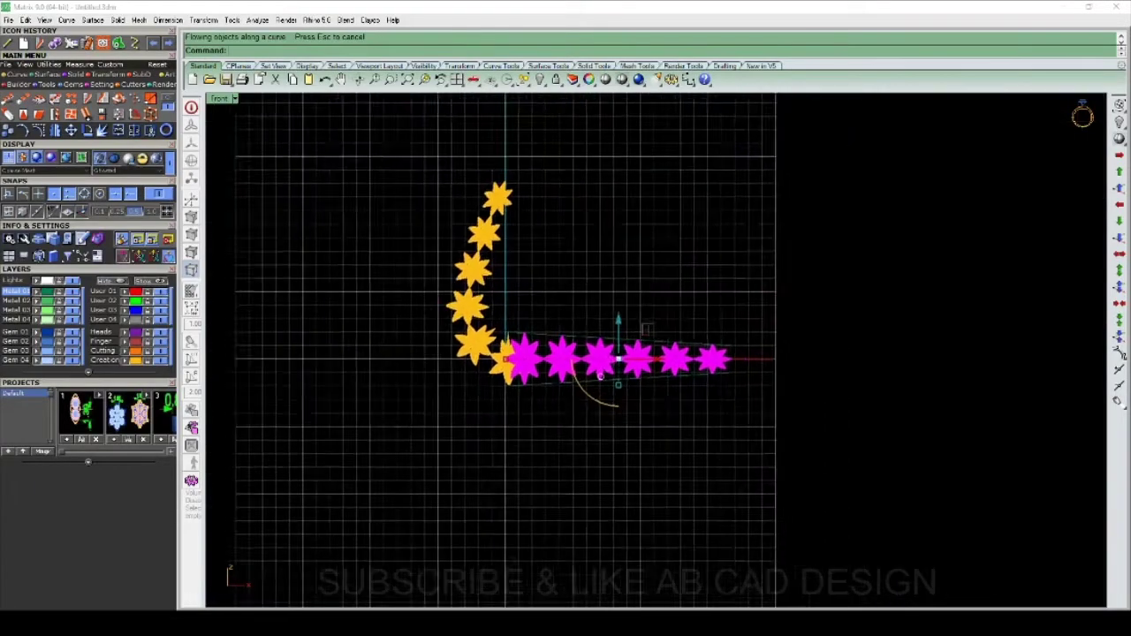
mouse_move(654, 353)
right_down()
mouse_move(742, 371)
mouse_move(565, 380)
right_up()
scroll(622, 409, up, 5)
scroll(689, 411, down, 2)
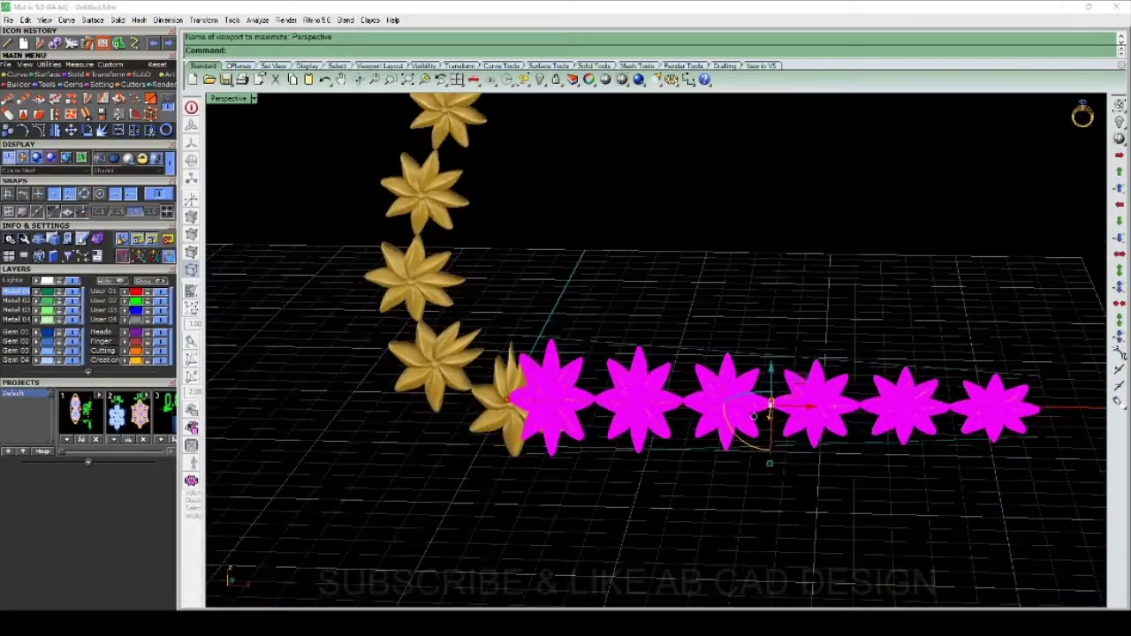
right_drag(753, 415, 609, 429)
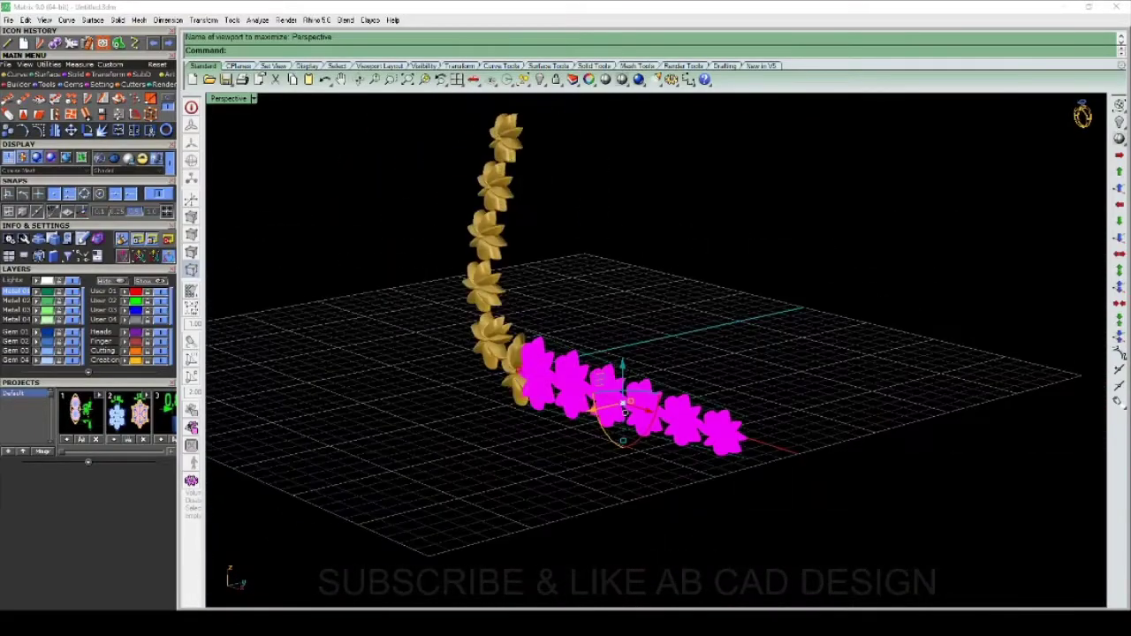
scroll(640, 400, up, 3)
Step: Rotate the straight flower row about -45° and further about its length, then deselect
right_drag(641, 389, 553, 392)
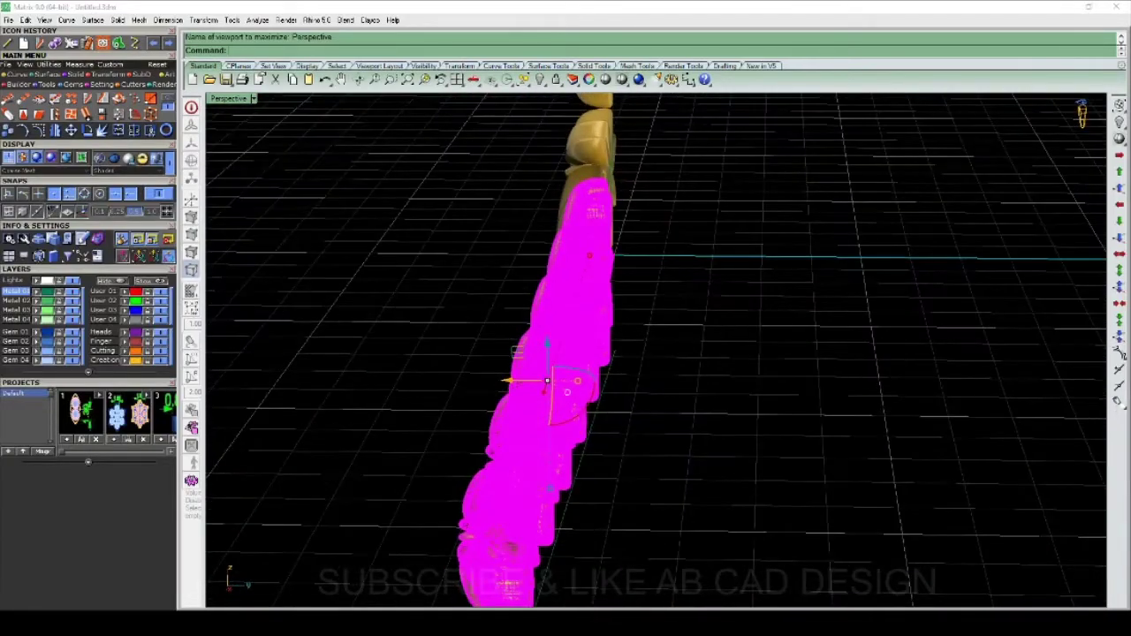
drag(583, 352, 572, 472)
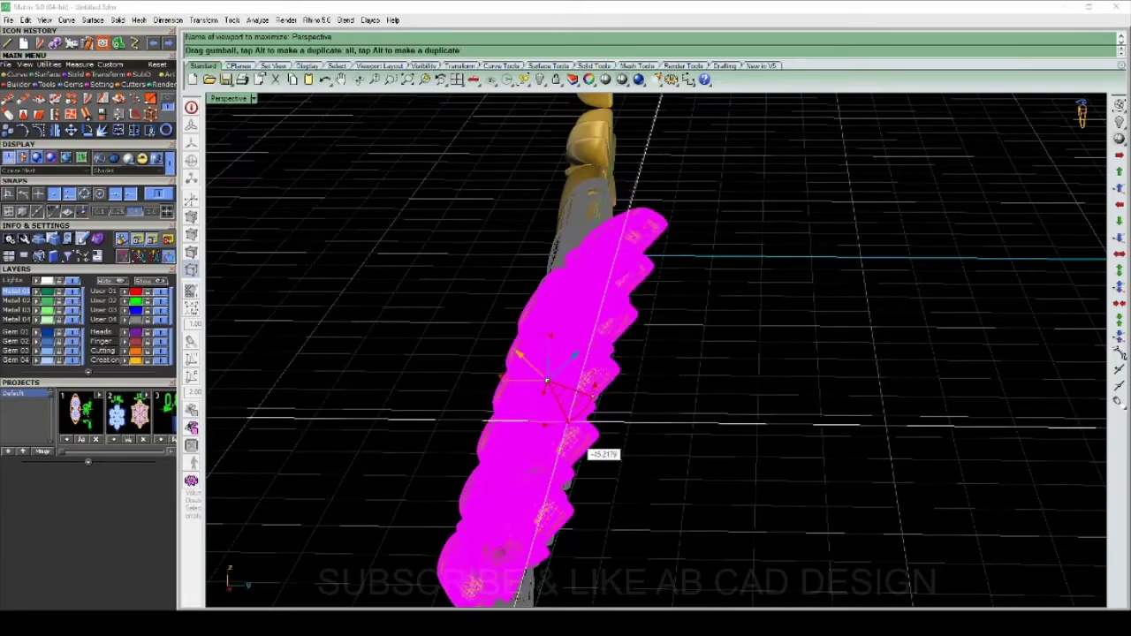
drag(584, 511, 531, 518)
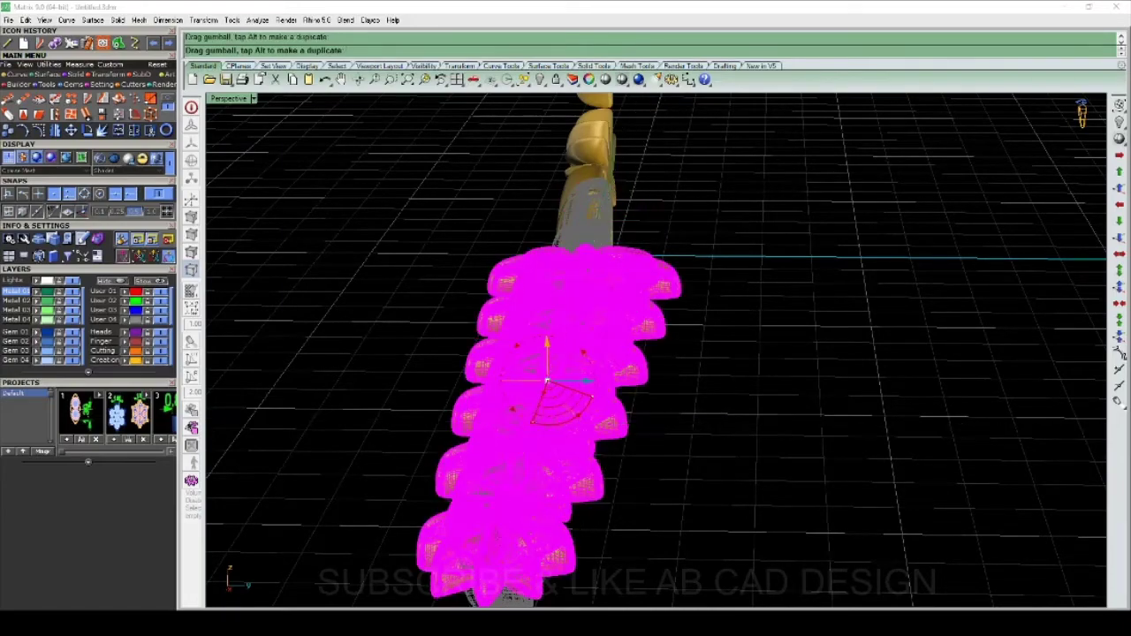
mouse_move(531, 518)
right_down()
mouse_move(548, 389)
mouse_move(583, 472)
mouse_move(641, 517)
mouse_move(623, 442)
mouse_move(609, 442)
mouse_move(645, 508)
right_up()
key(Escape)
Step: Orbit around to inspect the long chain of flowers along the curve
scroll(654, 353, up, 5)
mouse_move(654, 353)
right_down()
mouse_move(619, 371)
mouse_move(637, 415)
mouse_move(671, 389)
mouse_move(654, 416)
mouse_move(618, 389)
mouse_move(672, 460)
right_up()
scroll(565, 398, up, 3)
scroll(566, 398, up, 3)
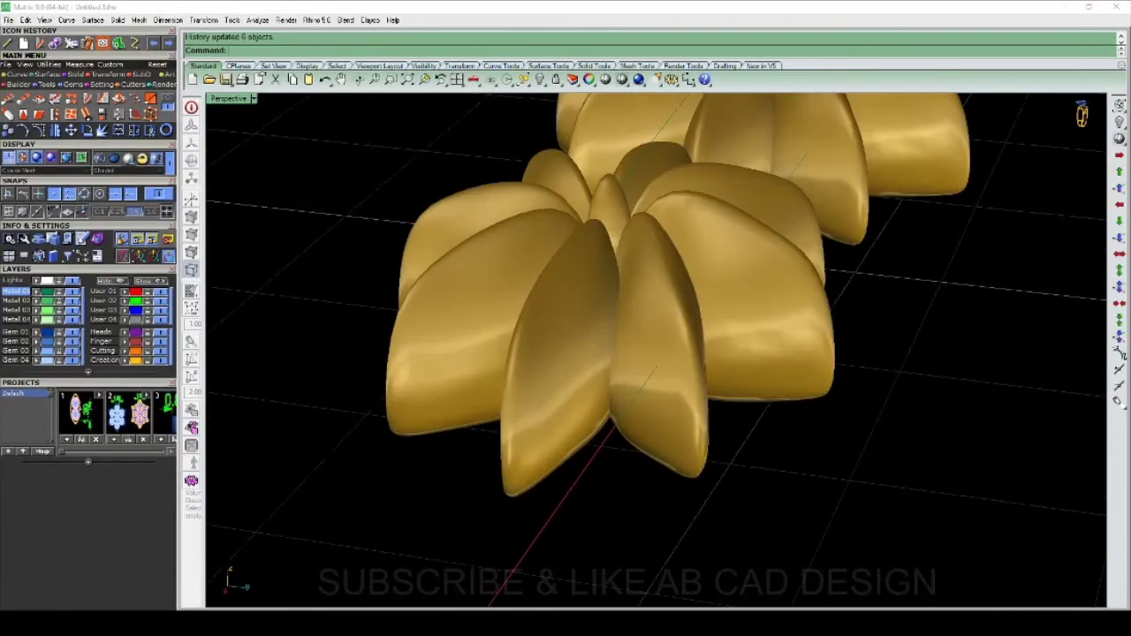
Step: Select all six flower meshes and maximize the Right side viewport
scroll(619, 354, down, 2)
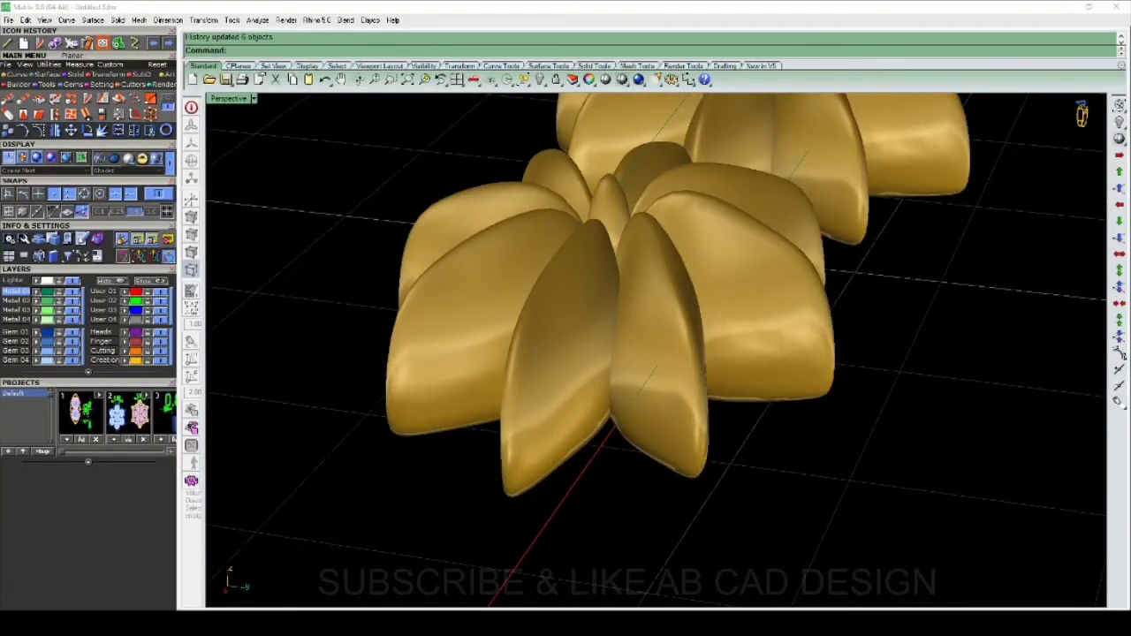
scroll(618, 354, up, 4)
key(ctrl+a)
right_drag(618, 353, 756, 149)
key(F4)
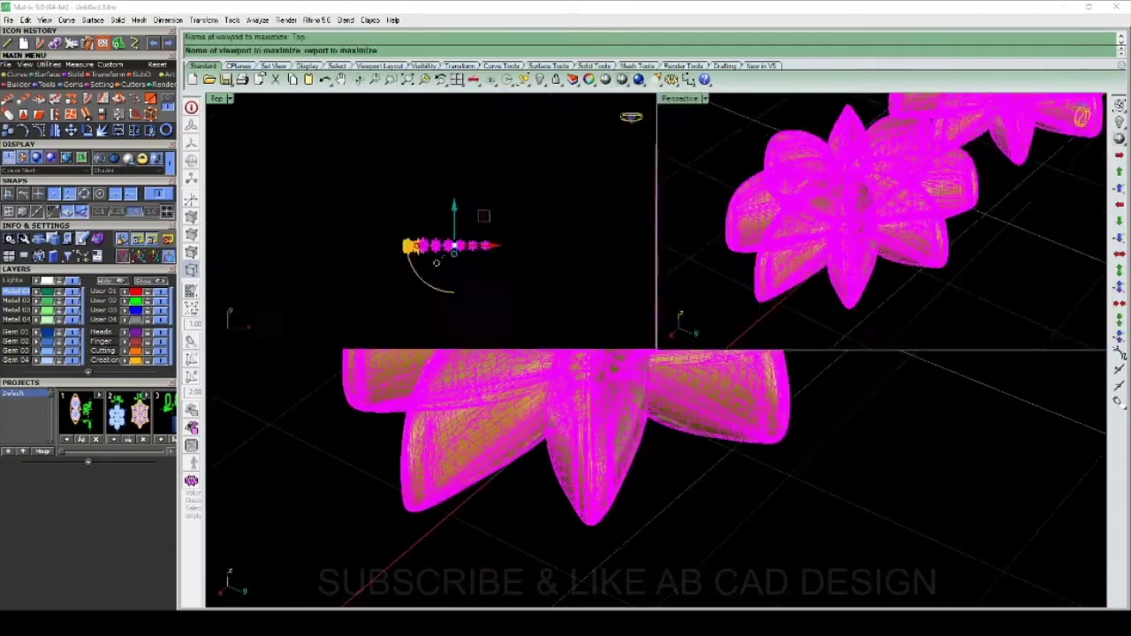
scroll(430, 313, up, 3)
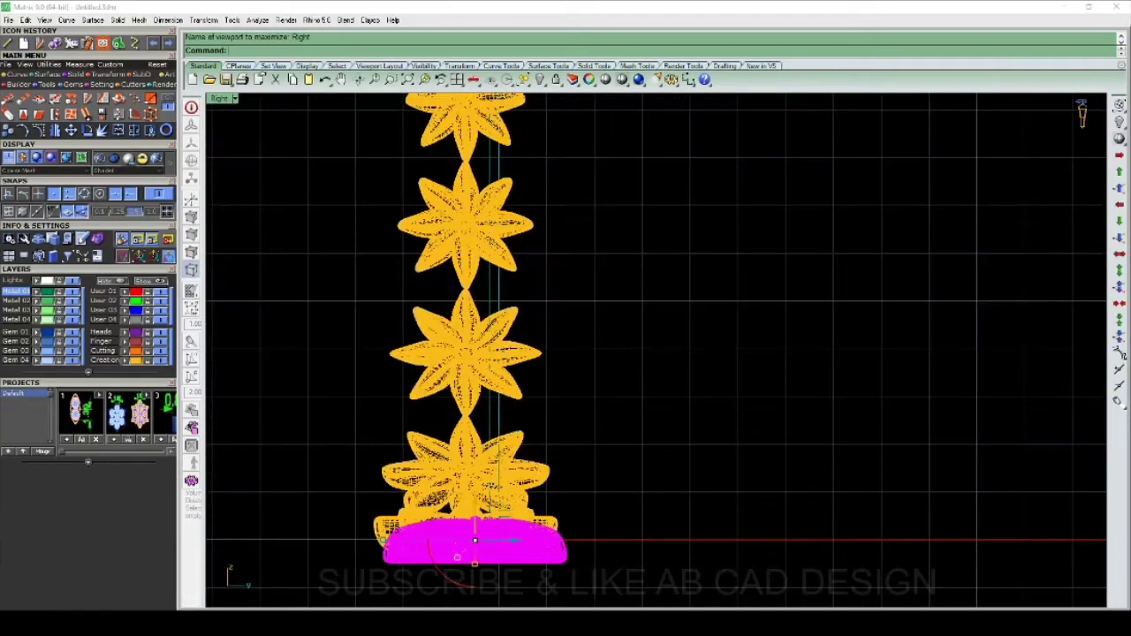
scroll(468, 442, down, 2)
scroll(535, 230, up, 5)
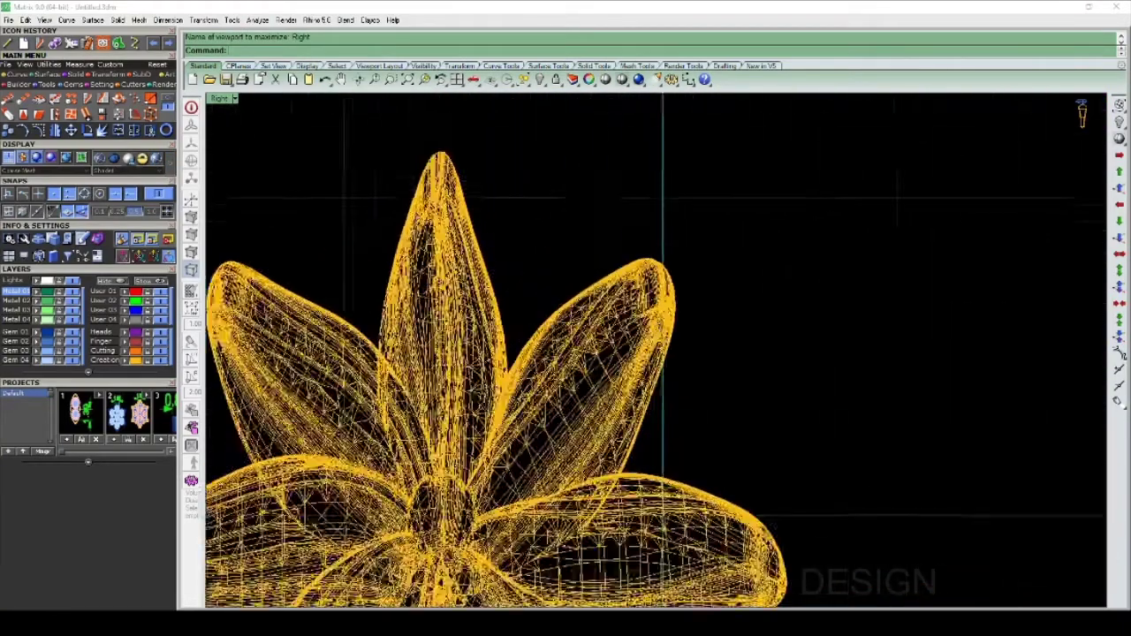
scroll(535, 230, down, 1)
Step: Shift the flowers sideways with the gumball arrow and dismiss the History Warning
text(m)
key(Return)
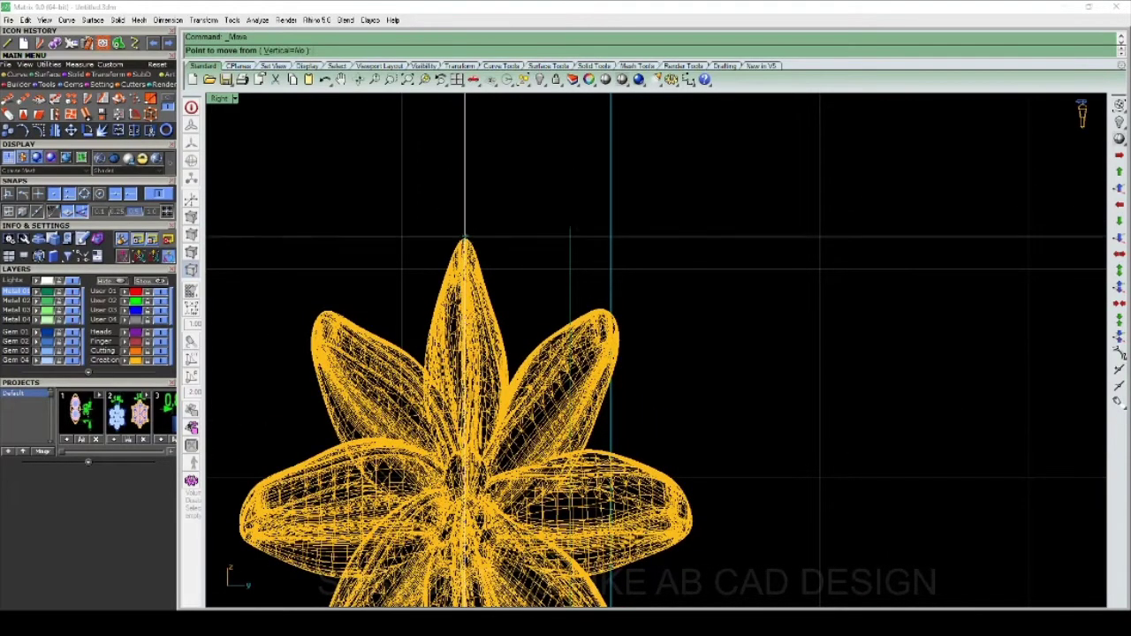
scroll(461, 241, down, 3)
key(Escape)
key(ctrl+a)
scroll(521, 265, up, 2)
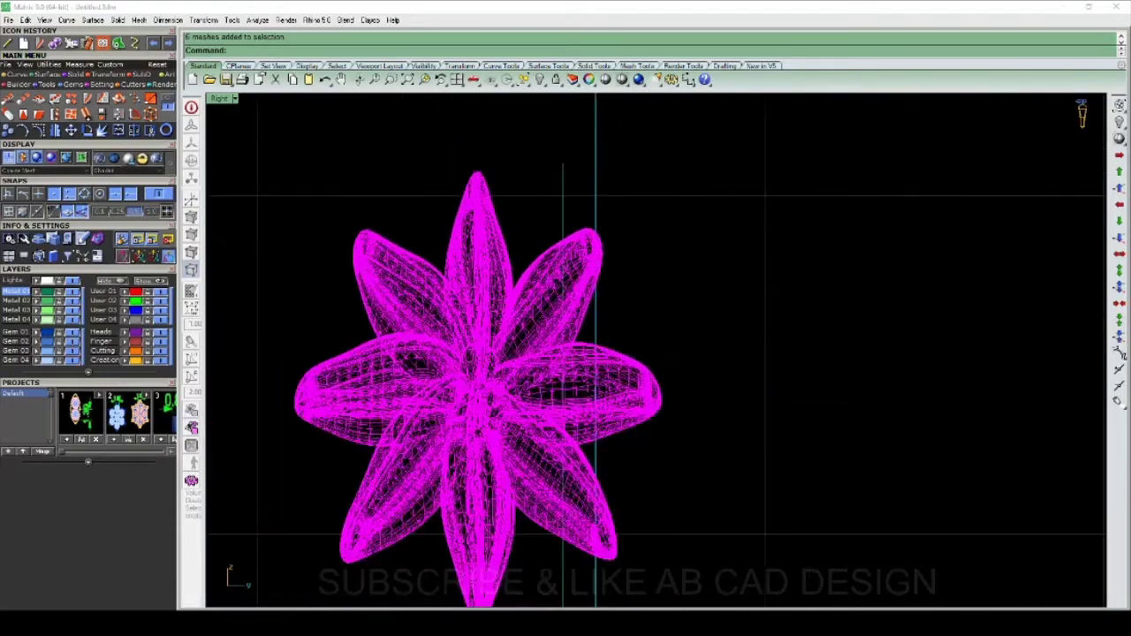
scroll(521, 354, down, 6)
scroll(531, 372, up, 3)
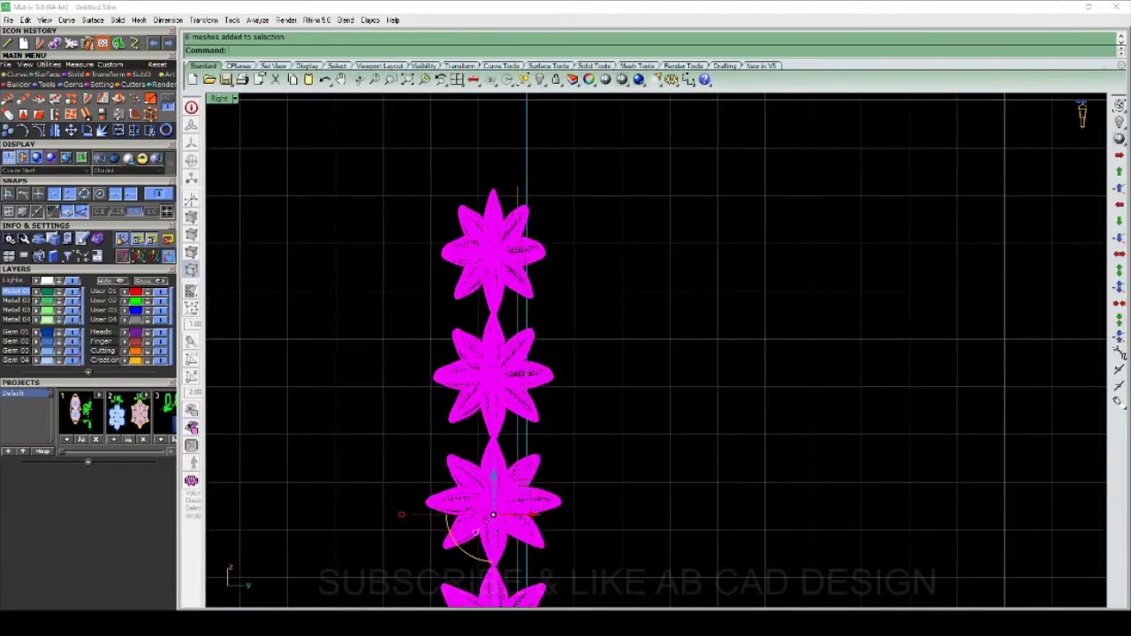
drag(528, 514, 555, 517)
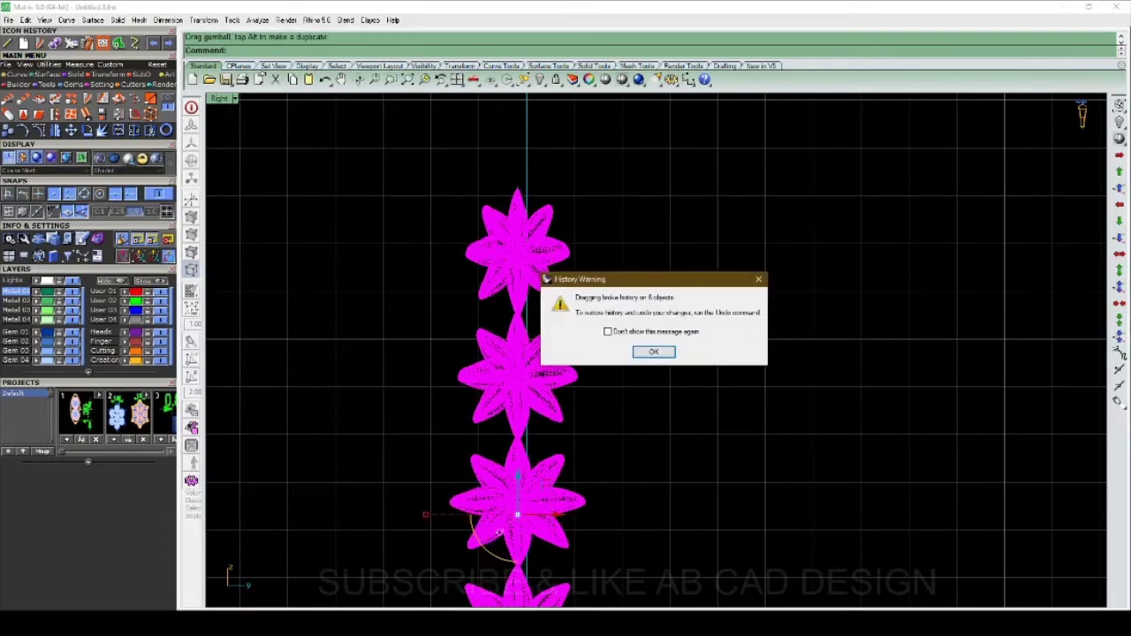
key(Return)
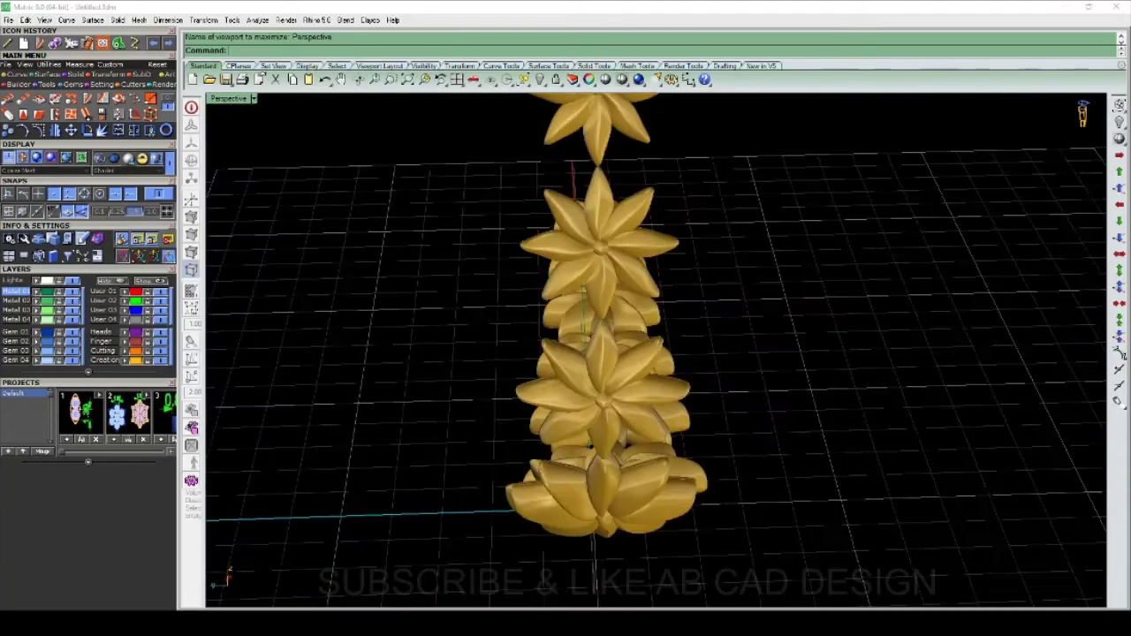
Step: Window-select the flower chain with its curves and hide it
drag(589, 349, 583, 305)
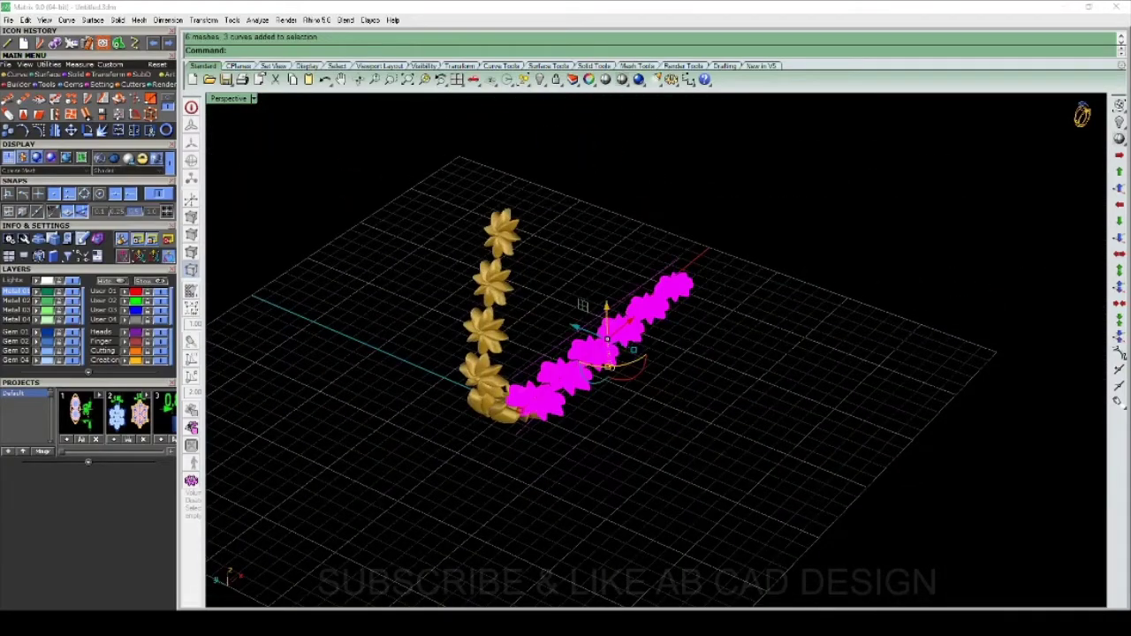
text(H)
key(Return)
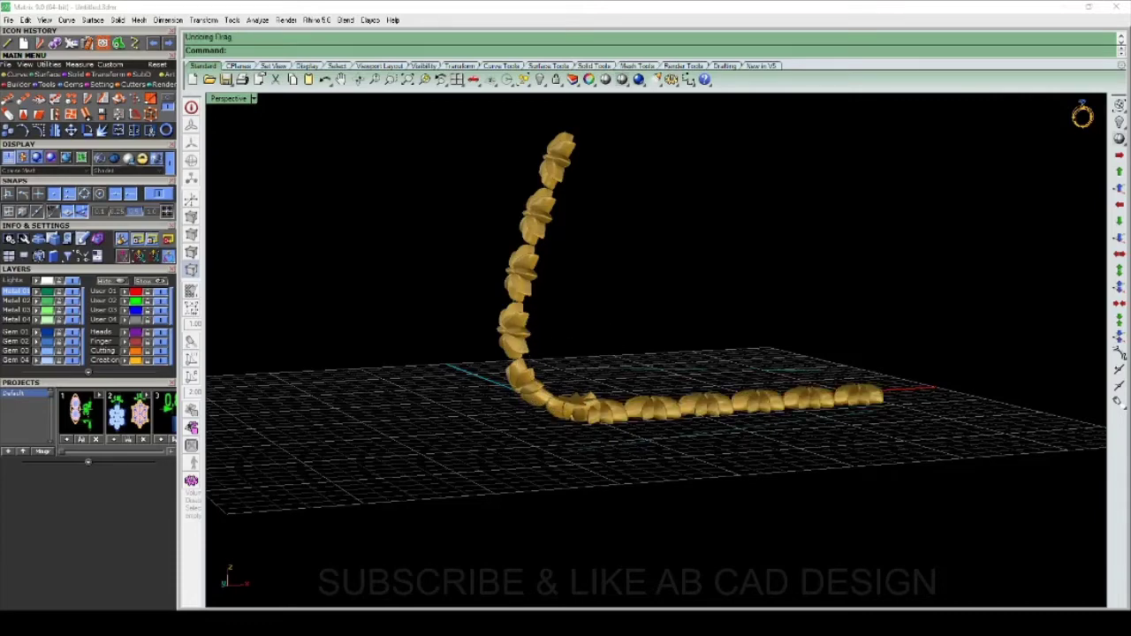
Step: Undo then redo the flow along the curve, and rotate the strip surface flat
key(ctrl+z)
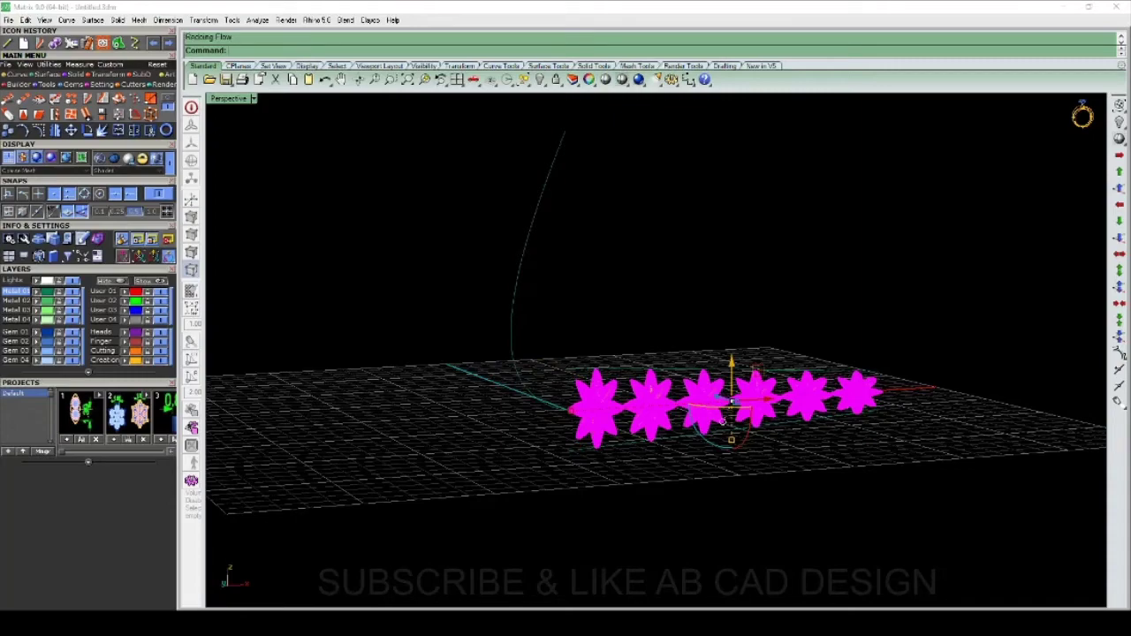
key(ctrl+y)
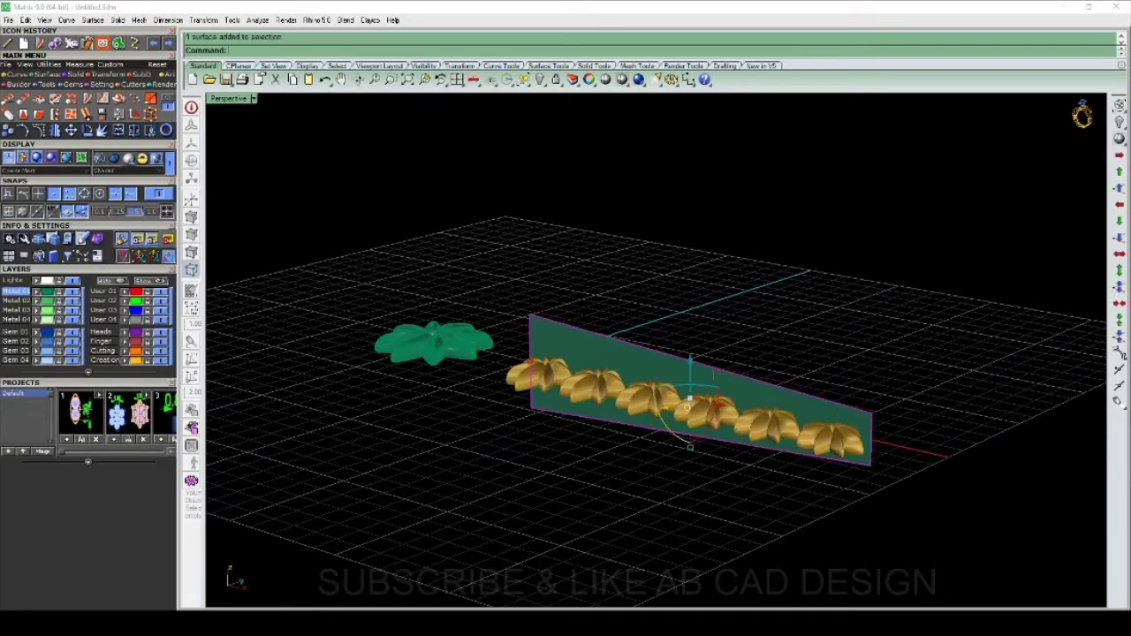
drag(659, 411, 664, 459)
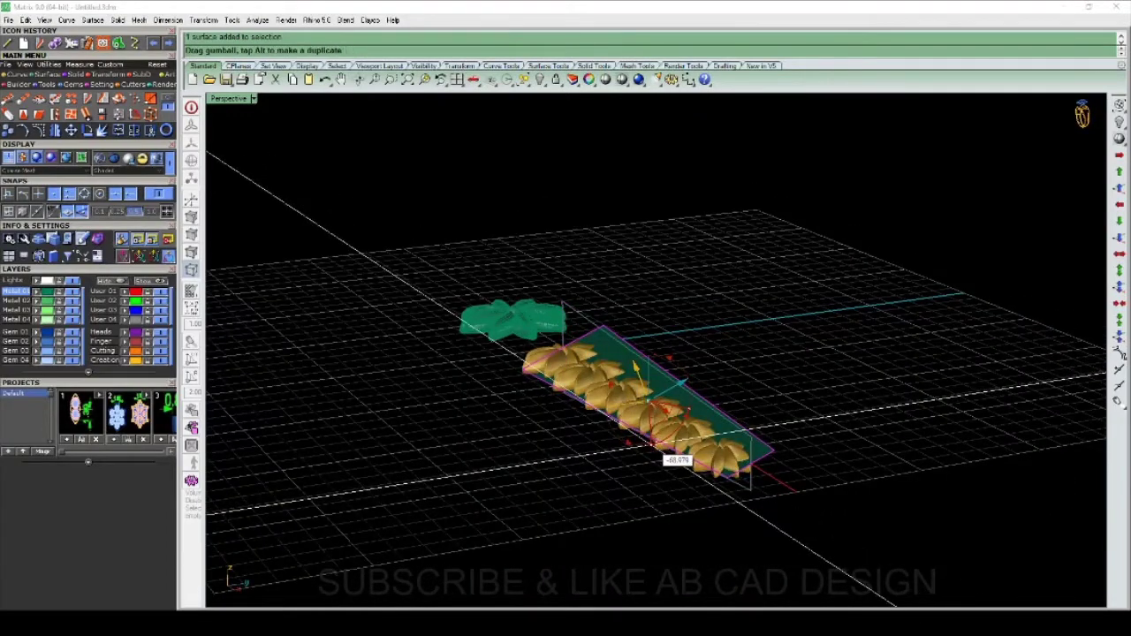
click(652, 351)
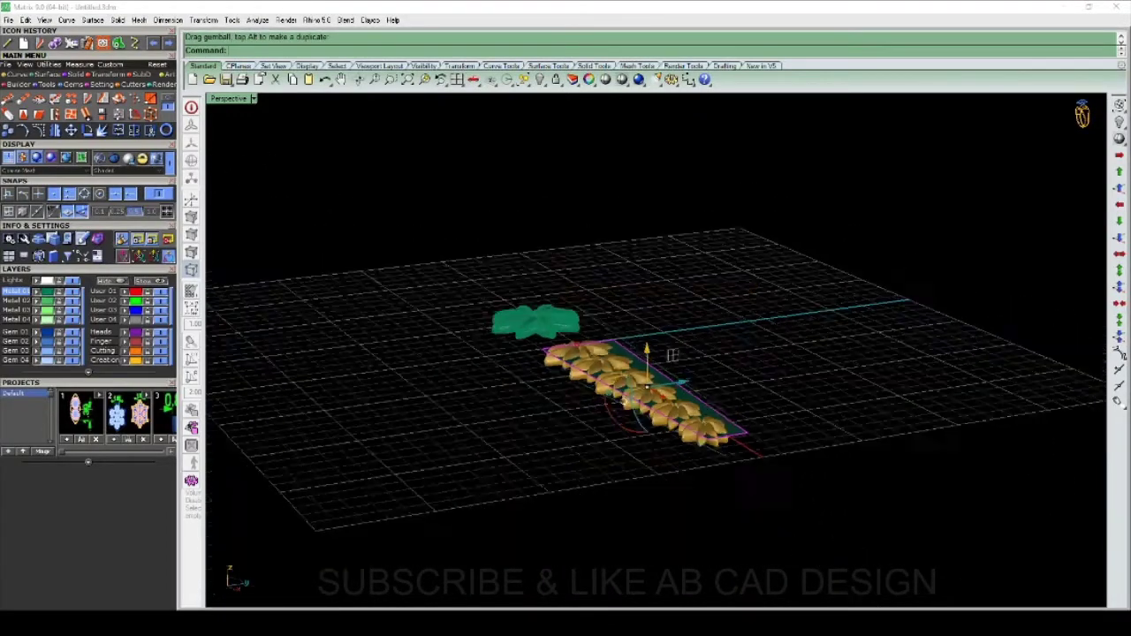
right_drag(653, 380, 654, 416)
scroll(619, 371, up, 5)
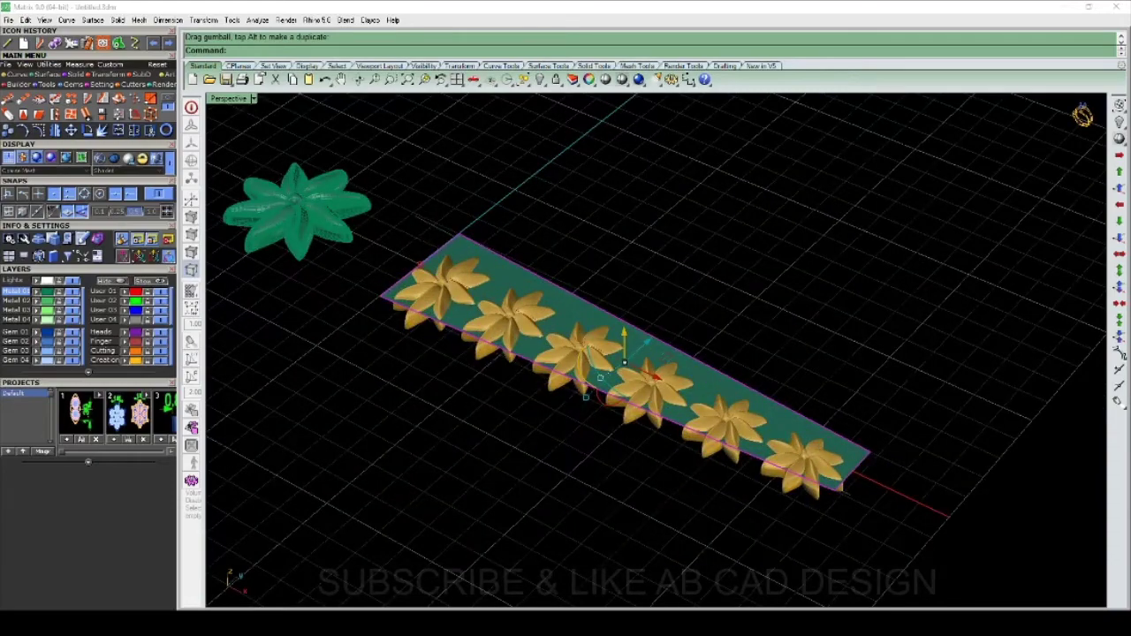
Step: Hide the strip surface, swap hidden objects, and start Flow along Curve on the strip
key(ctrl+h)
scroll(601, 377, down, 3)
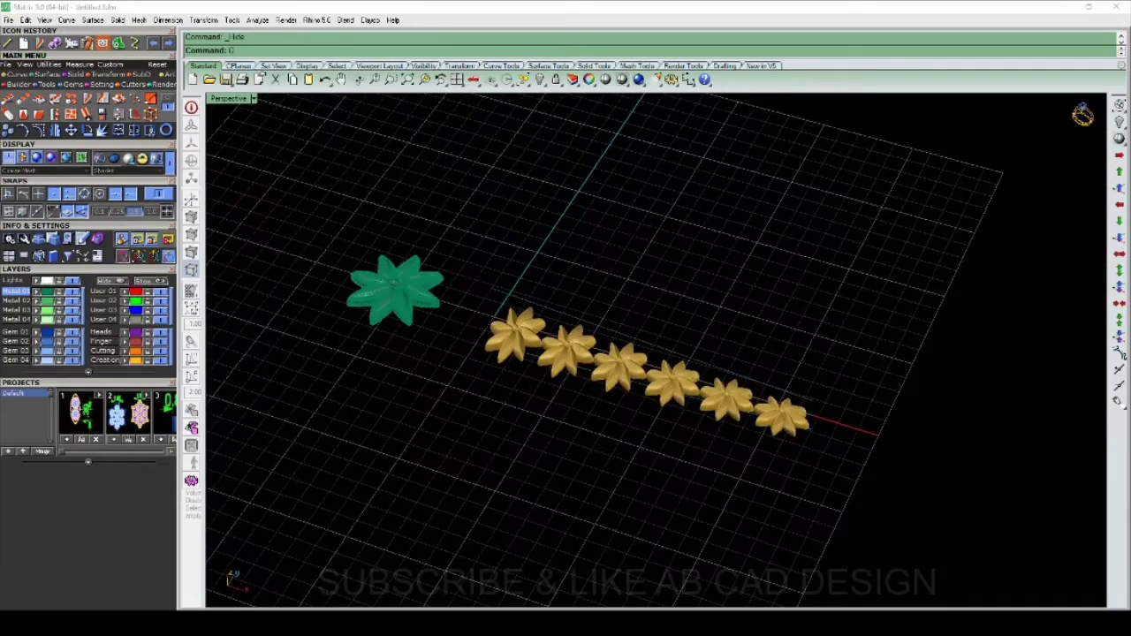
key(ctrl+alt+h)
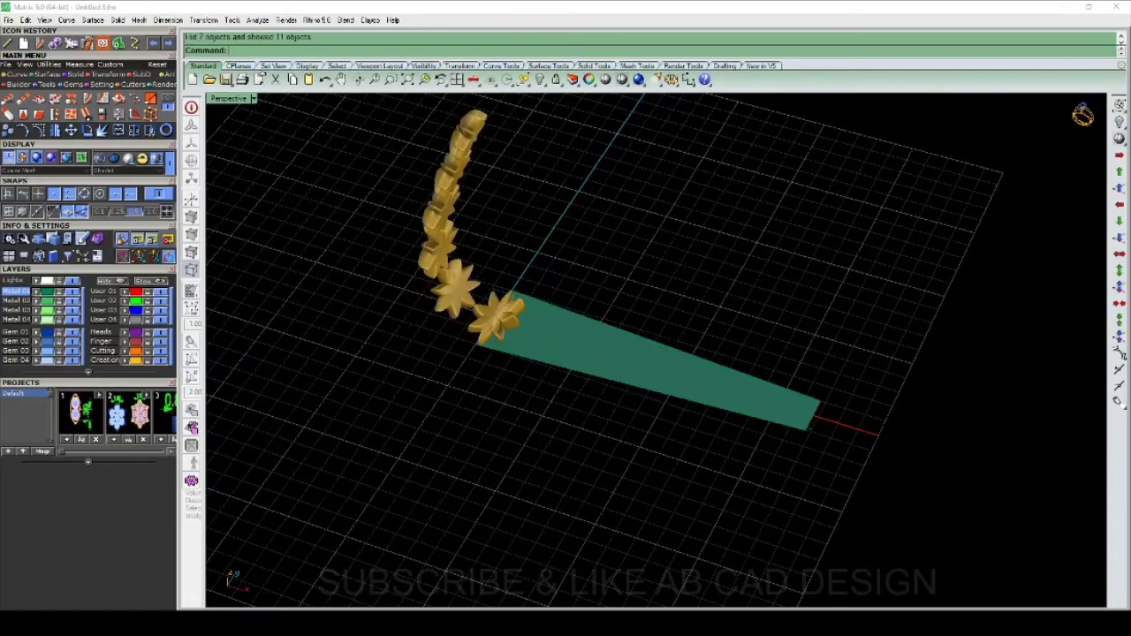
scroll(636, 393, up, 5)
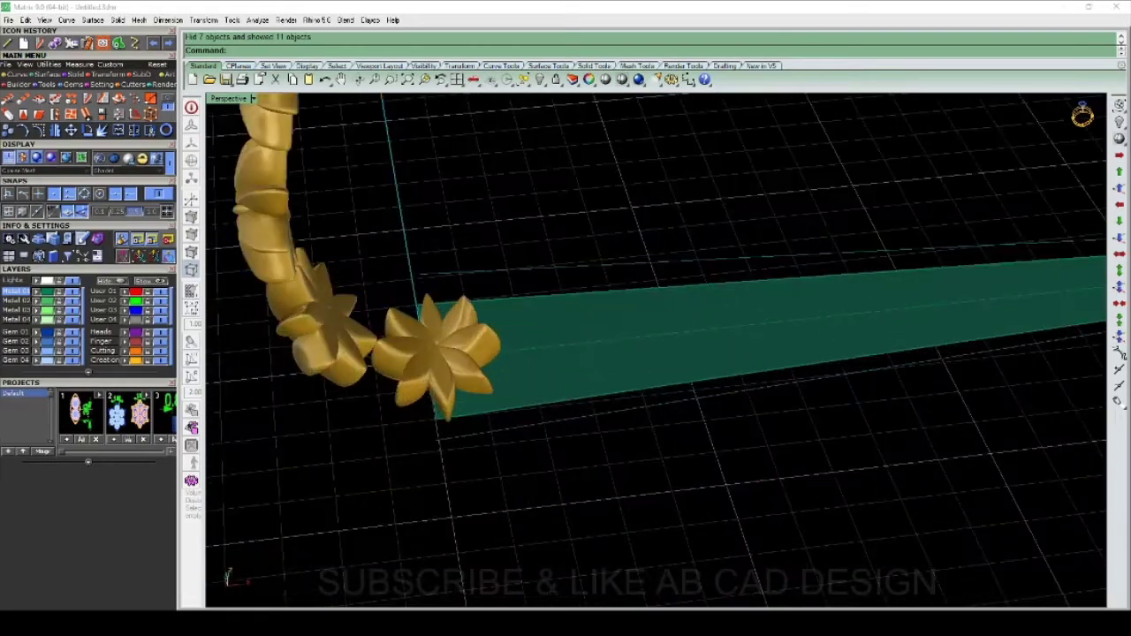
scroll(654, 354, down, 3)
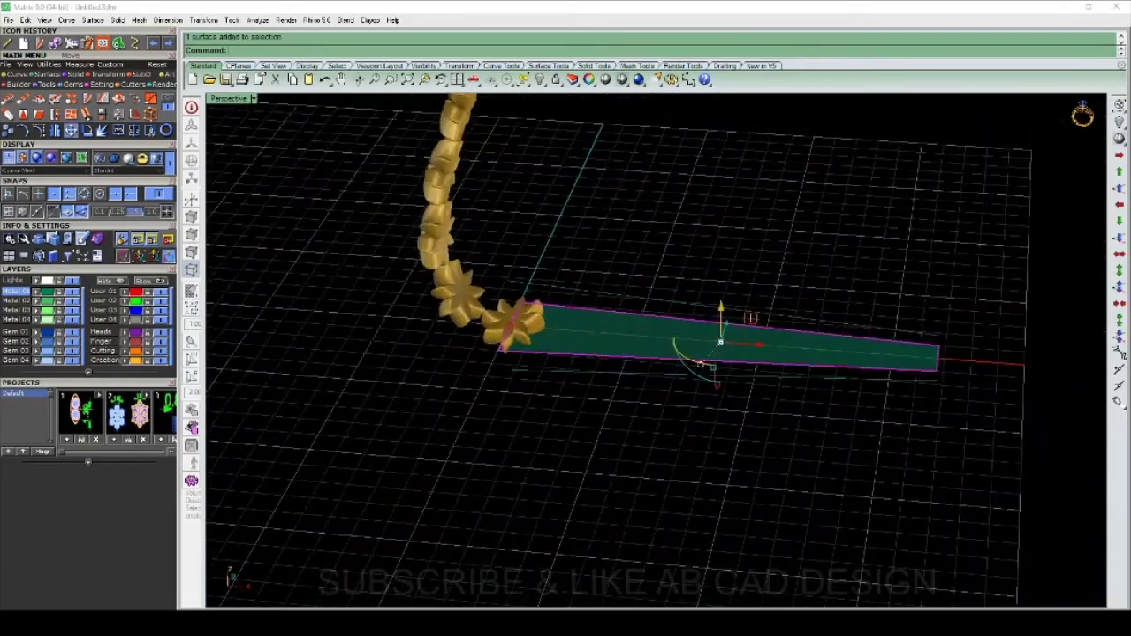
click(72, 98)
scroll(653, 354, up, 3)
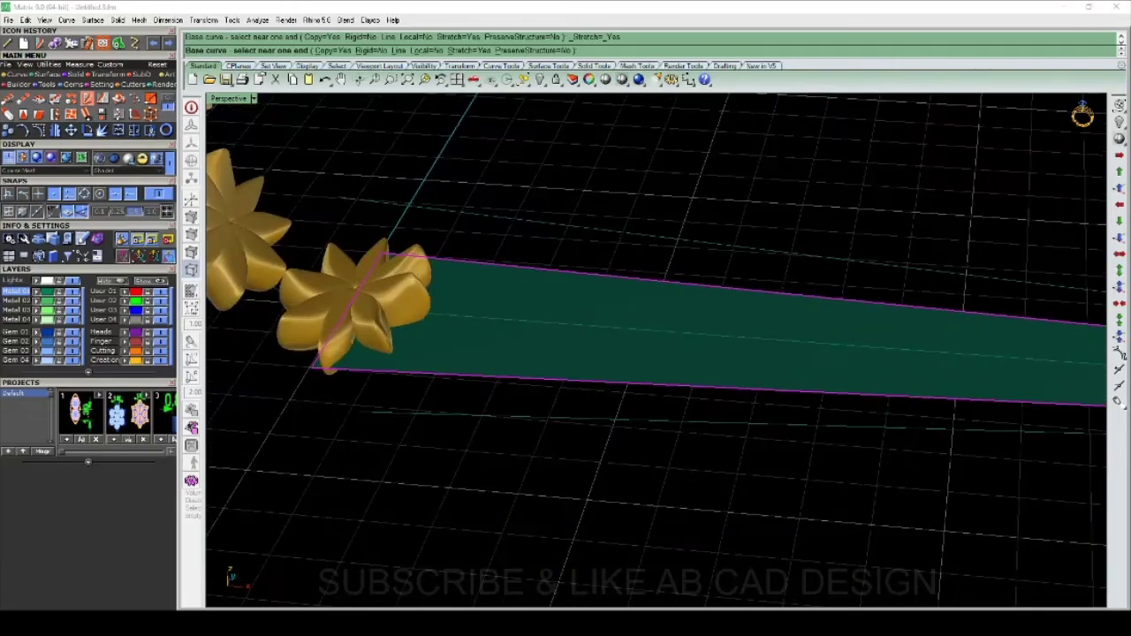
click(424, 212)
right_drag(654, 353, 495, 353)
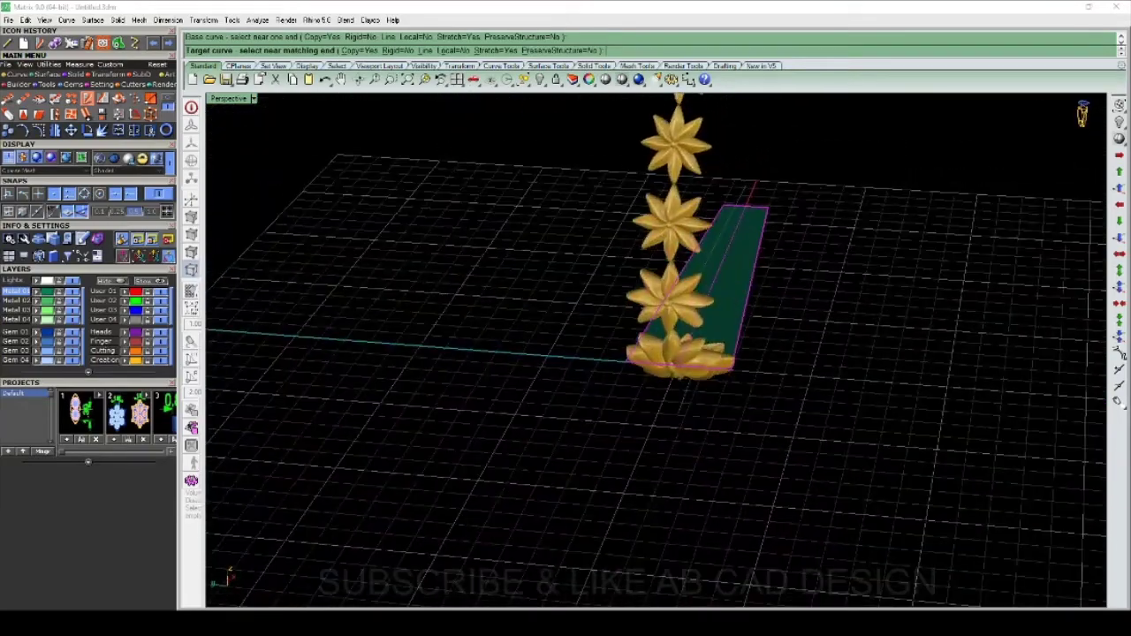
scroll(654, 354, up, 5)
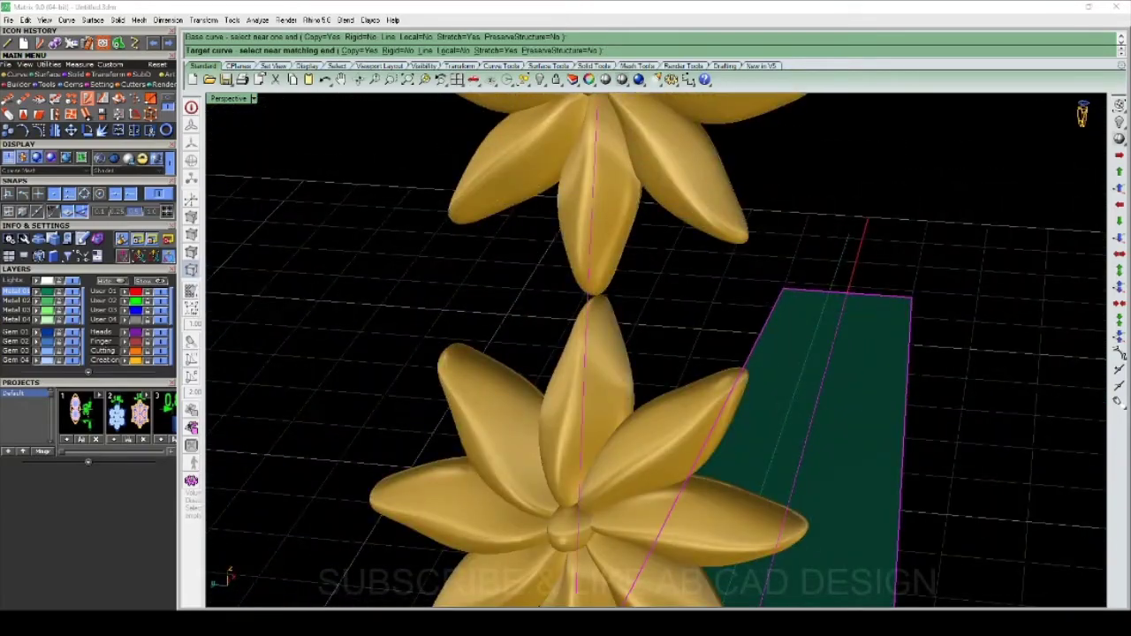
click(684, 478)
scroll(654, 353, down, 5)
mouse_move(654, 353)
right_down()
mouse_move(565, 292)
mouse_move(619, 336)
mouse_move(619, 353)
right_up()
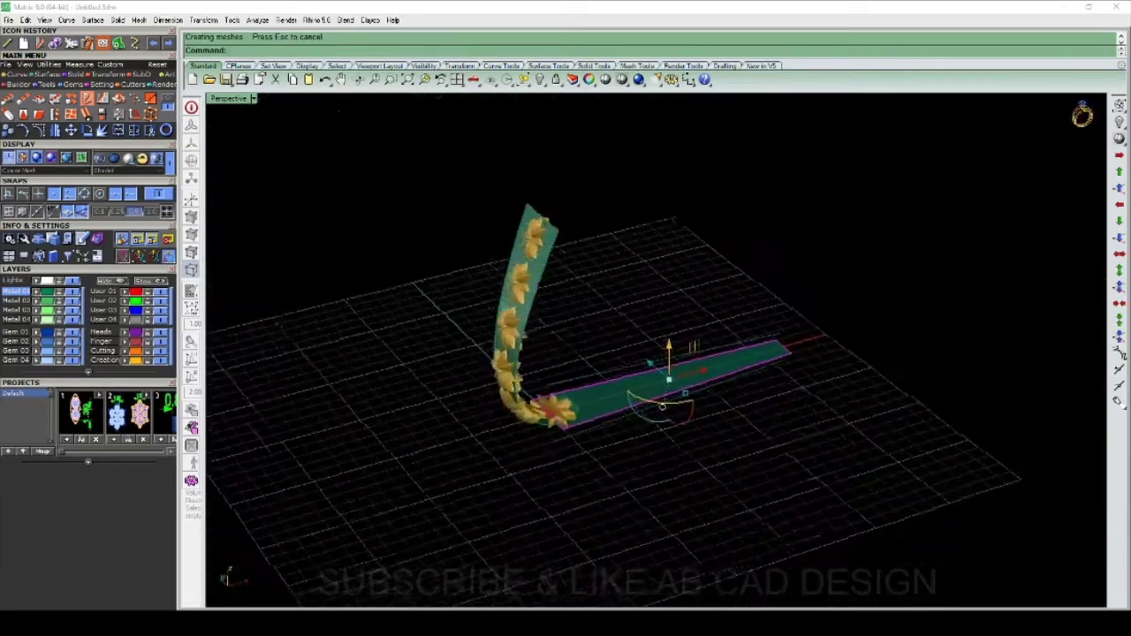
mouse_move(694, 346)
right_down()
mouse_move(618, 336)
mouse_move(654, 301)
mouse_move(636, 353)
right_up()
scroll(624, 362, up, 3)
mouse_move(630, 406)
right_down()
mouse_move(654, 392)
mouse_move(595, 404)
right_up()
scroll(653, 391, up, 3)
scroll(595, 404, down, 2)
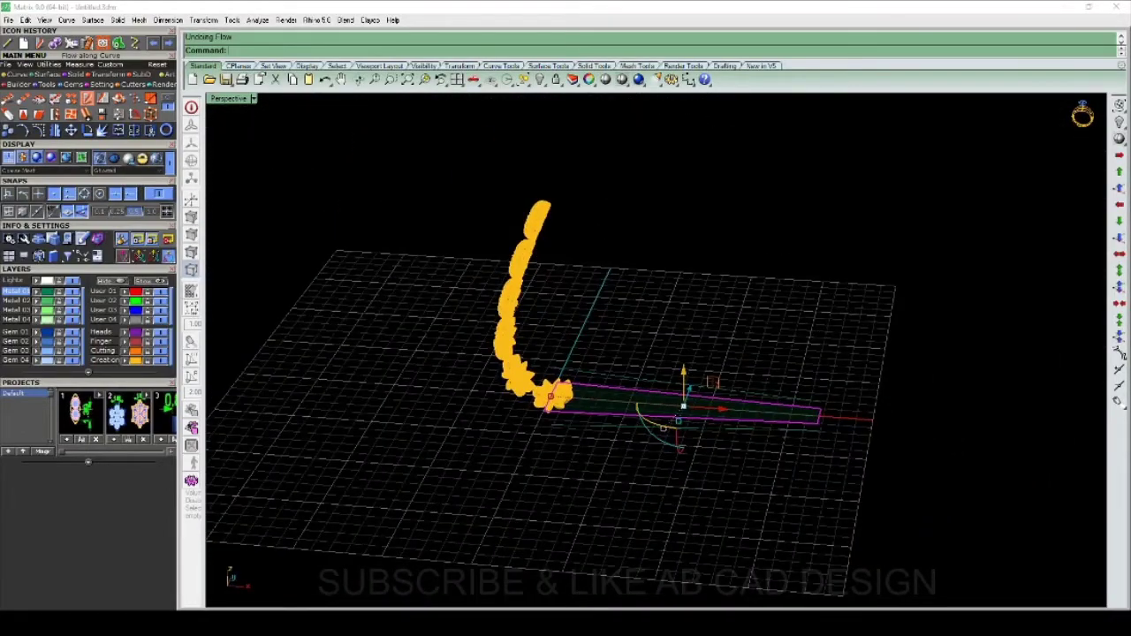
Step: Orbit around the flower column down to a low side view
scroll(811, 409, up, 3)
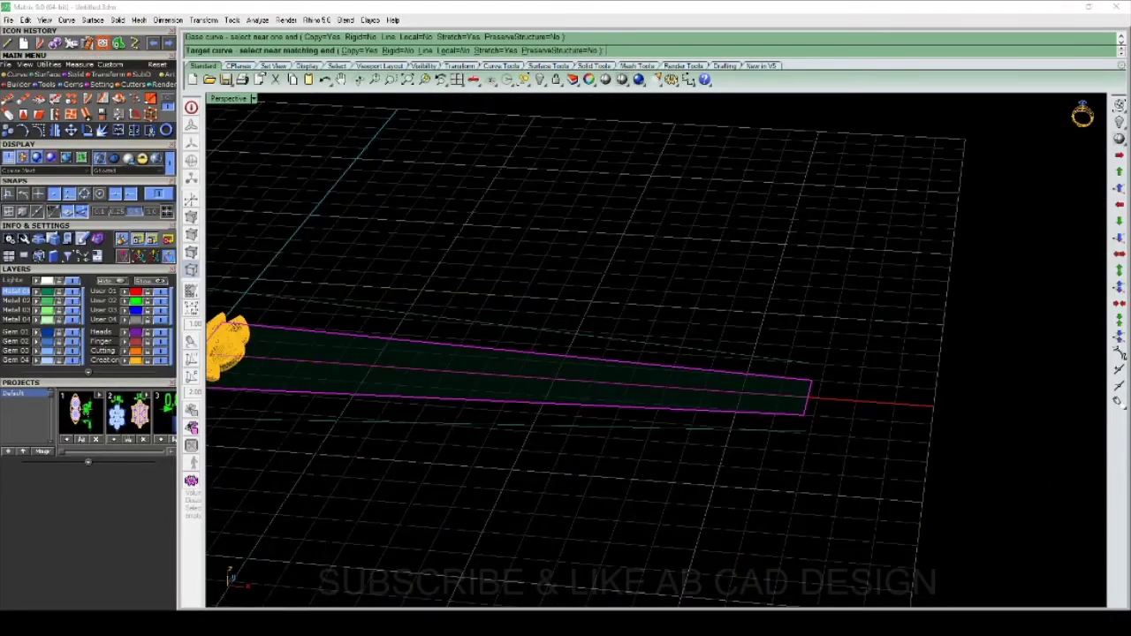
scroll(654, 353, down, 3)
right_drag(654, 353, 671, 336)
scroll(672, 336, up, 3)
scroll(672, 336, up, 2)
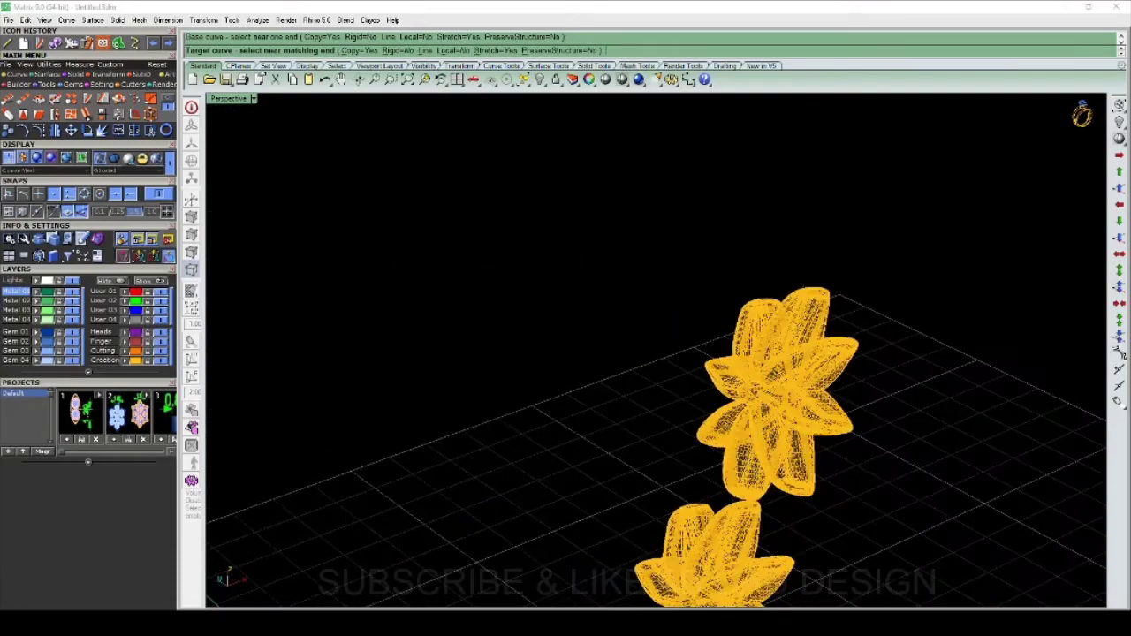
scroll(782, 388, up, 3)
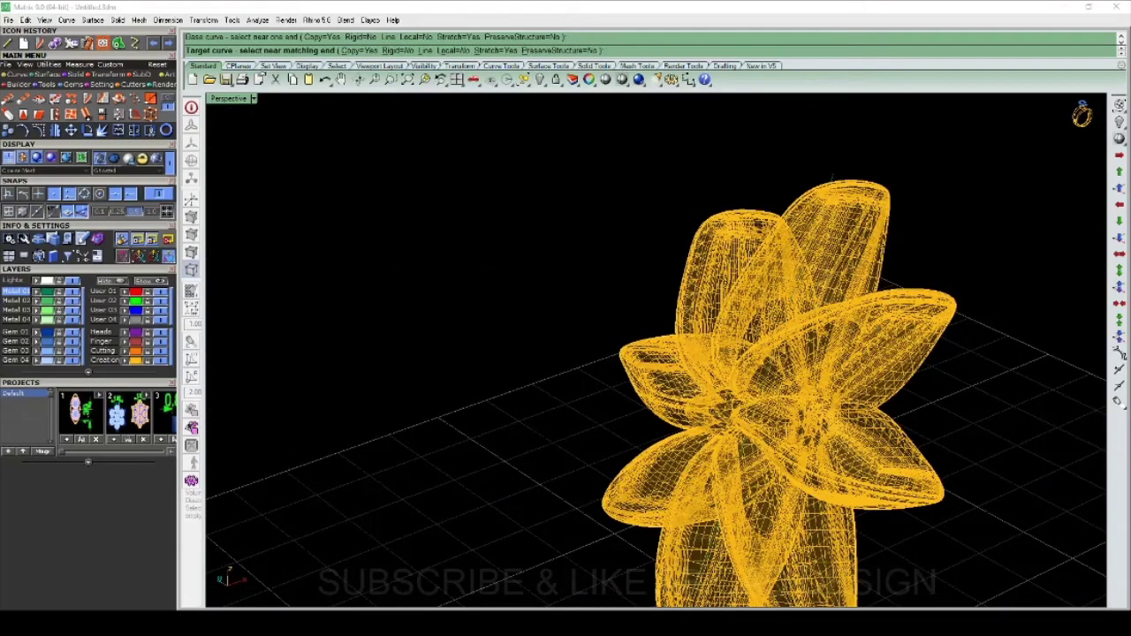
scroll(832, 176, down, 3)
scroll(833, 176, down, 3)
mouse_move(833, 177)
right_down()
mouse_move(845, 519)
mouse_move(795, 371)
right_up()
scroll(796, 371, up, 2)
scroll(795, 371, up, 2)
Step: Window-select the objects at the right, then view the strip from near top-down
drag(883, 410, 792, 306)
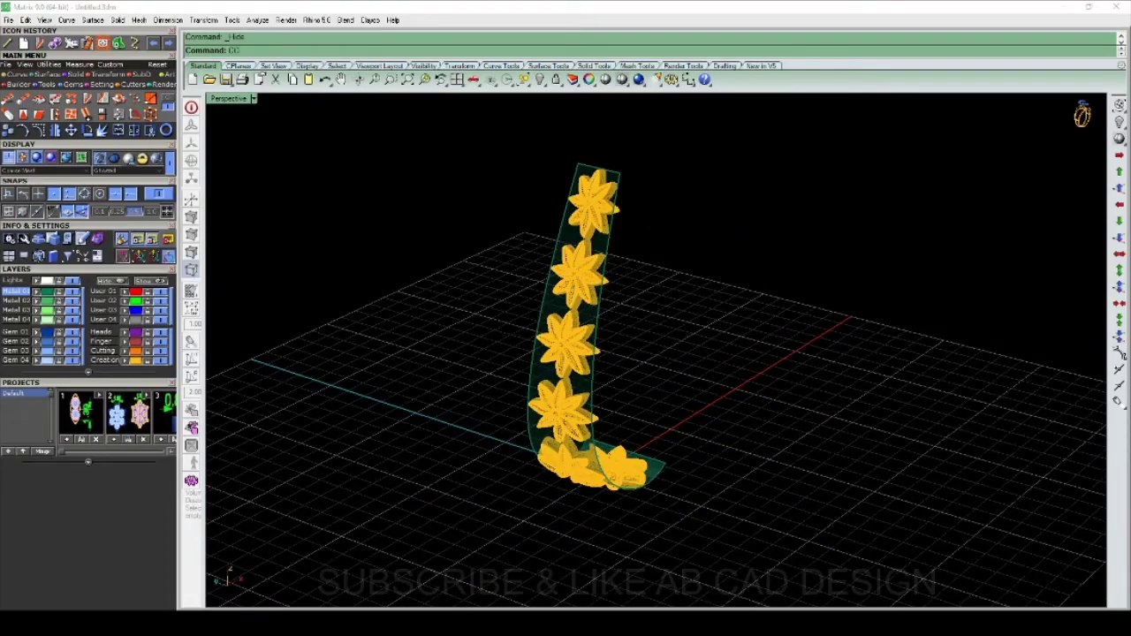
scroll(618, 354, down, 3)
scroll(618, 353, up, 2)
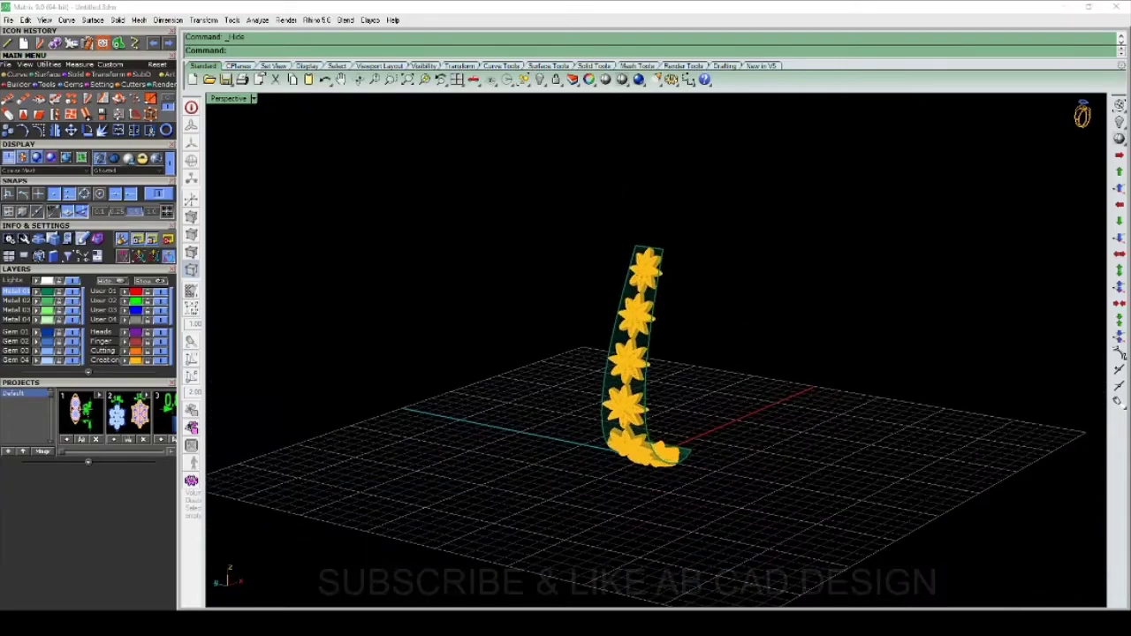
mouse_move(654, 266)
right_down()
mouse_move(672, 494)
mouse_move(659, 301)
mouse_move(636, 301)
mouse_move(636, 371)
mouse_move(645, 300)
mouse_move(610, 327)
mouse_move(557, 309)
mouse_move(570, 322)
mouse_move(600, 314)
right_up()
Step: Thicken the curved strip into a solid band with OffsetSrf
key(Return)
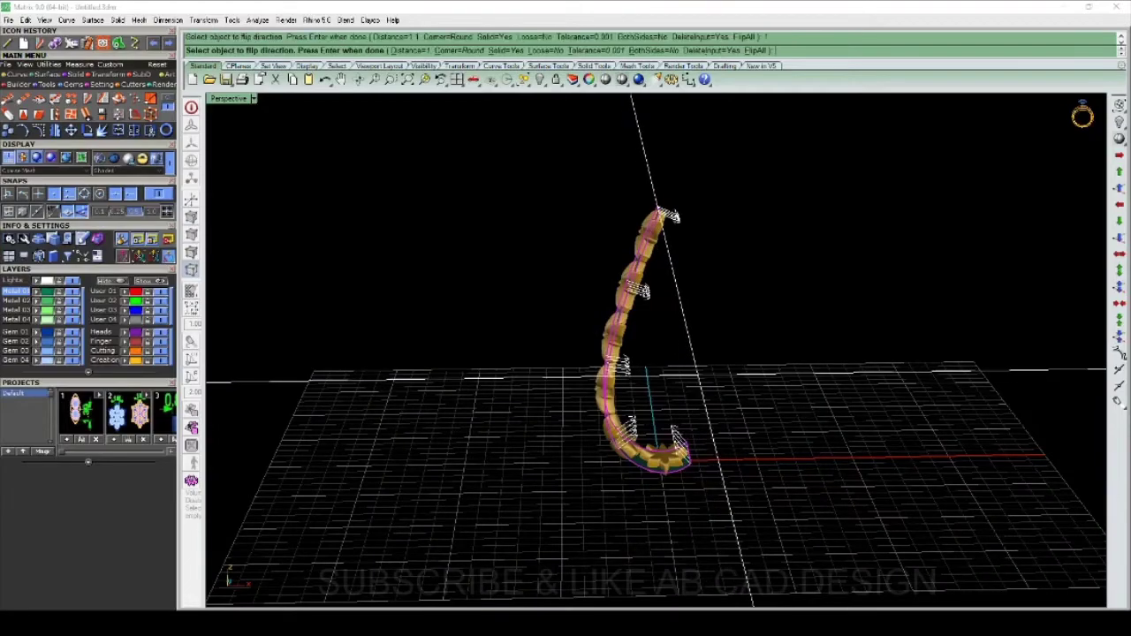
key(Return)
key(Return)
right_drag(566, 354, 760, 305)
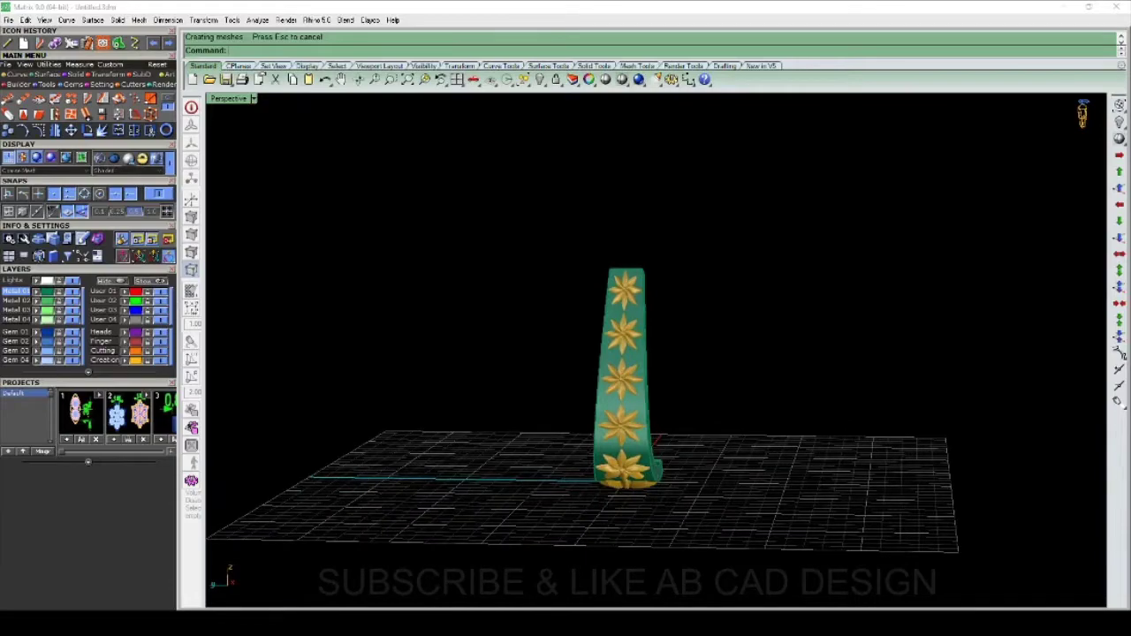
Step: Maximize the Right viewport, then switch it to Front and recentre the piece
key(ctrl+F3)
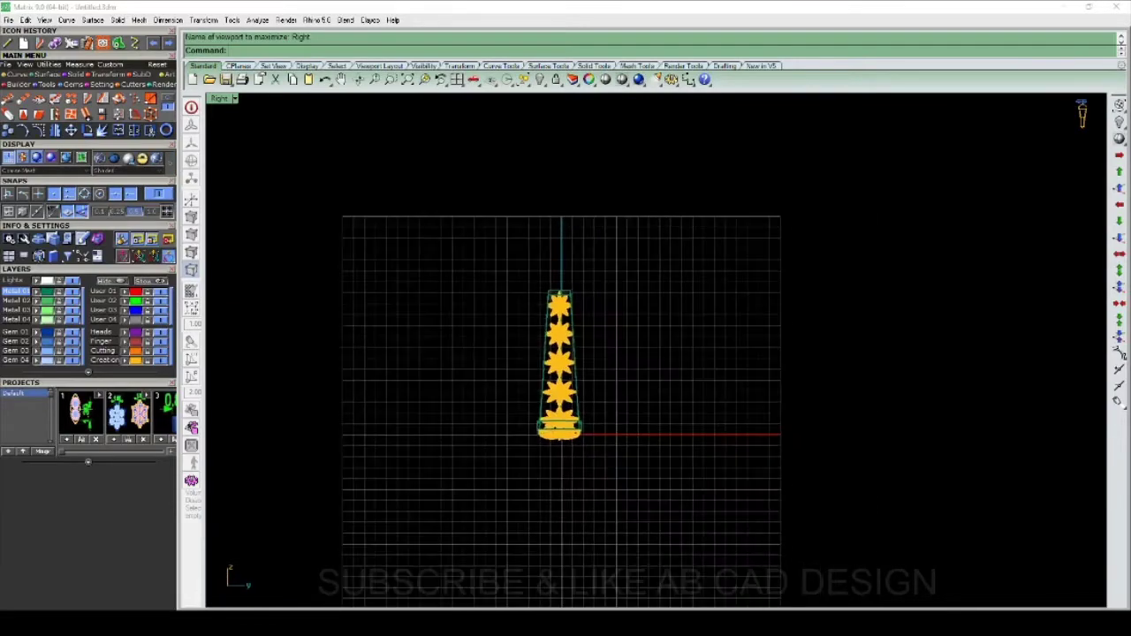
scroll(565, 353, up, 5)
scroll(566, 354, down, 4)
scroll(565, 353, down, 1)
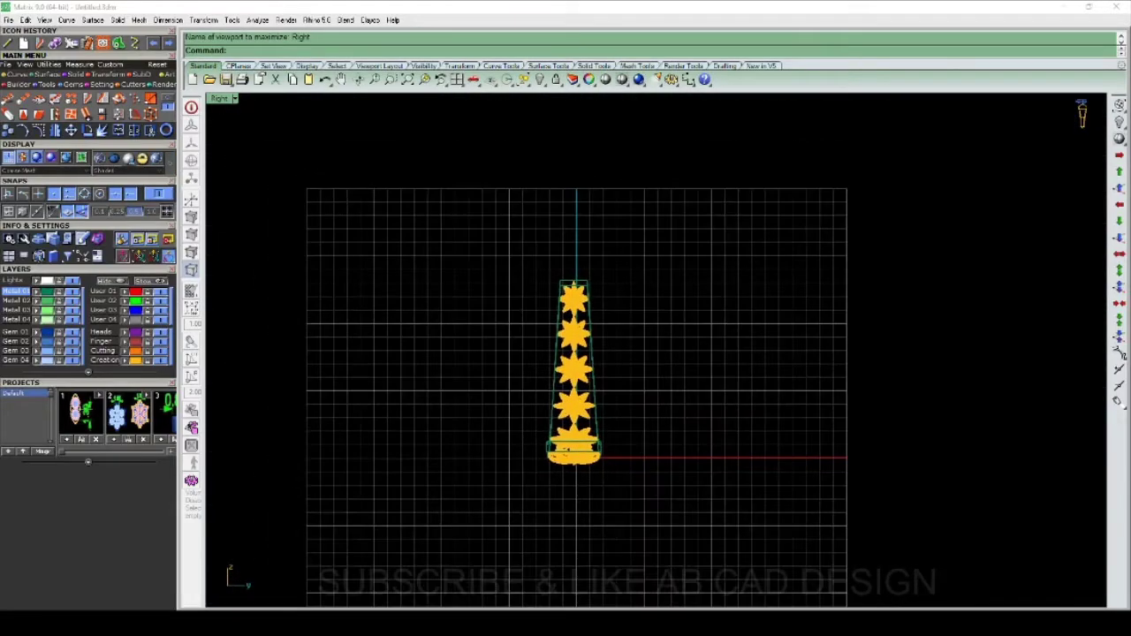
key(ctrl+F2)
scroll(531, 126, up, 3)
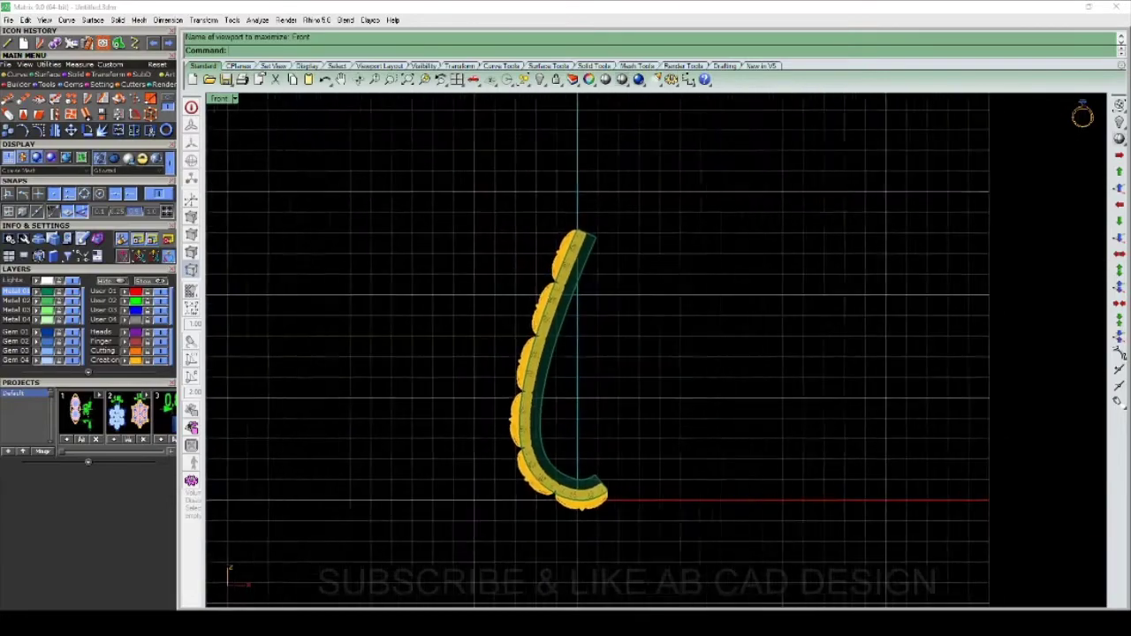
scroll(531, 125, up, 1)
key(Right)
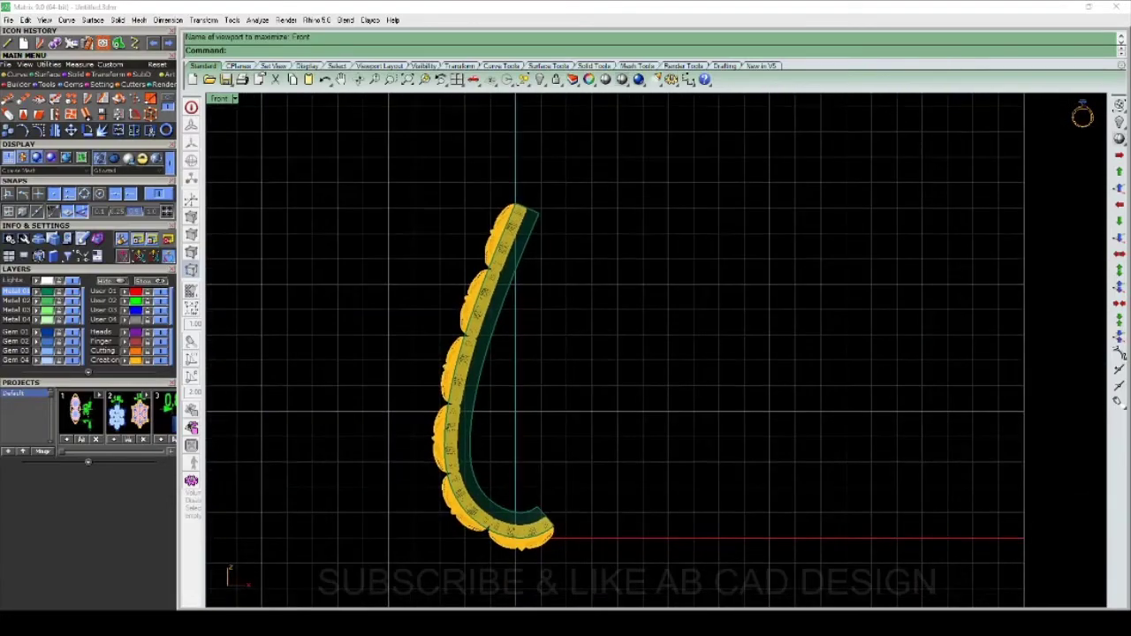
Step: Draw a straight line of length 9 from the top of the curve
text(line)
key(Return)
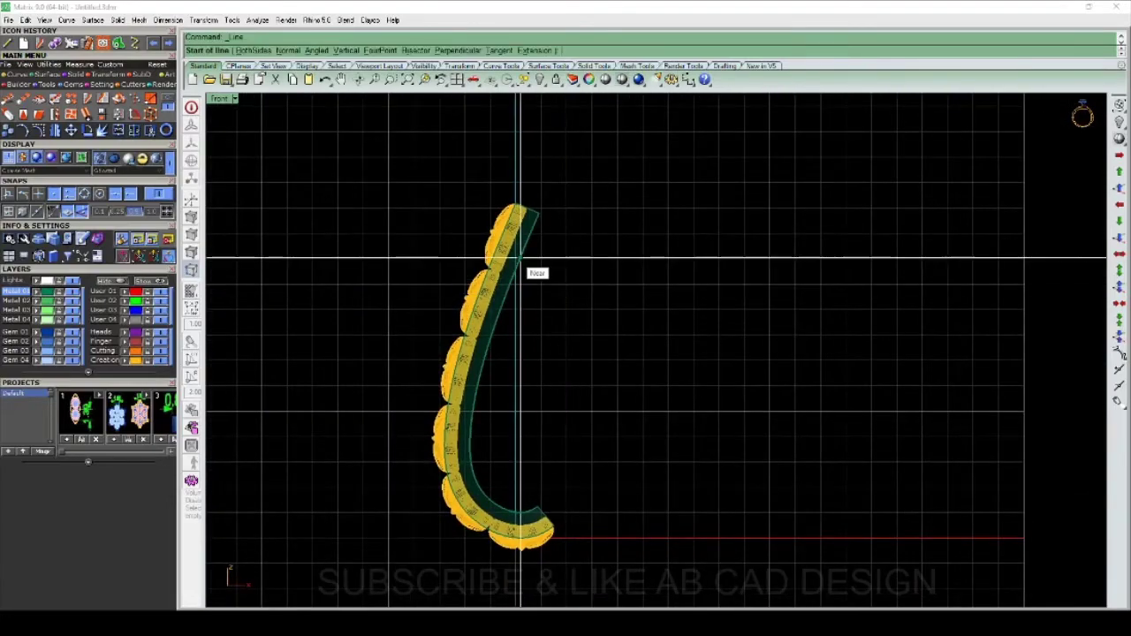
click(526, 243)
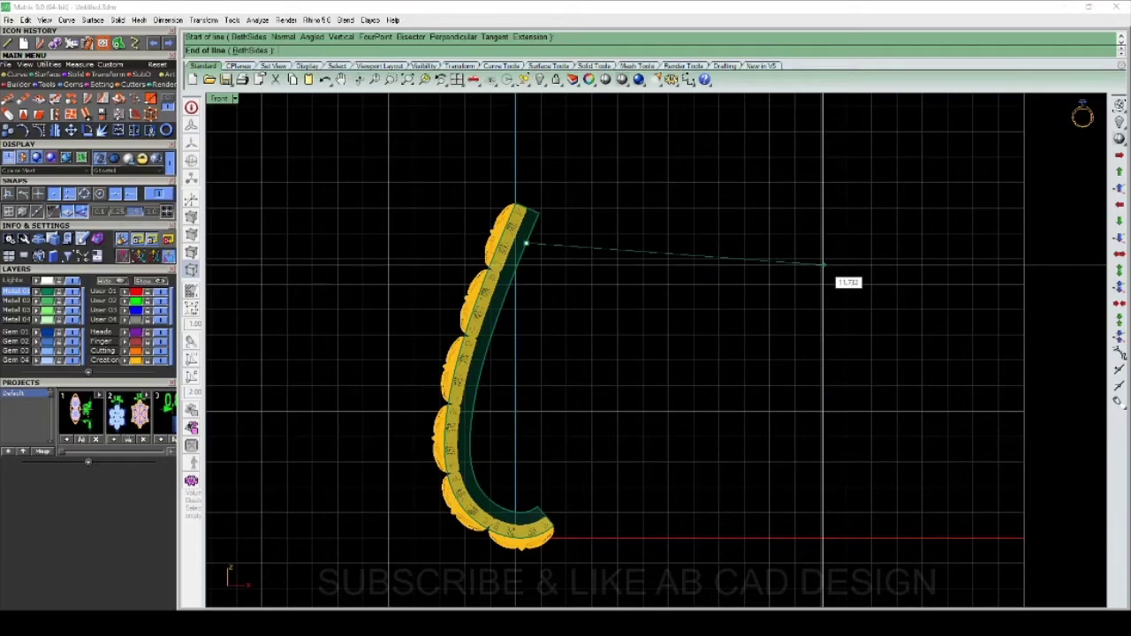
text(1)
key(Return)
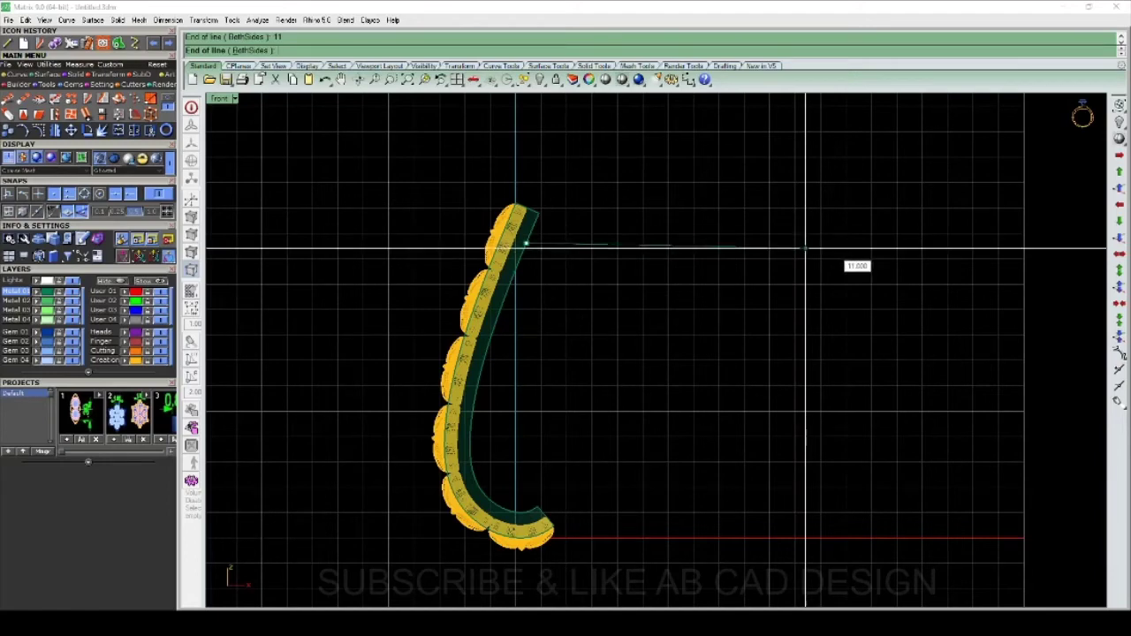
text(9)
key(Return)
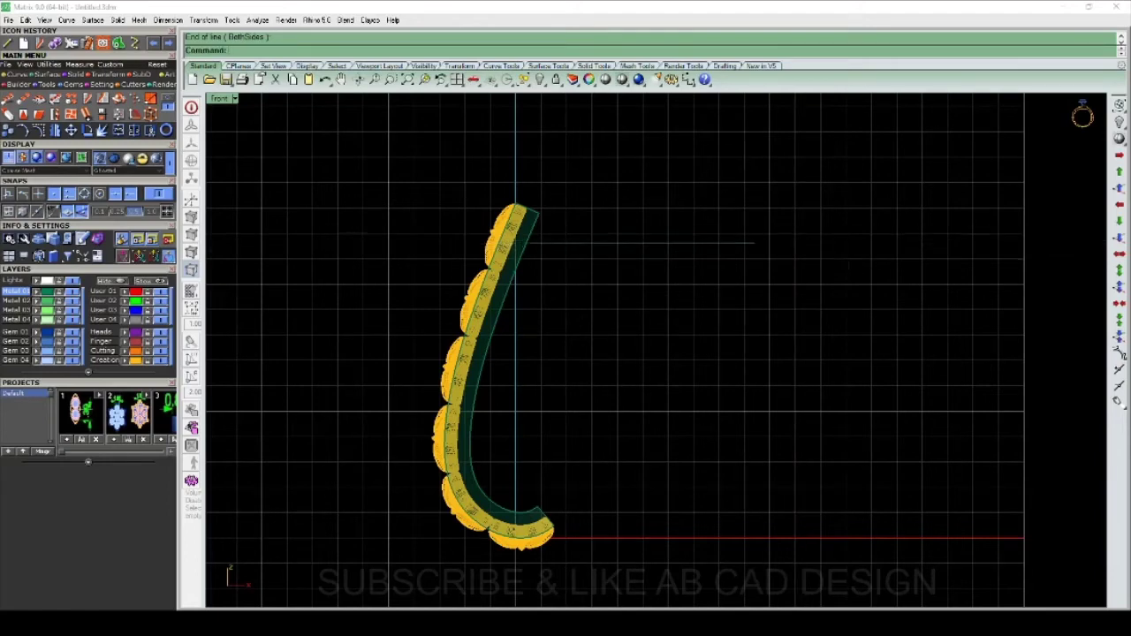
scroll(938, 125, down, 3)
scroll(938, 124, up, 5)
scroll(527, 401, down, 2)
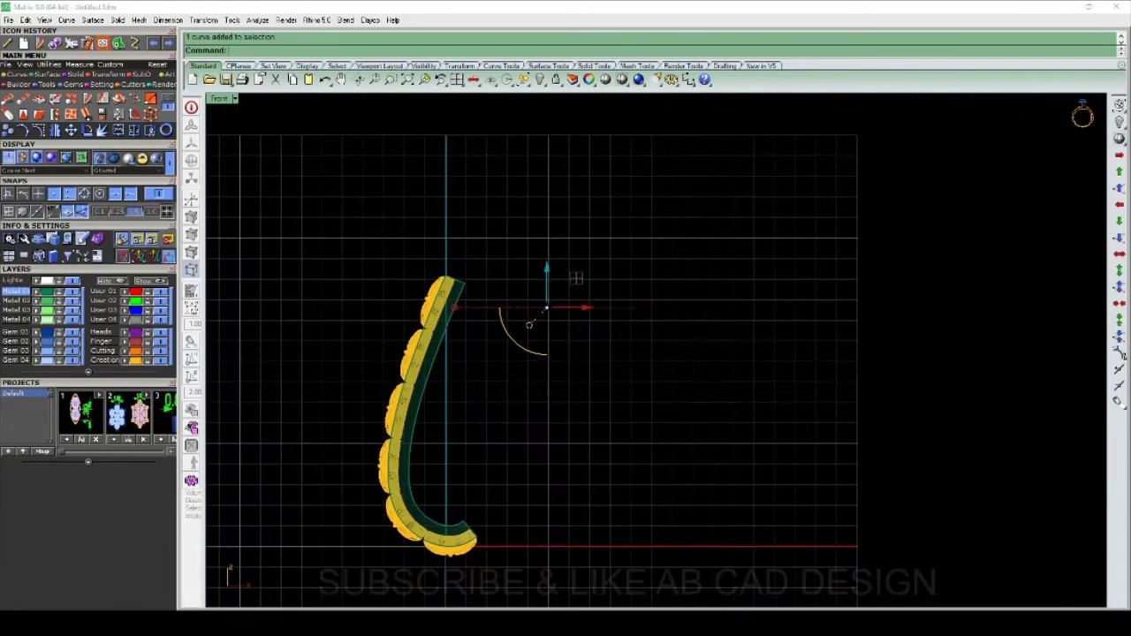
Step: Build a pipe of radius 0.5 along the new line
text(Pipe)
key(Return)
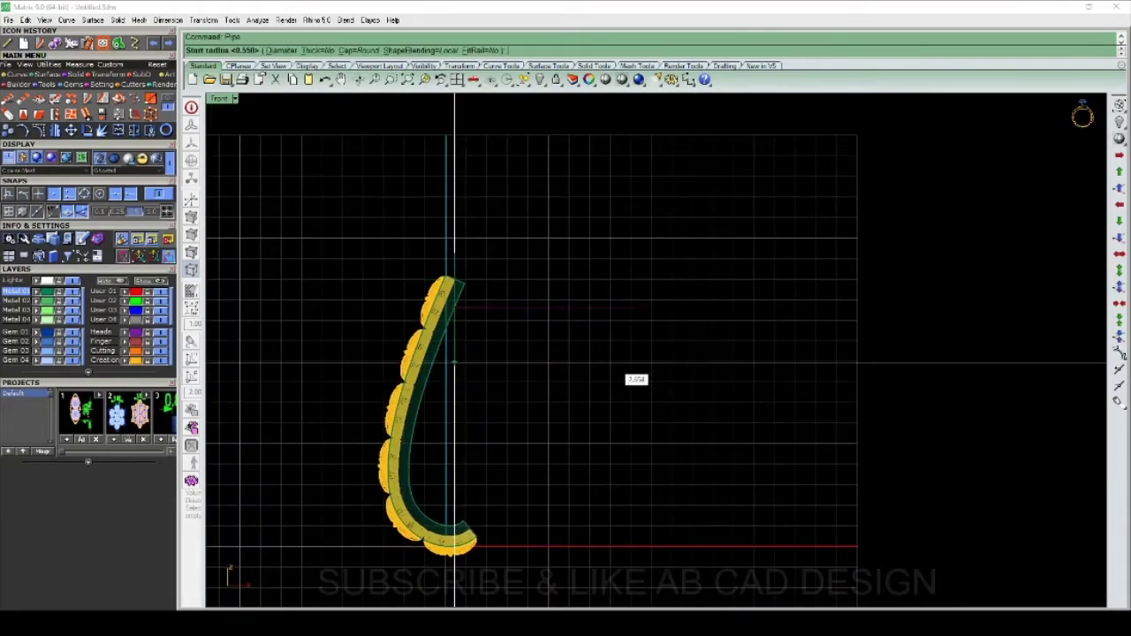
scroll(608, 355, up, 1)
text(.5)
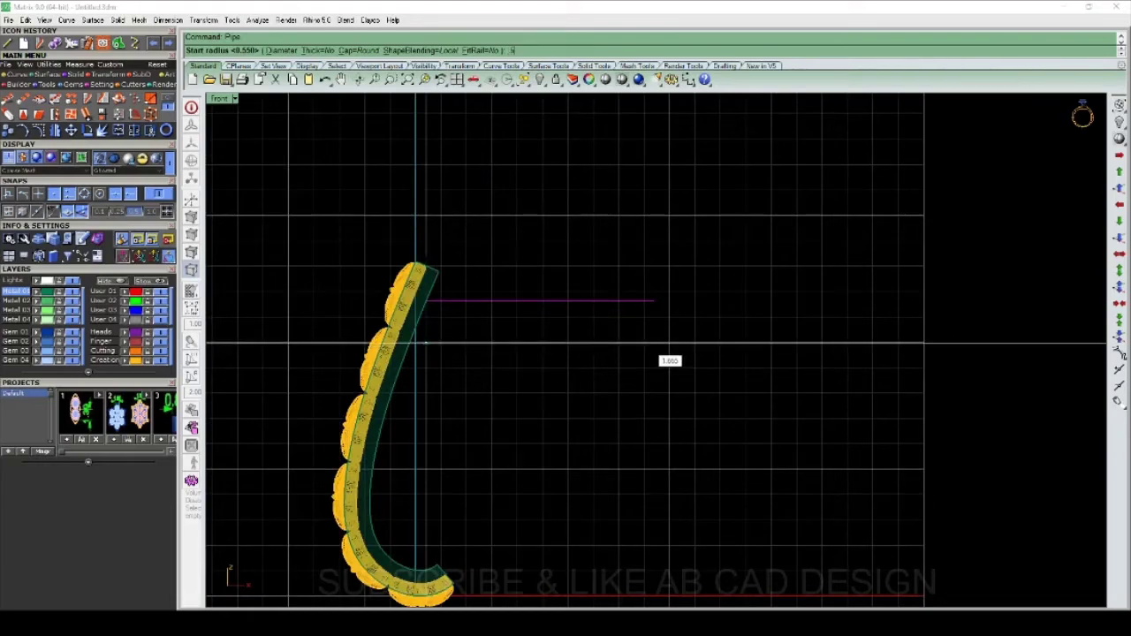
key(Return)
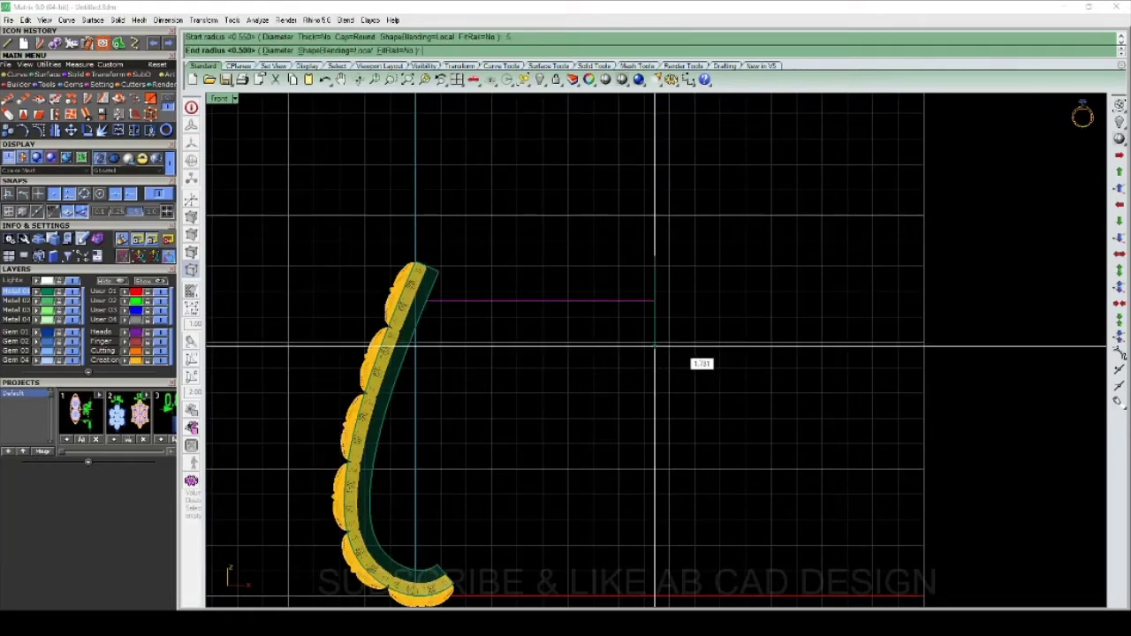
key(Return)
scroll(509, 489, down, 2)
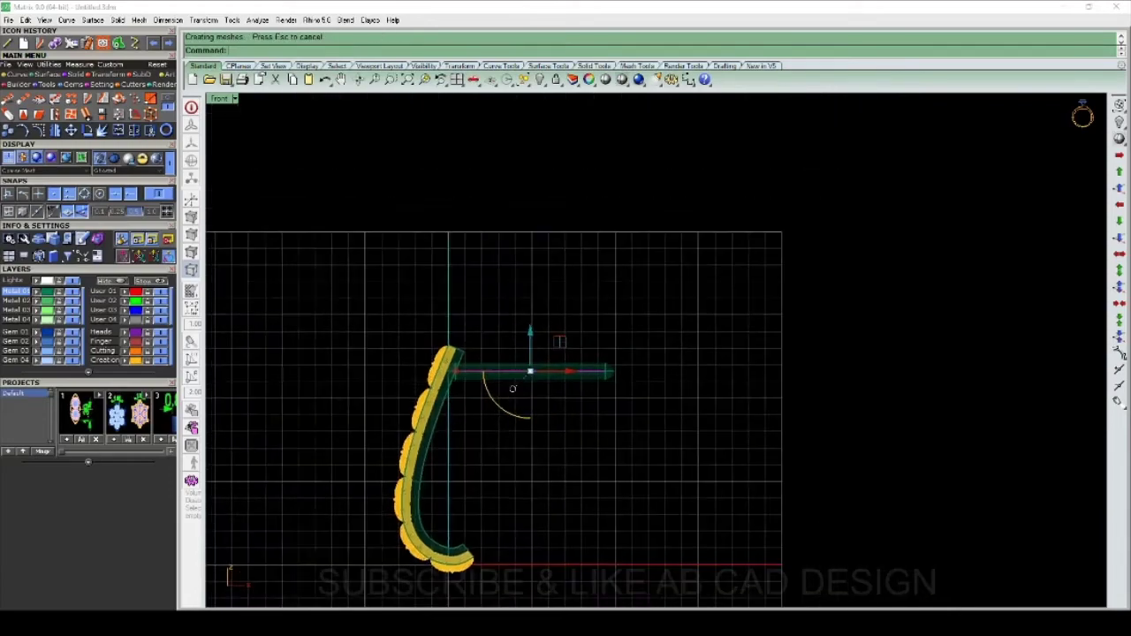
Step: Maximize the Perspective view and orbit around the pipe joint
key(ctrl+F4)
scroll(618, 380, up, 3)
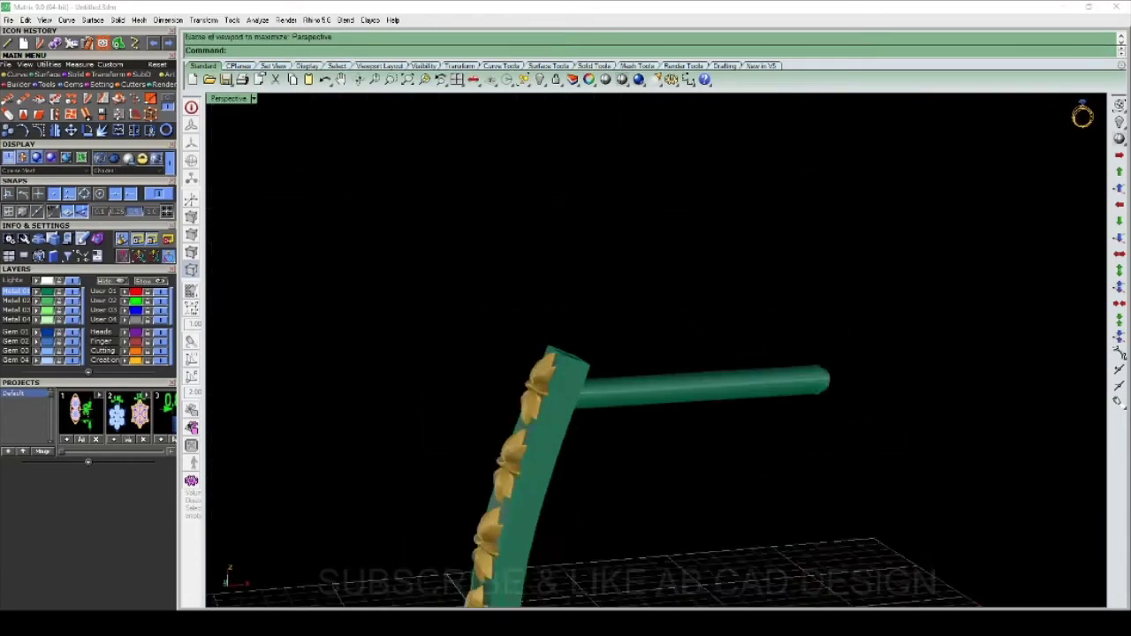
scroll(619, 380, up, 2)
right_drag(618, 380, 531, 380)
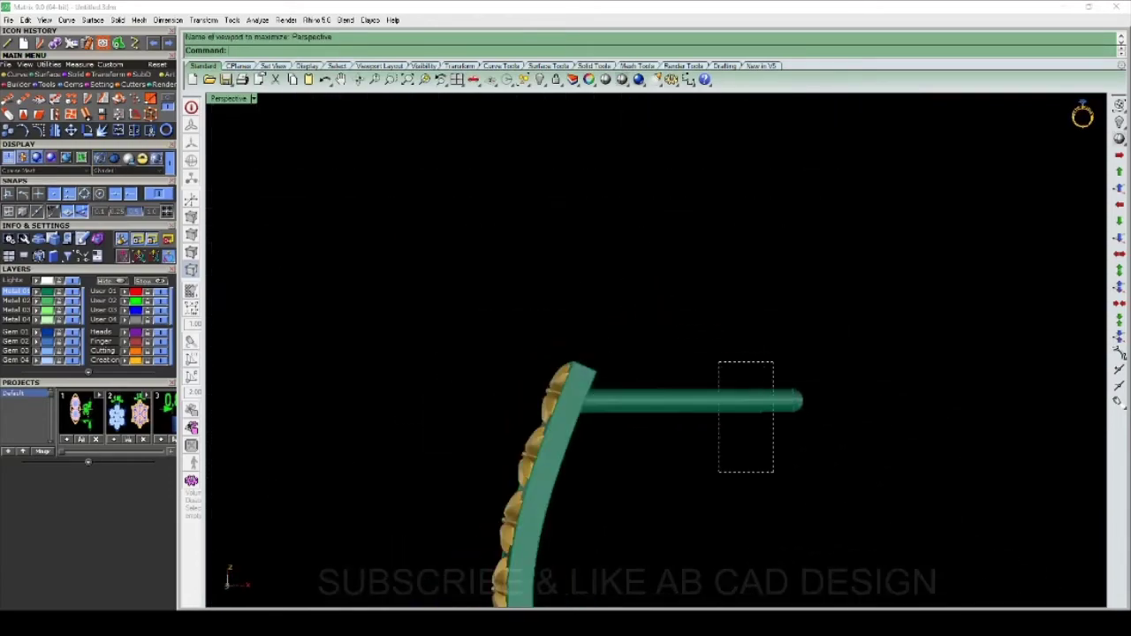
drag(769, 362, 721, 472)
right_drag(618, 380, 636, 380)
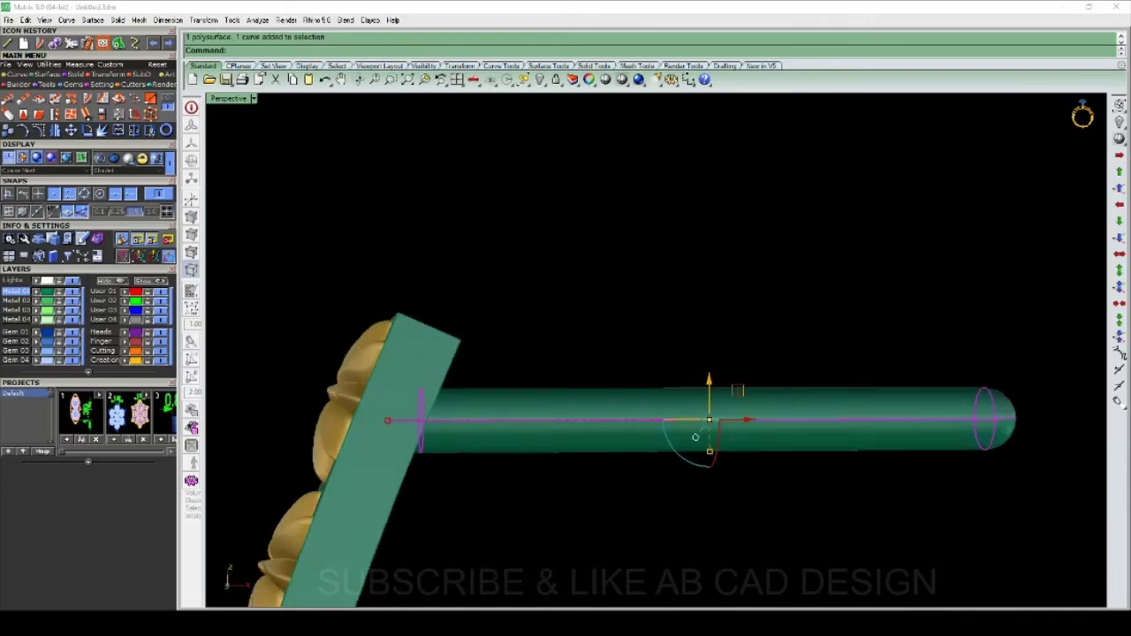
key(Escape)
Step: Orbit and zoom in on the joint where the pipe meets the post
right_drag(696, 436, 592, 437)
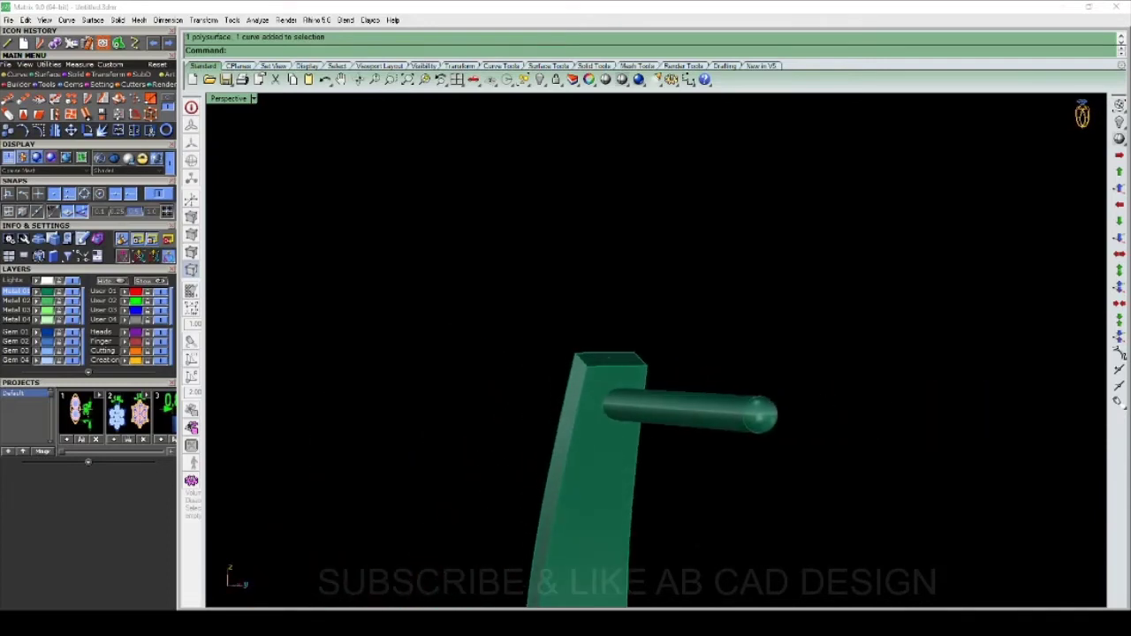
scroll(618, 398, up, 3)
scroll(619, 397, up, 3)
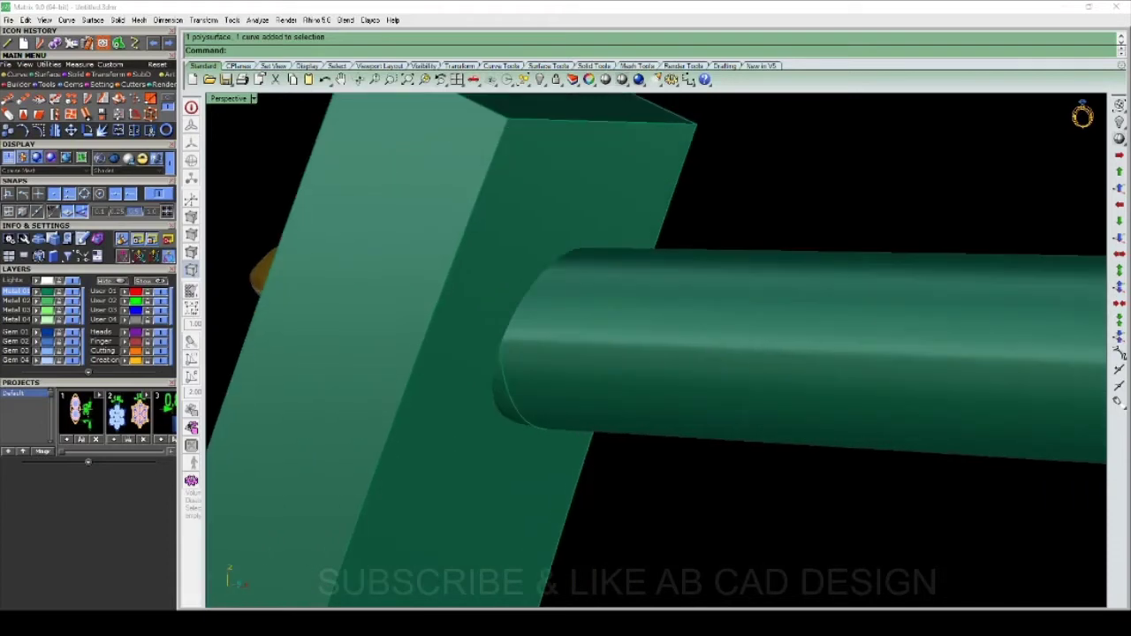
scroll(618, 380, down, 2)
right_drag(618, 380, 601, 380)
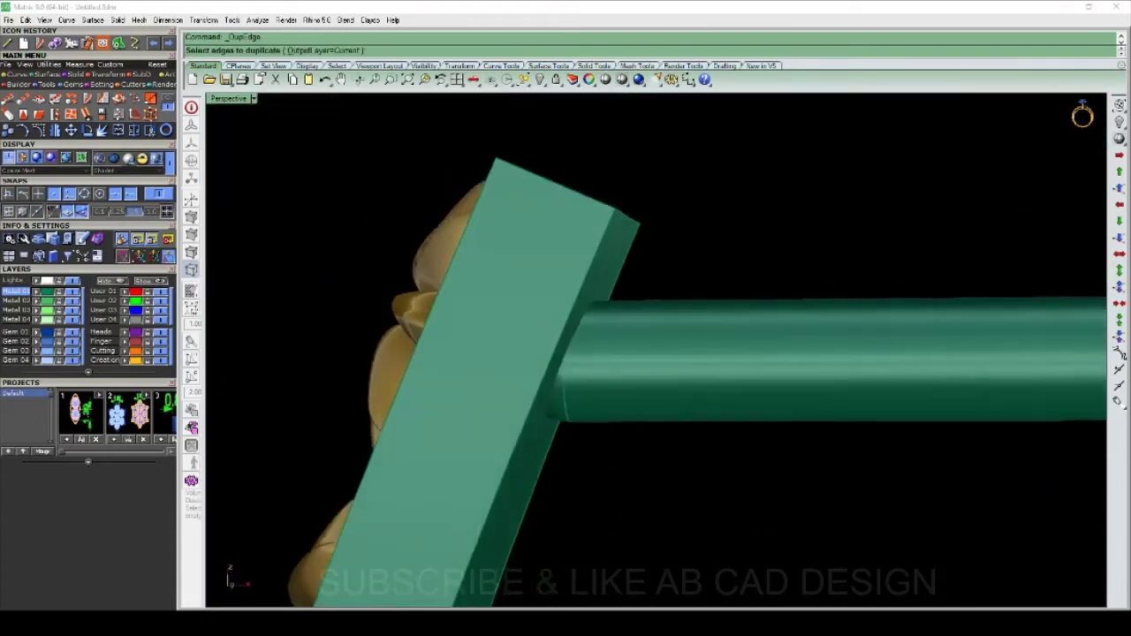
scroll(619, 380, down, 2)
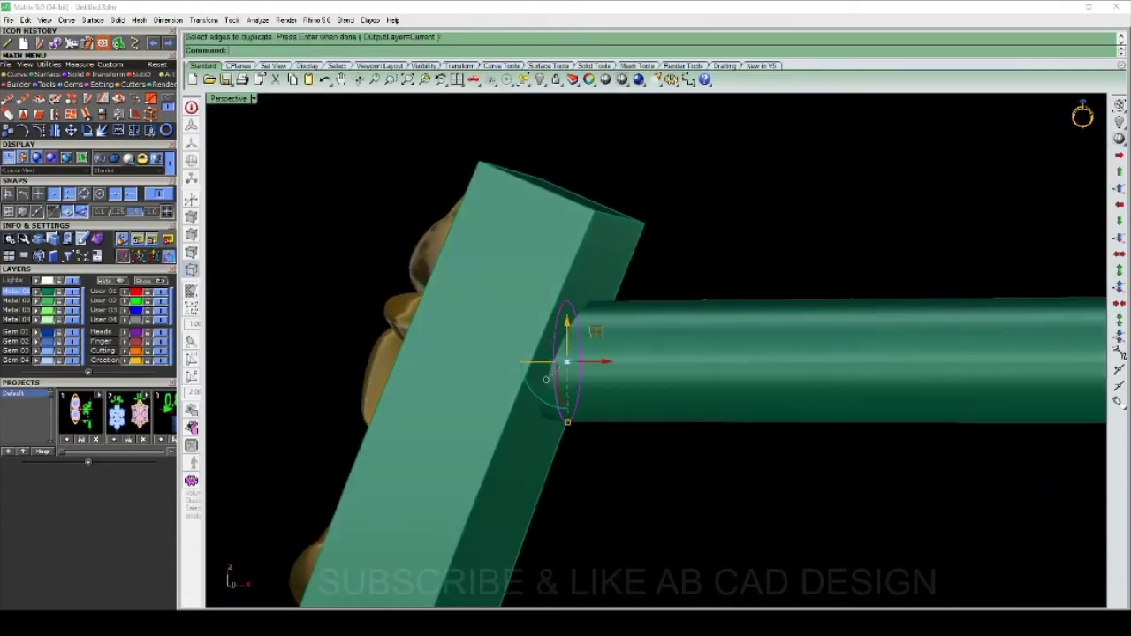
scroll(545, 380, down, 3)
right_drag(545, 380, 524, 381)
scroll(534, 380, up, 3)
Step: Extrude the duplicated end circle into a short solid collar around the pipe
right_click(524, 381)
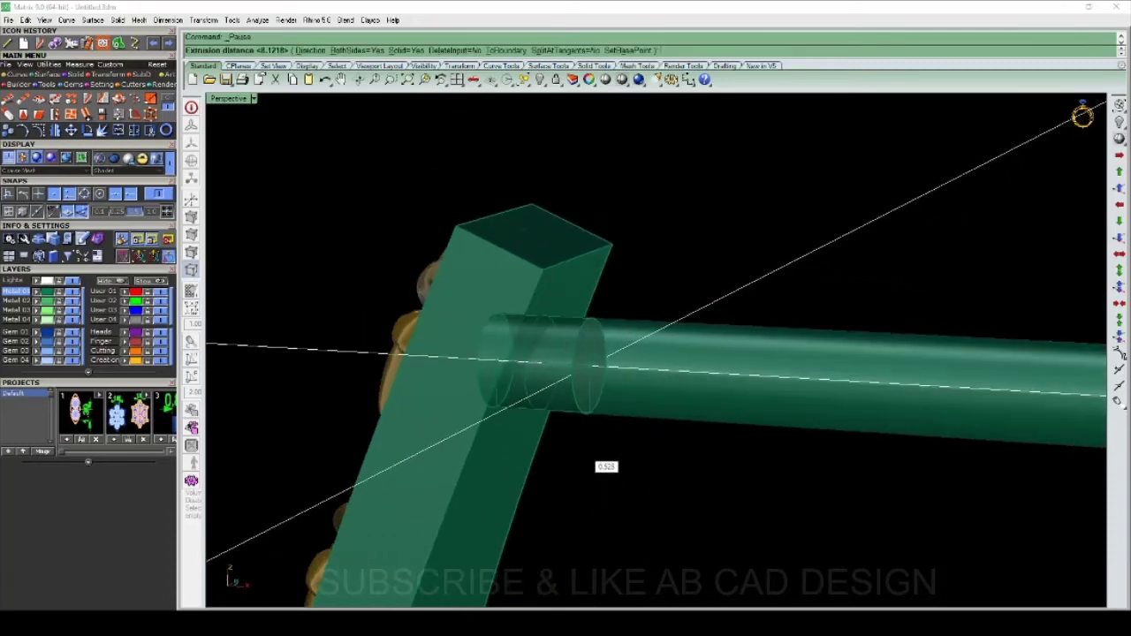
right_drag(619, 459, 594, 459)
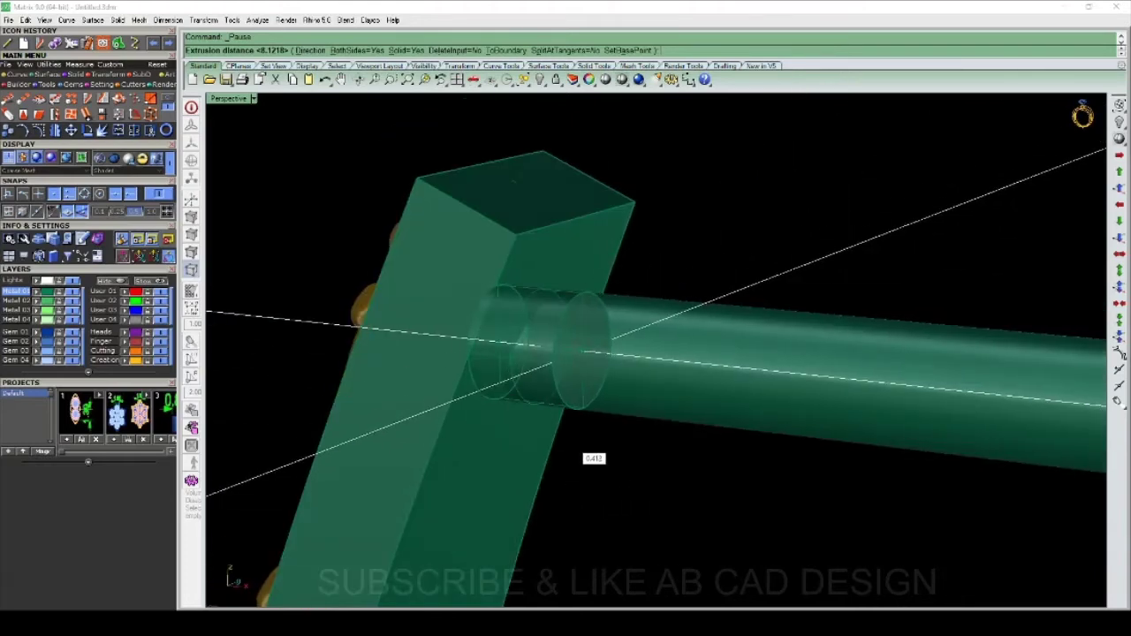
key(Return)
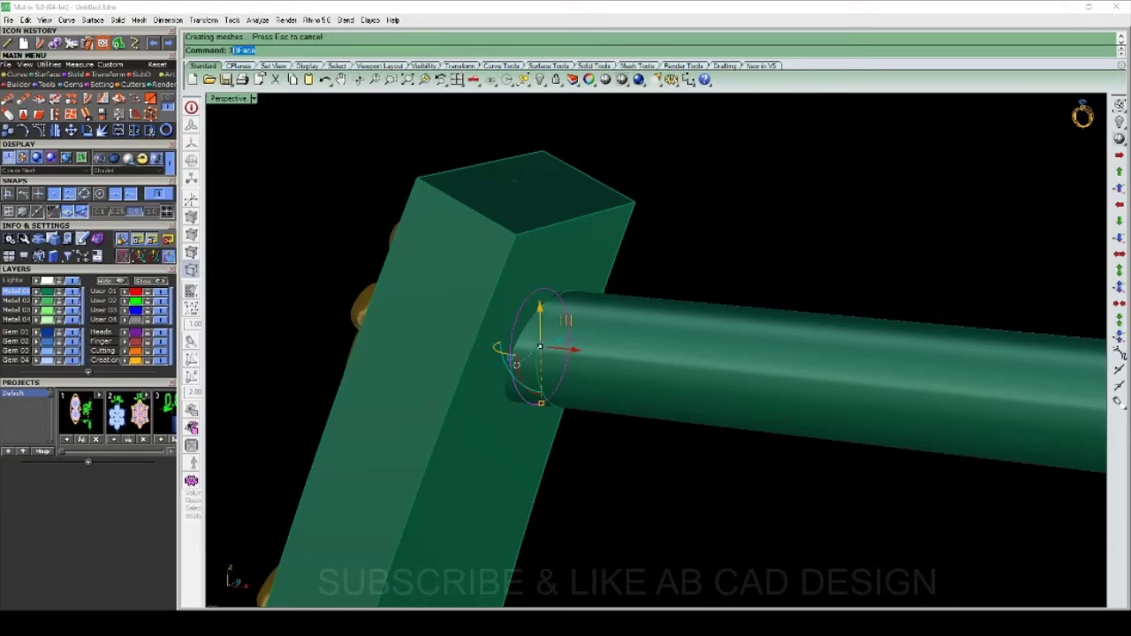
scroll(656, 350, up, 2)
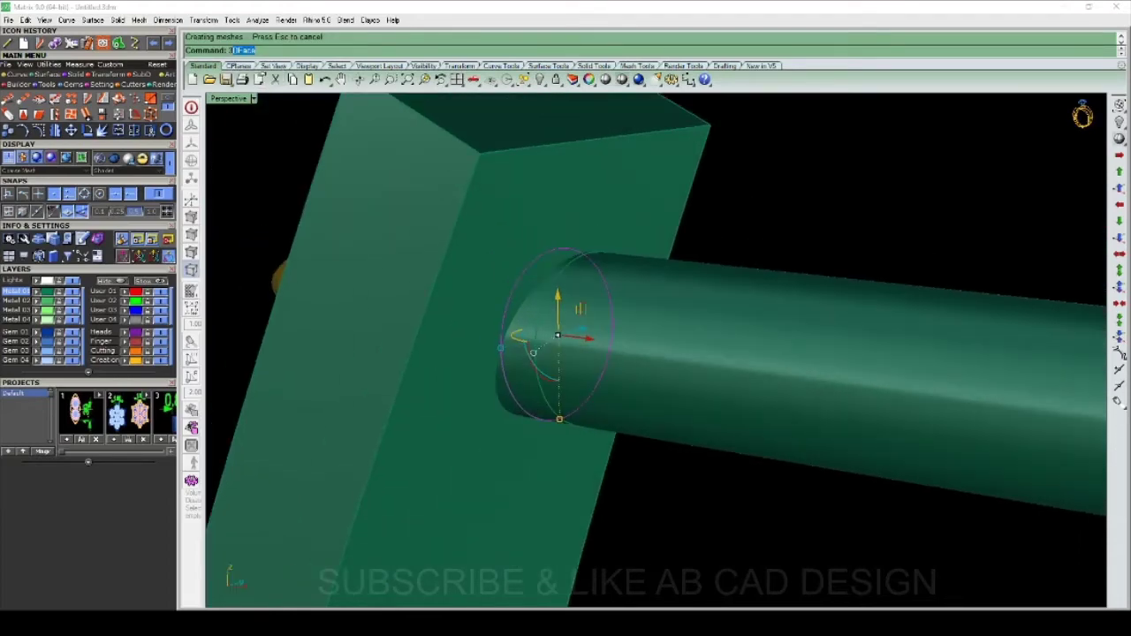
Step: Slide the collar along the pipe with the gumball and inspect the joint
mouse_move(471, 354)
right_down()
mouse_move(637, 357)
mouse_move(565, 353)
mouse_move(618, 335)
mouse_move(707, 336)
mouse_move(673, 336)
right_up()
scroll(566, 354, up, 3)
scroll(654, 354, down, 3)
scroll(535, 352, up, 3)
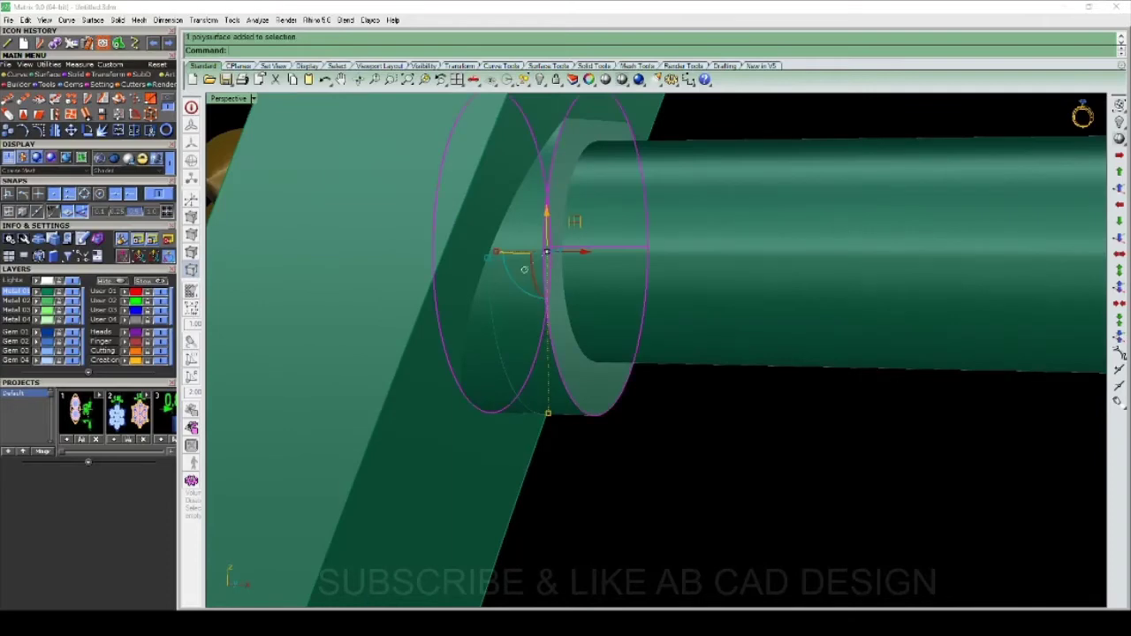
right_drag(524, 269, 516, 270)
drag(572, 252, 580, 265)
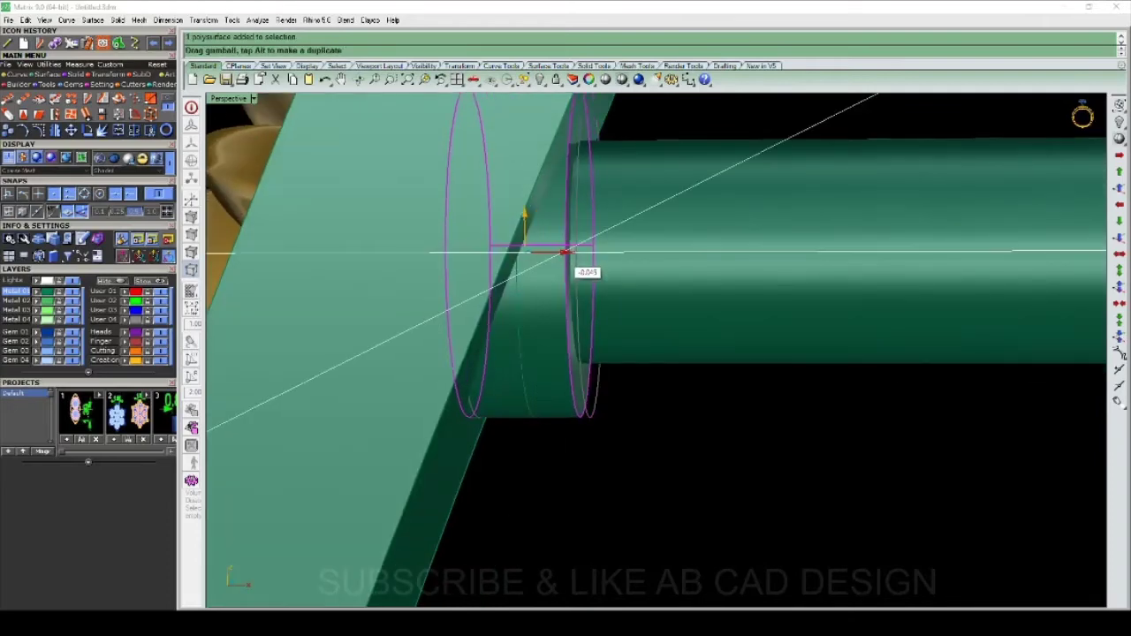
click(651, 351)
right_drag(652, 350, 698, 352)
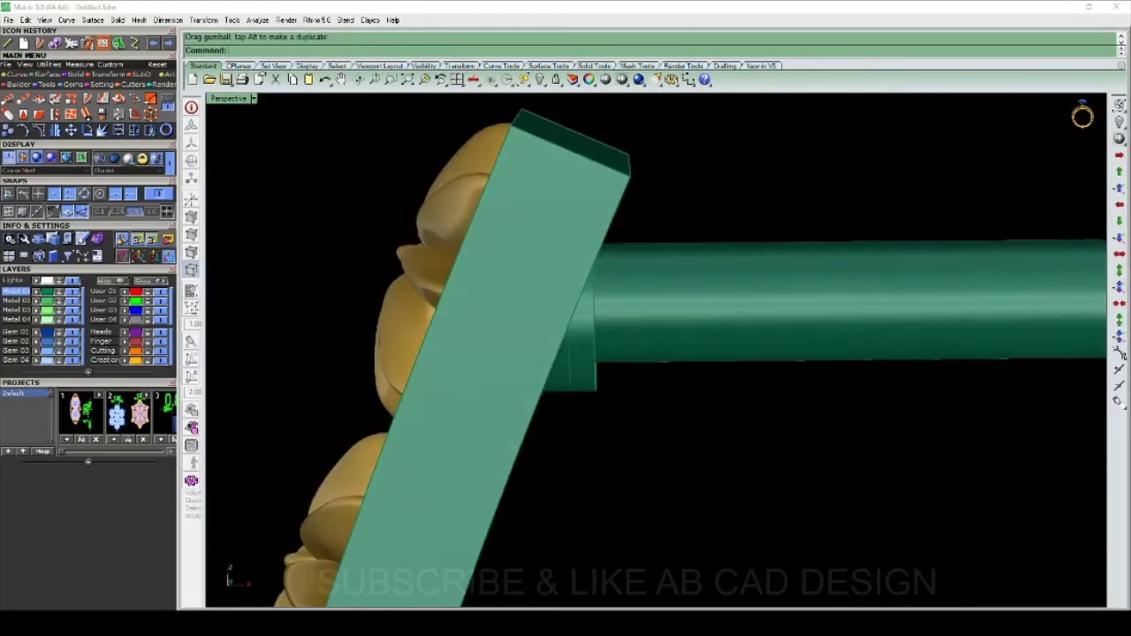
scroll(585, 334, up, 3)
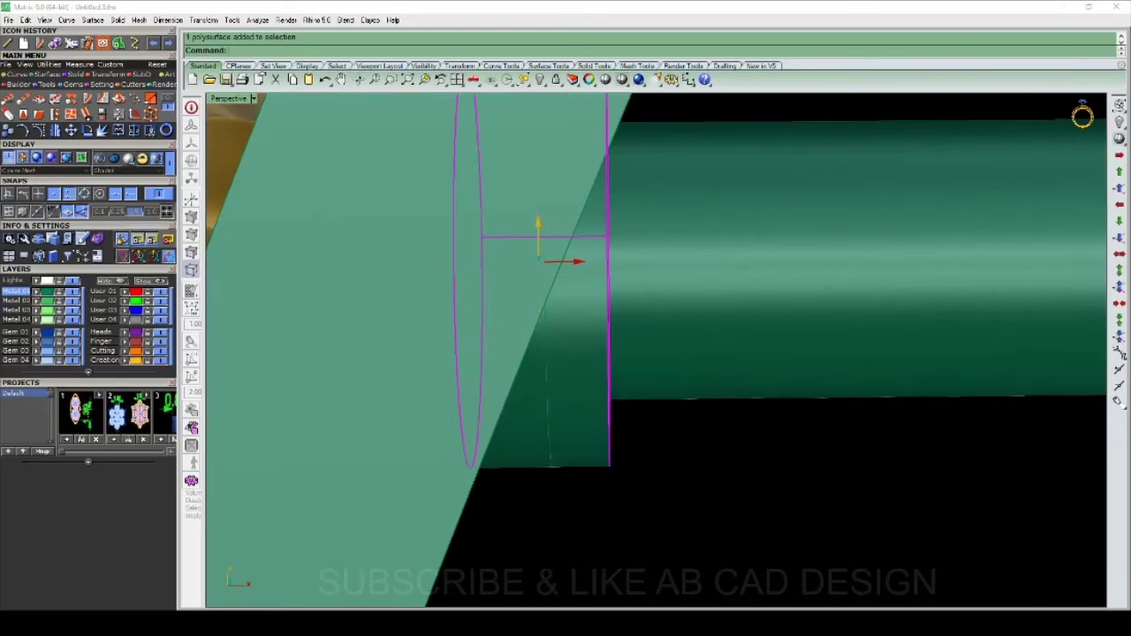
mouse_move(566, 354)
right_down()
mouse_move(936, 354)
mouse_move(936, 327)
right_up()
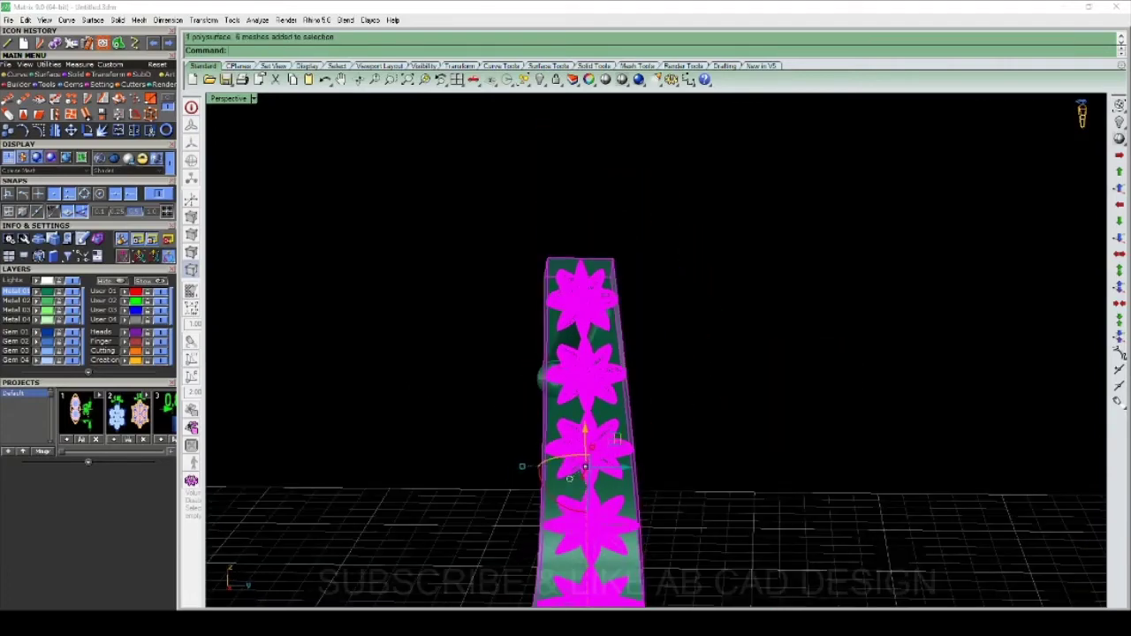
Step: Cycle through Front, Top and Right views and shift the flowered strip slightly
key(ctrl+F2)
scroll(455, 367, up, 3)
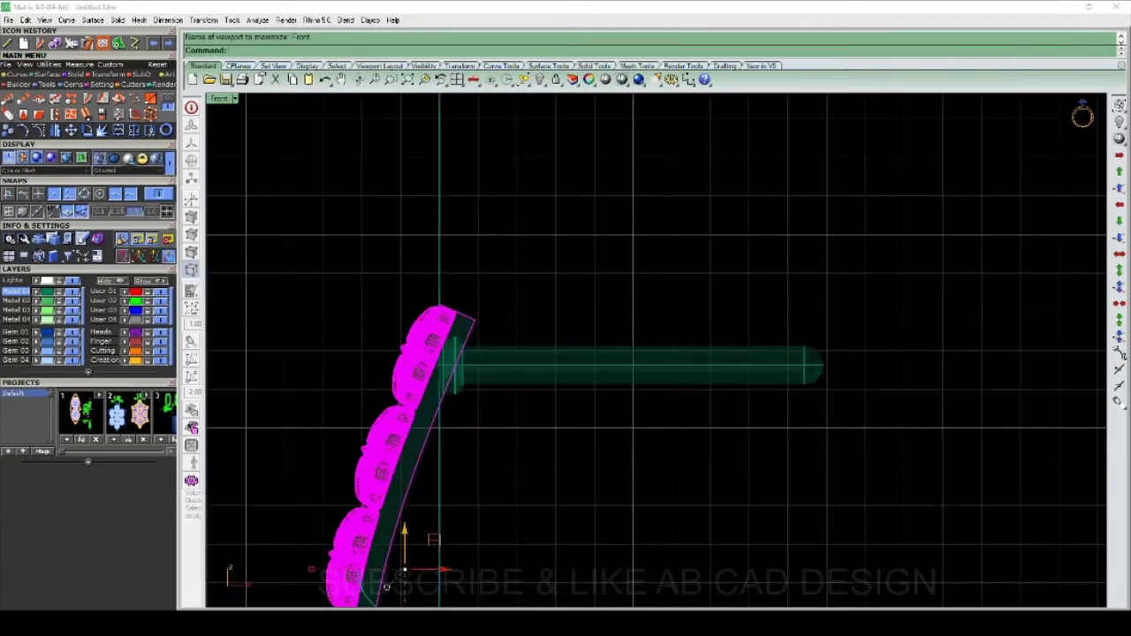
key(ctrl+F1)
key(ctrl+F3)
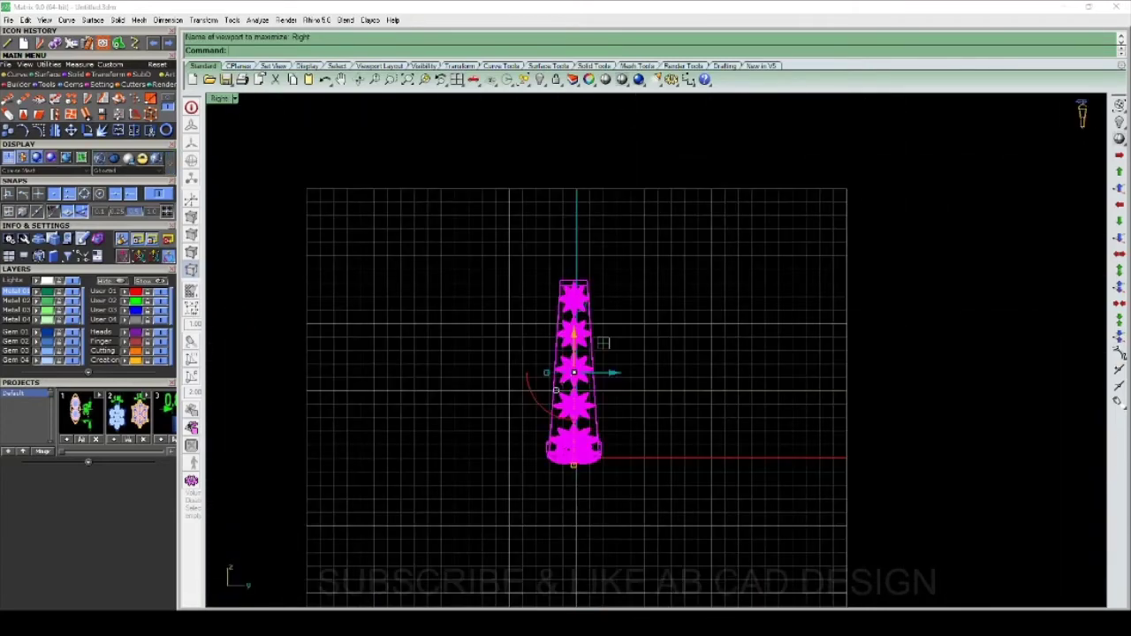
scroll(623, 371, up, 3)
scroll(623, 371, up, 3)
right_drag(565, 353, 614, 414)
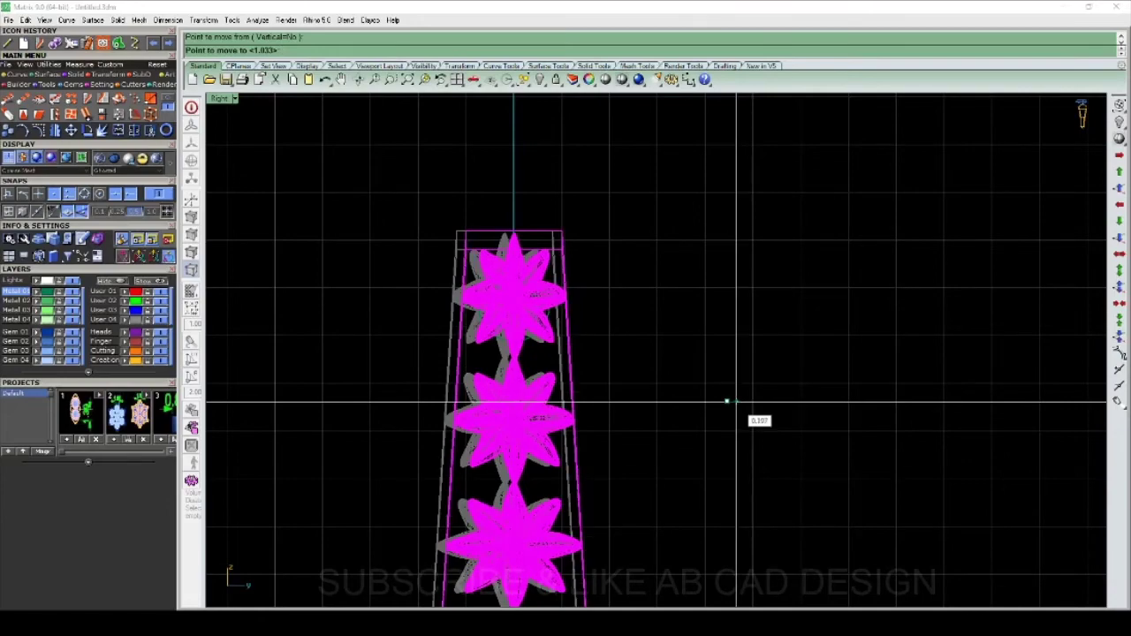
key(Escape)
Step: Maximize the Perspective view and orbit around the post and pipe
key(ctrl+F4)
right_drag(619, 354, 707, 371)
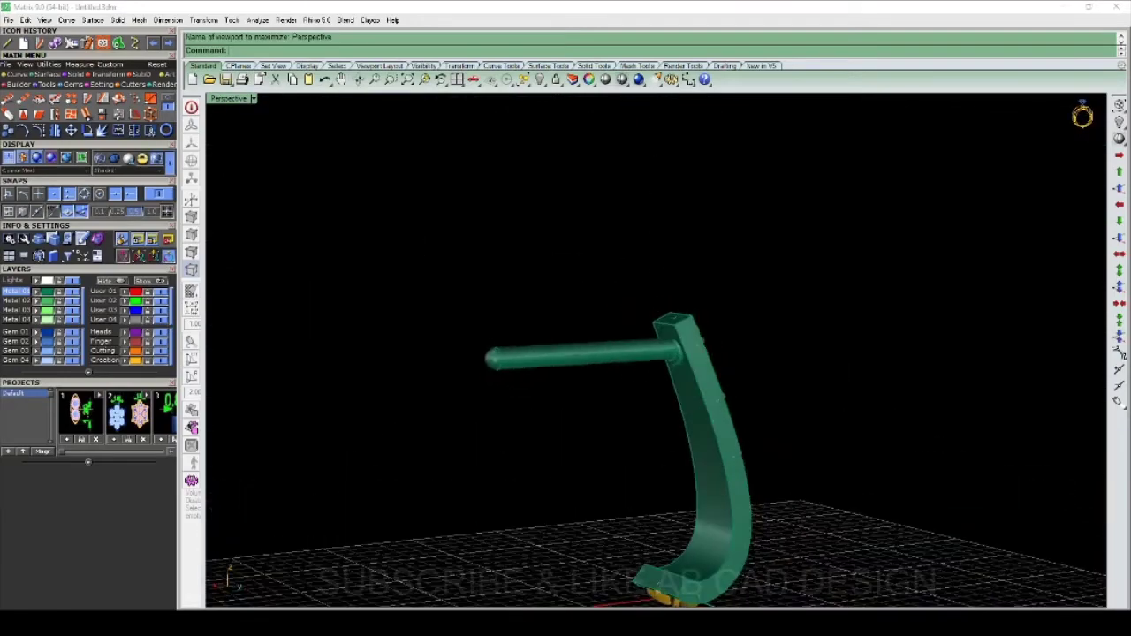
scroll(530, 353, up, 5)
right_drag(565, 353, 671, 354)
mouse_move(566, 354)
right_down()
mouse_move(671, 353)
mouse_move(601, 336)
mouse_move(609, 371)
mouse_move(566, 318)
mouse_move(610, 344)
mouse_move(743, 319)
mouse_move(583, 353)
mouse_move(495, 354)
right_up()
scroll(565, 353, down, 3)
scroll(565, 353, down, 2)
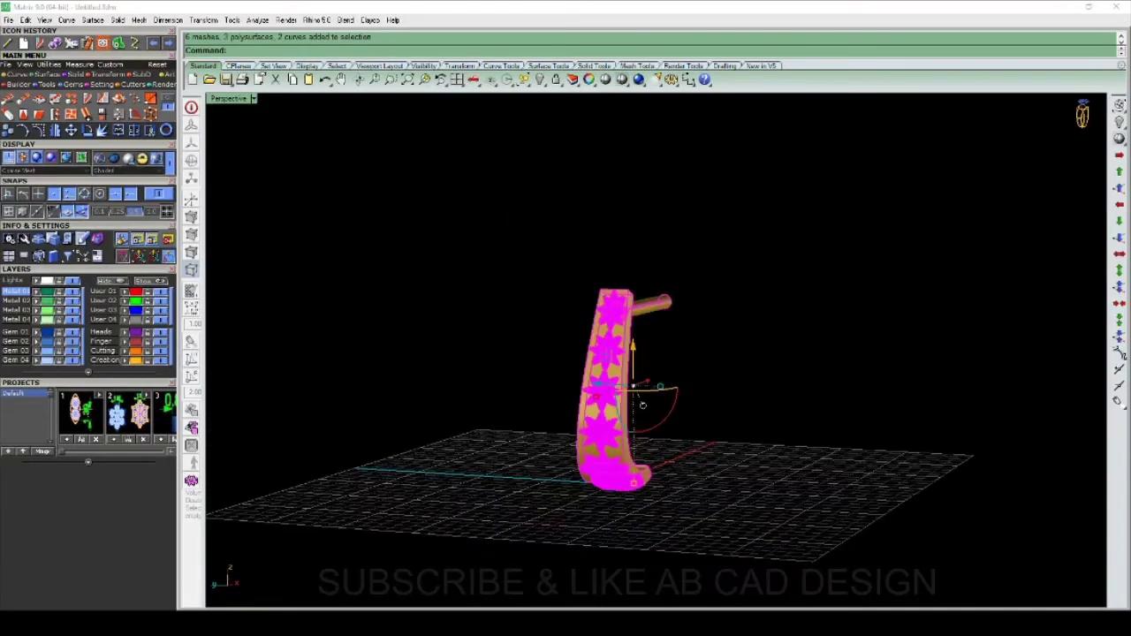
Step: Display the band, flowers and pipe shaded in gold with DisplayMode=Shaded
click(606, 80)
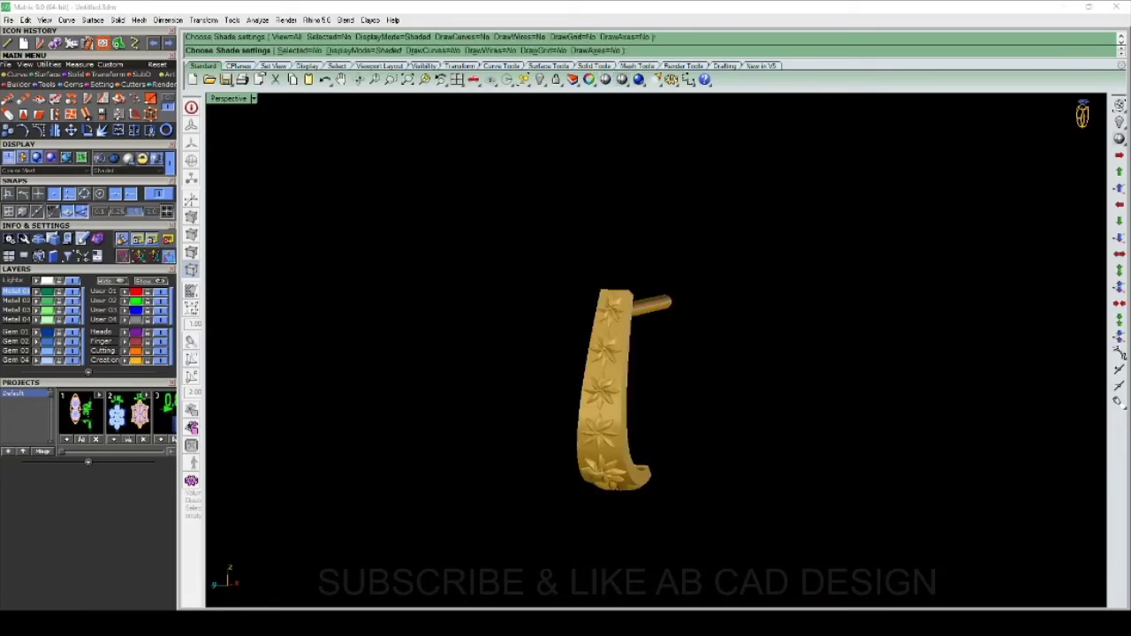